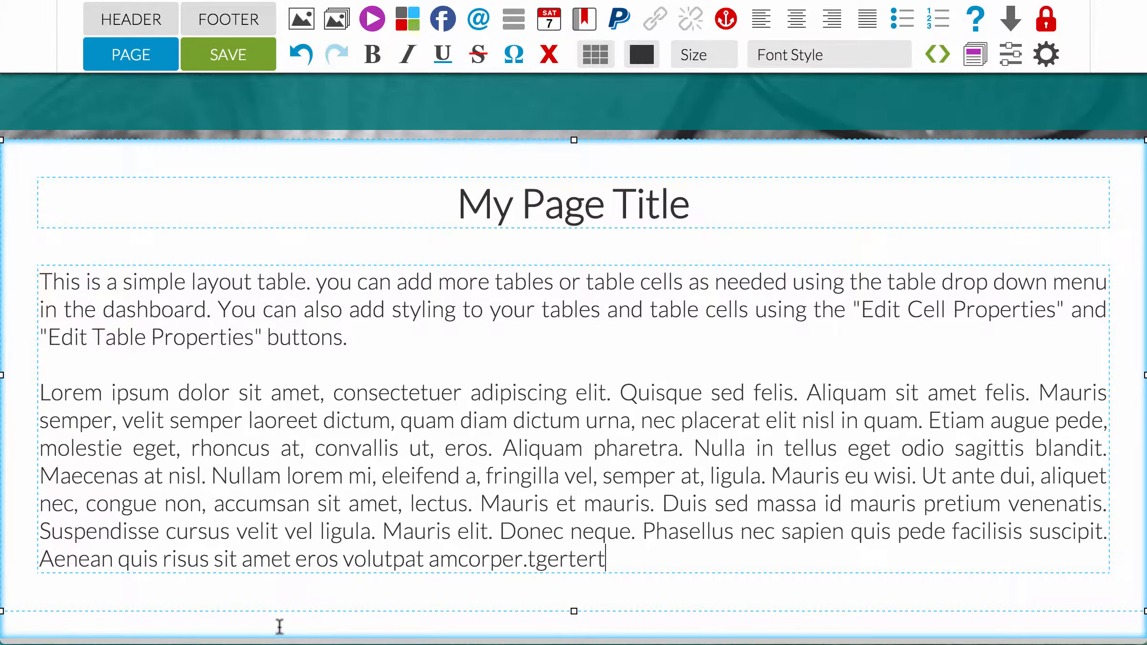
click(174, 616)
text(kfjd jfkdls)
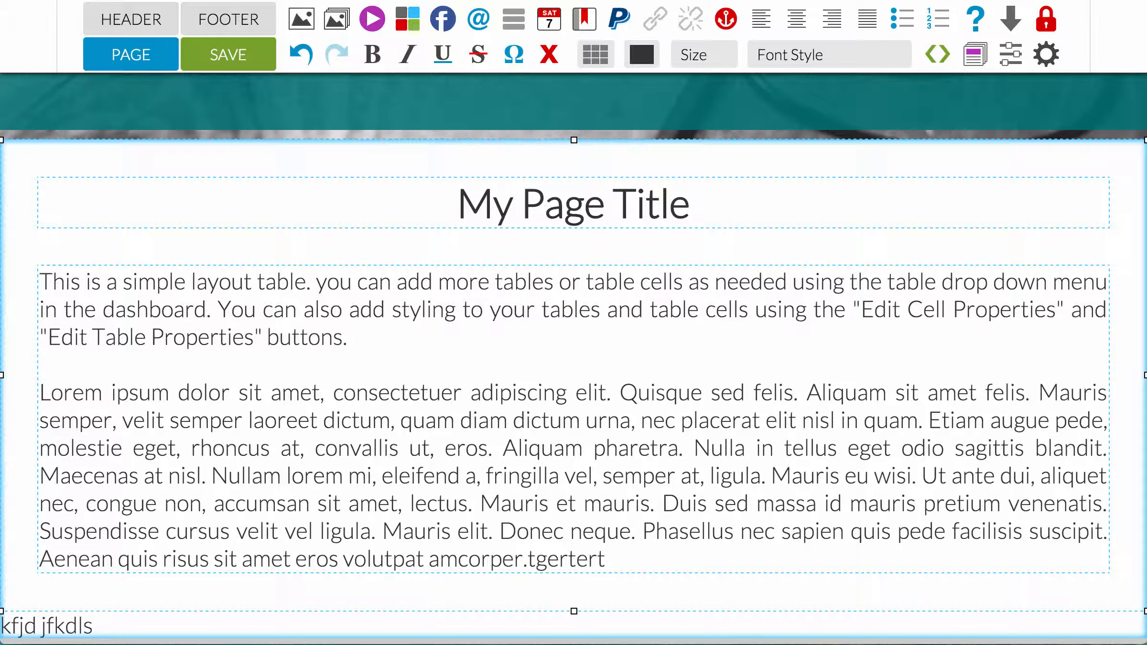
key(BackSpace)
key(BackSpace)
key(BackSpace)
key(BackSpace)
key(BackSpace)
key(BackSpace)
key(BackSpace)
key(BackSpace)
key(BackSpace)
key(BackSpace)
key(BackSpace)
Insert a new layout table below the existing one and replace its placeholder with a copy of the Lorem ipsum paragraph
click(595, 54)
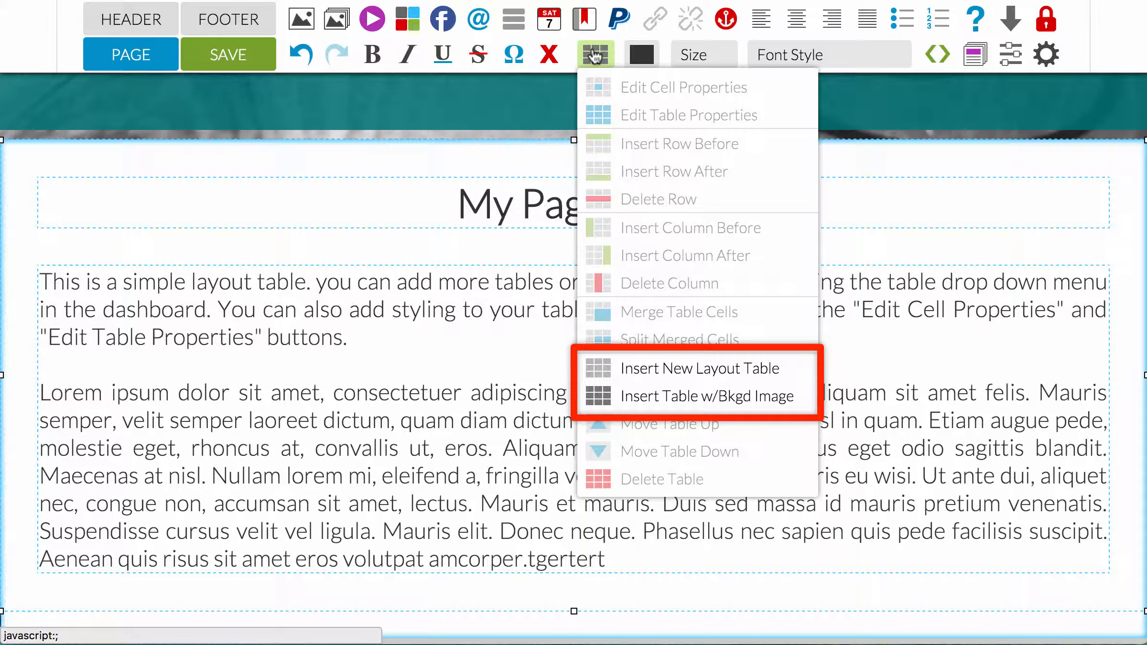
click(664, 377)
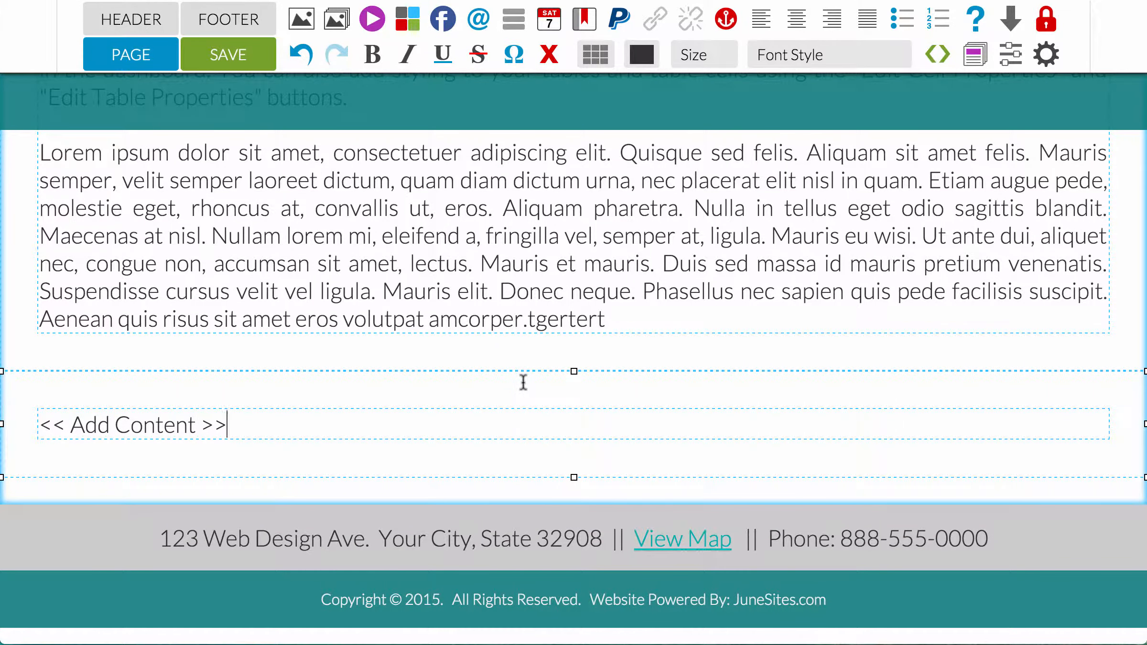
mouse_move(619, 322)
mouse_down()
mouse_move(286, 237)
mouse_move(42, 144)
mouse_up()
key(ctrl+c)
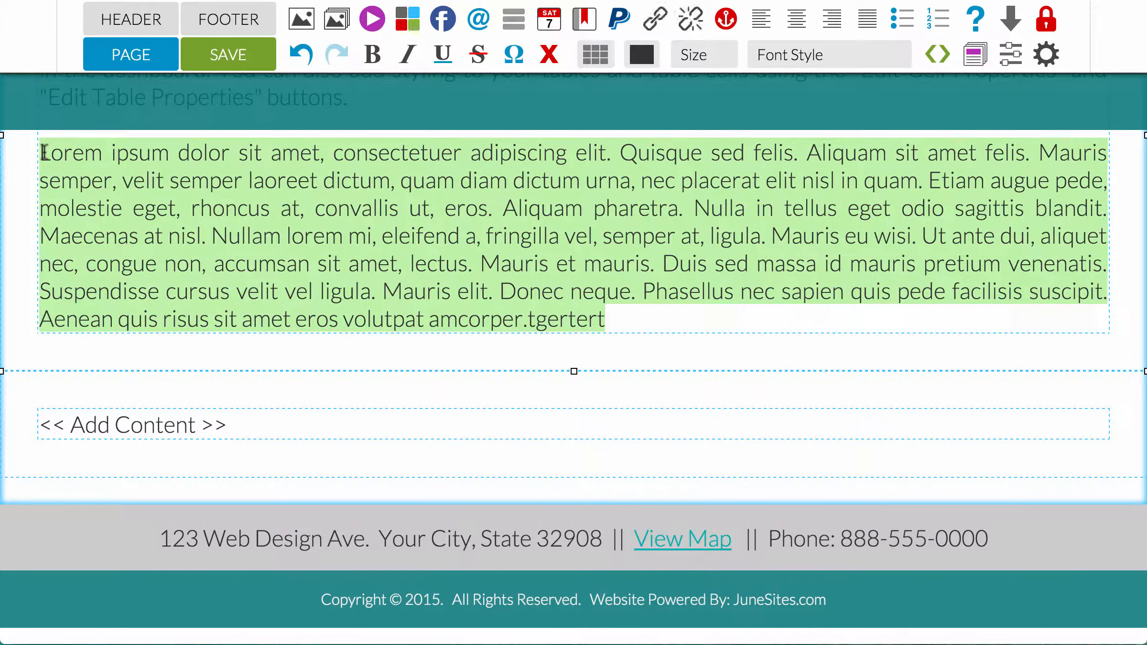
drag(241, 423, 56, 422)
key(BackSpace)
key(BackSpace)
key(ctrl+v)
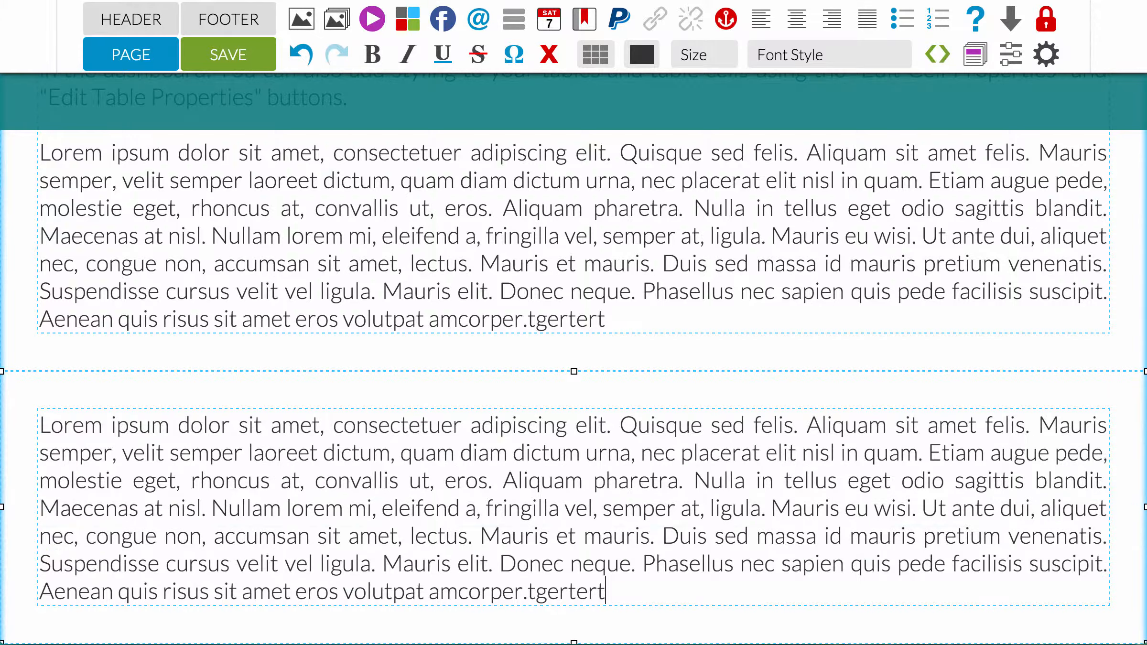
Add the heading line "MY TOPIC 1" above the Lorem ipsum paragraph in the first table
scroll(157, 397, down, 2)
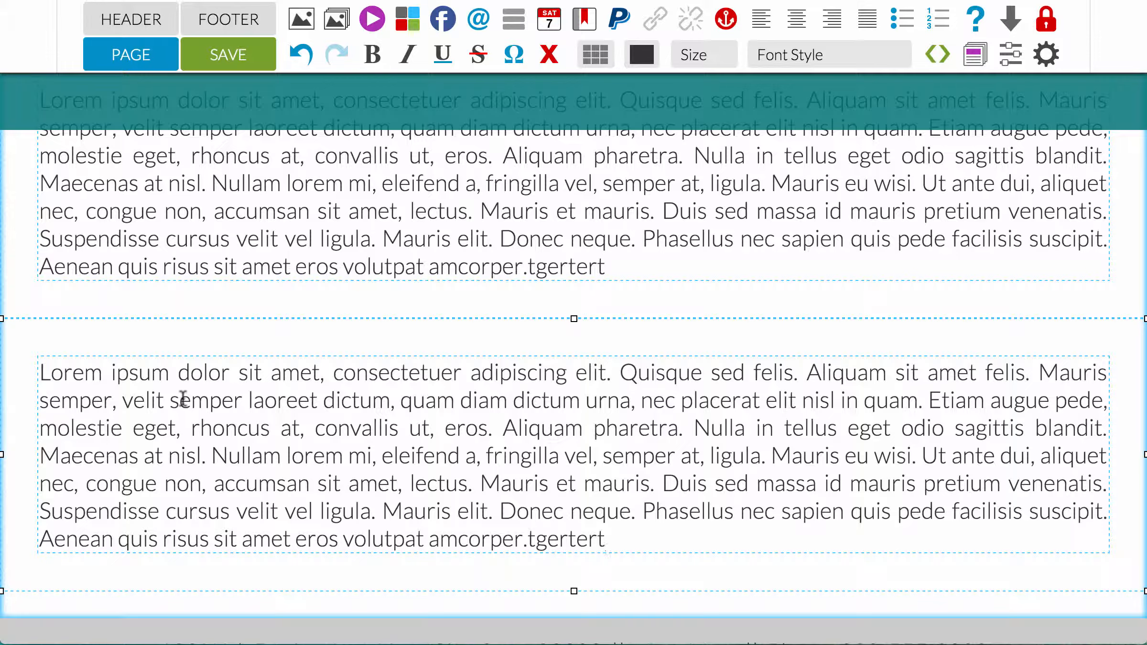
scroll(84, 301, up, 2)
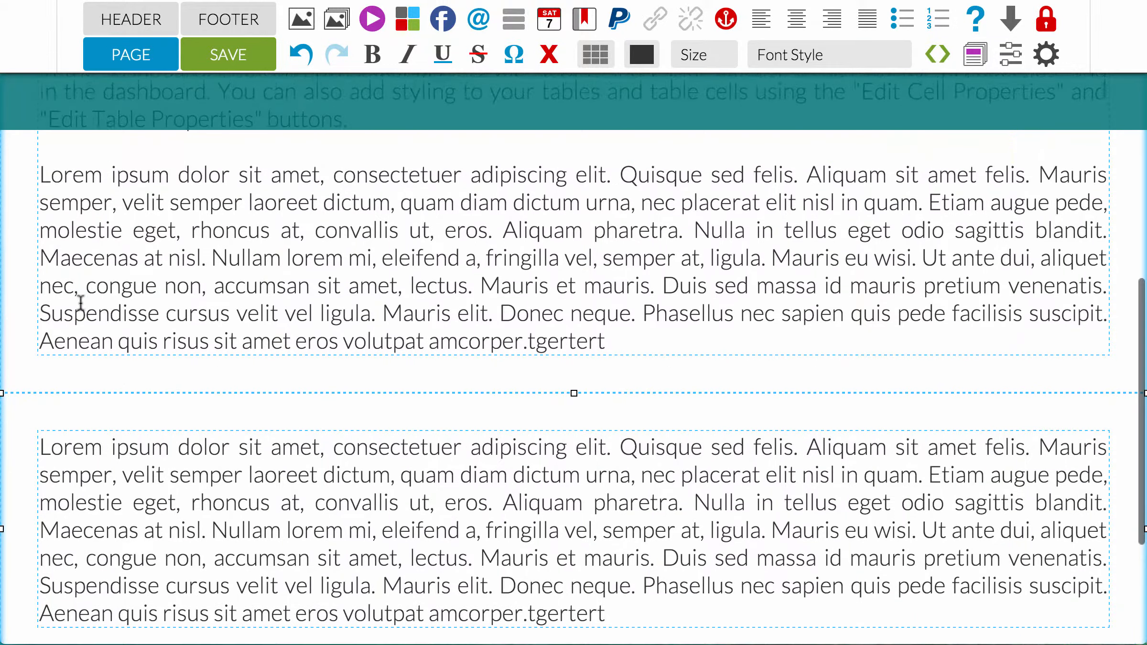
click(80, 164)
key(Return)
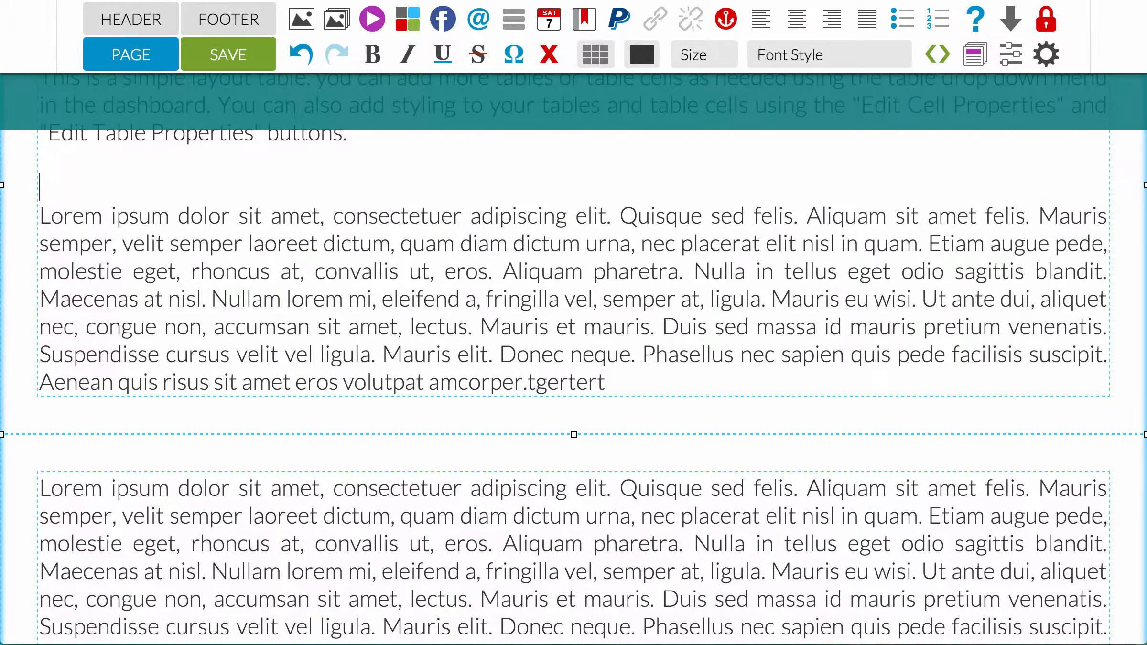
text(MY TOPI)
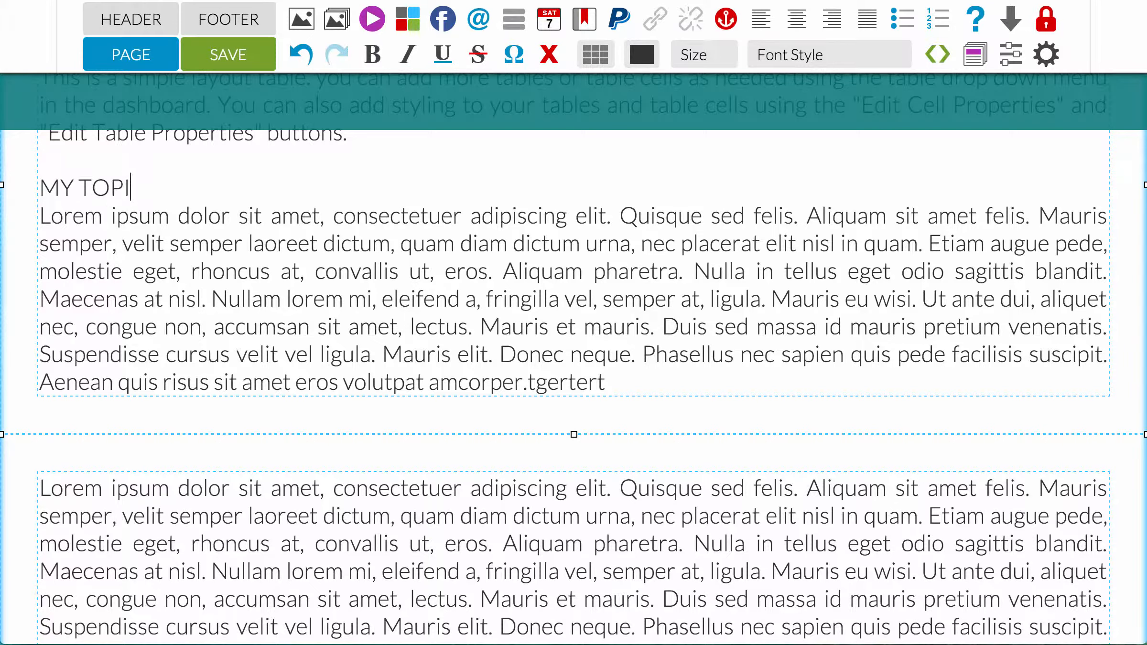
text(C 1)
Add the heading line "MY TOPIC 2" above the Lorem ipsum paragraph in the second table
click(42, 488)
text(MY TOPI)
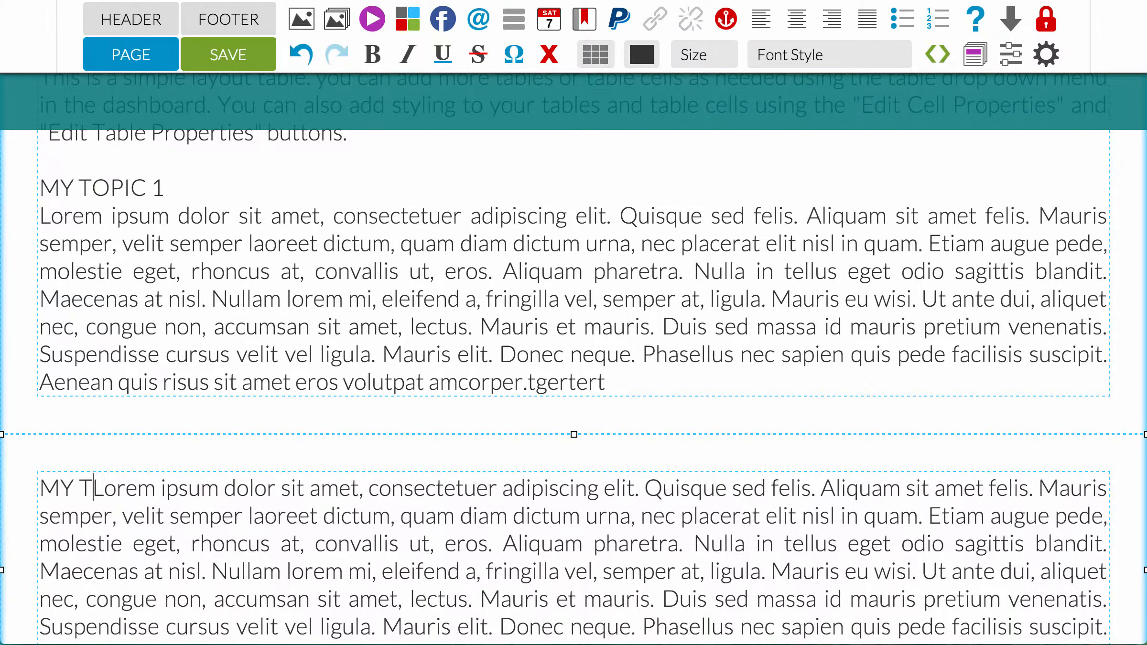
text(C 2)
key(Return)
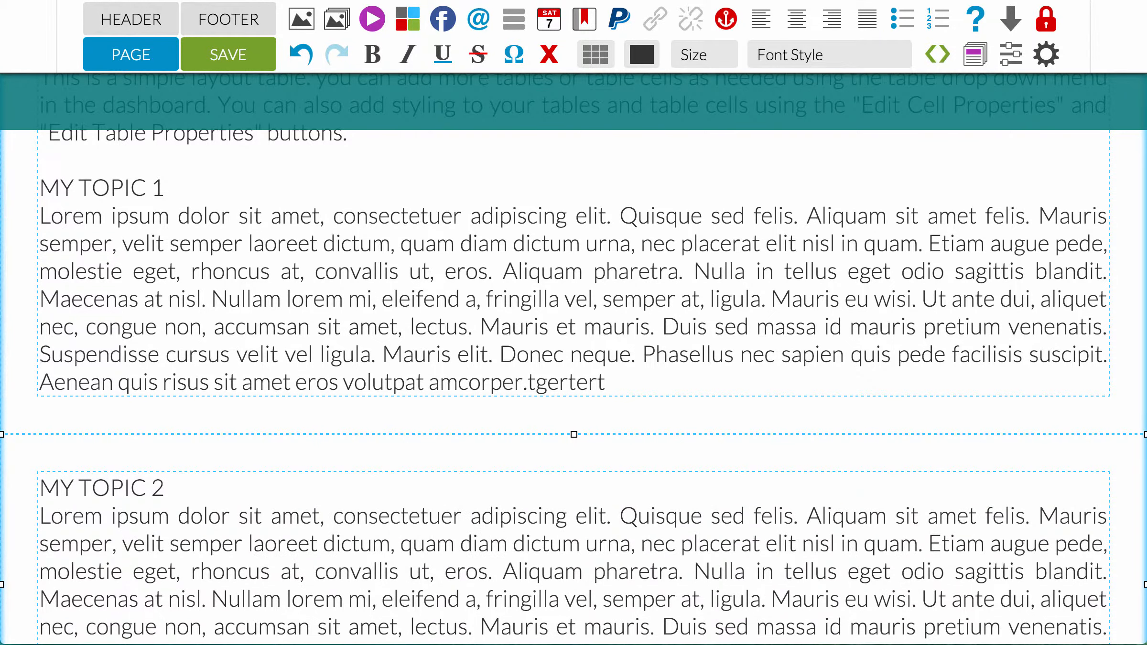
Open the table properties of the layout table containing MY TOPIC 2
scroll(79, 234, down, 1)
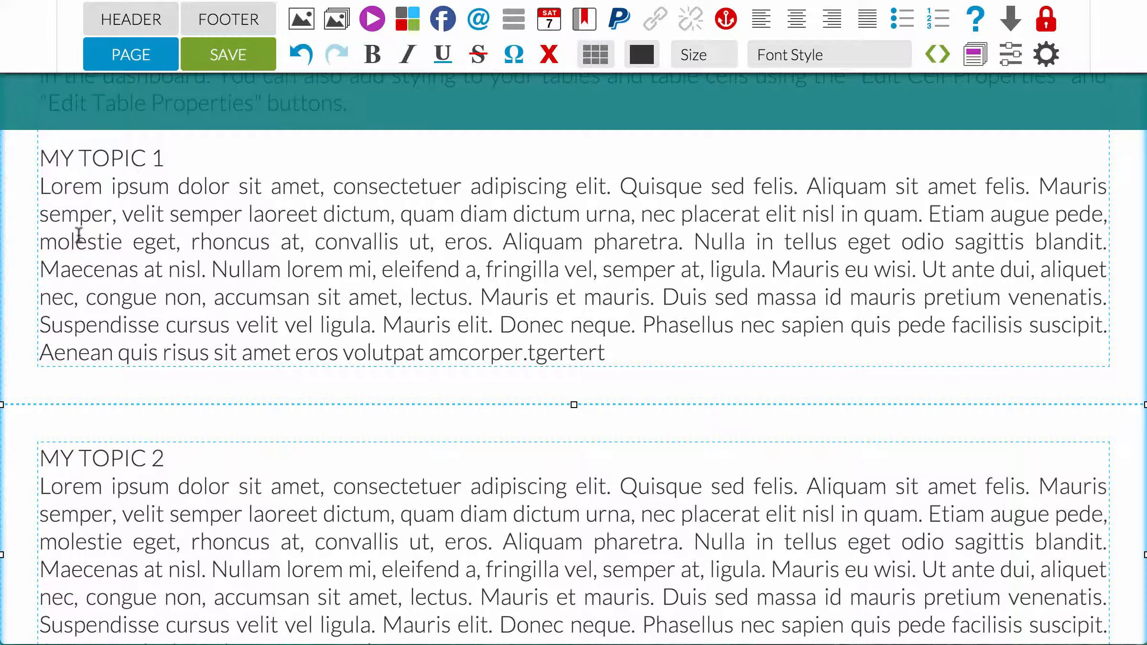
click(169, 492)
click(604, 58)
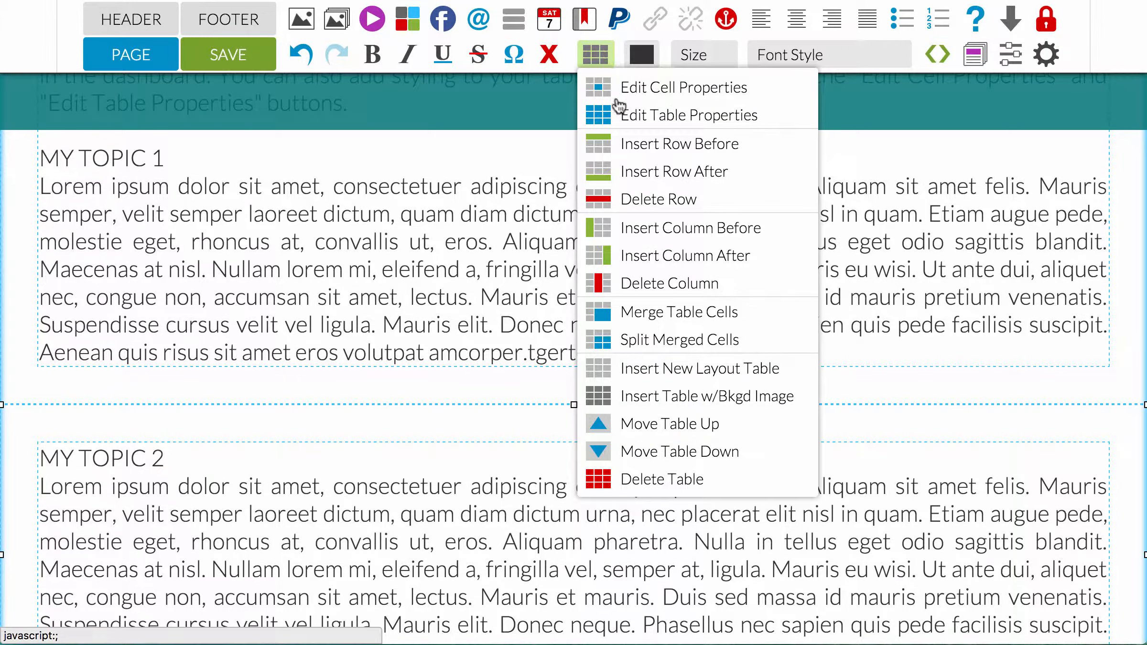
click(622, 118)
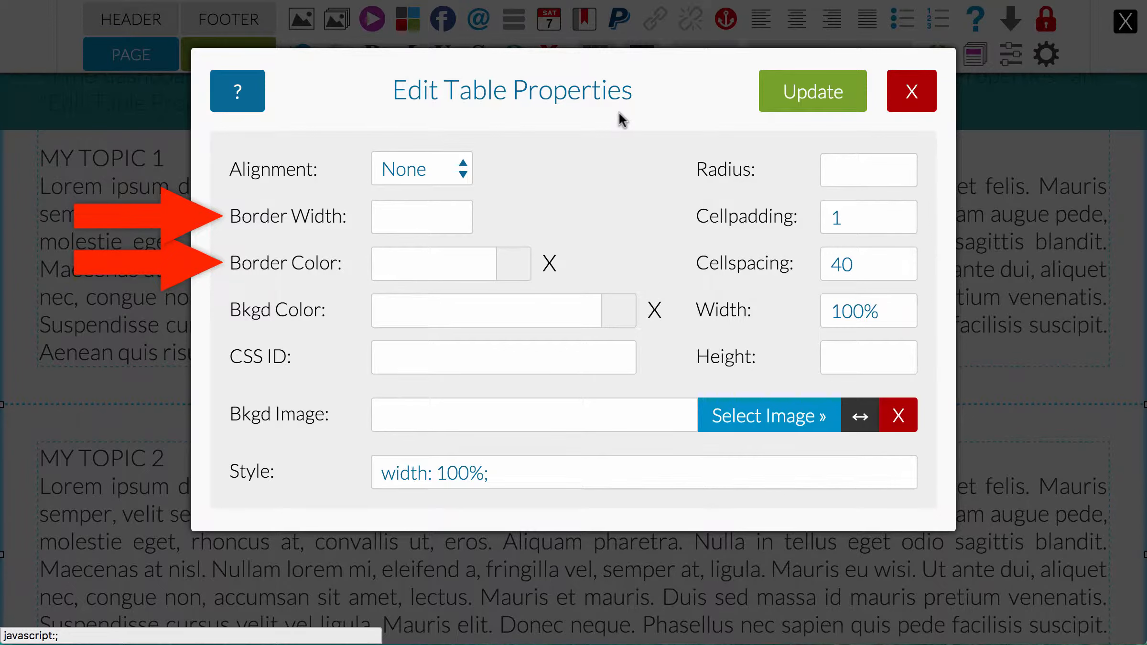
Try a 5px border in #D94E4E on the MY TOPIC 2 table and clear the border settings again
click(519, 267)
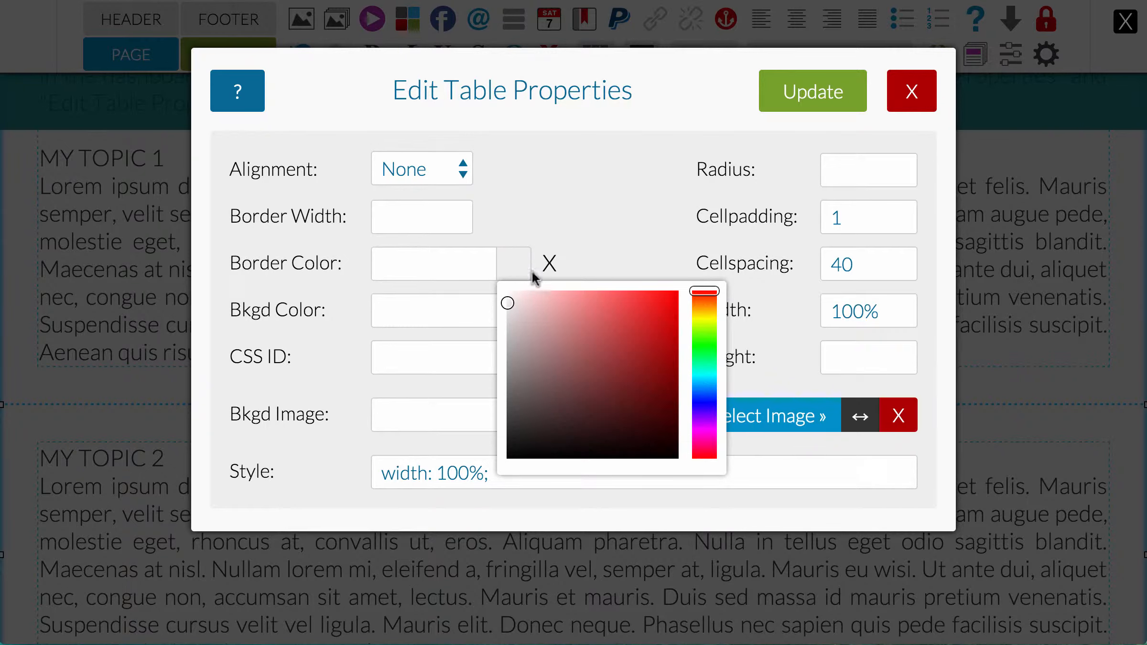
click(617, 316)
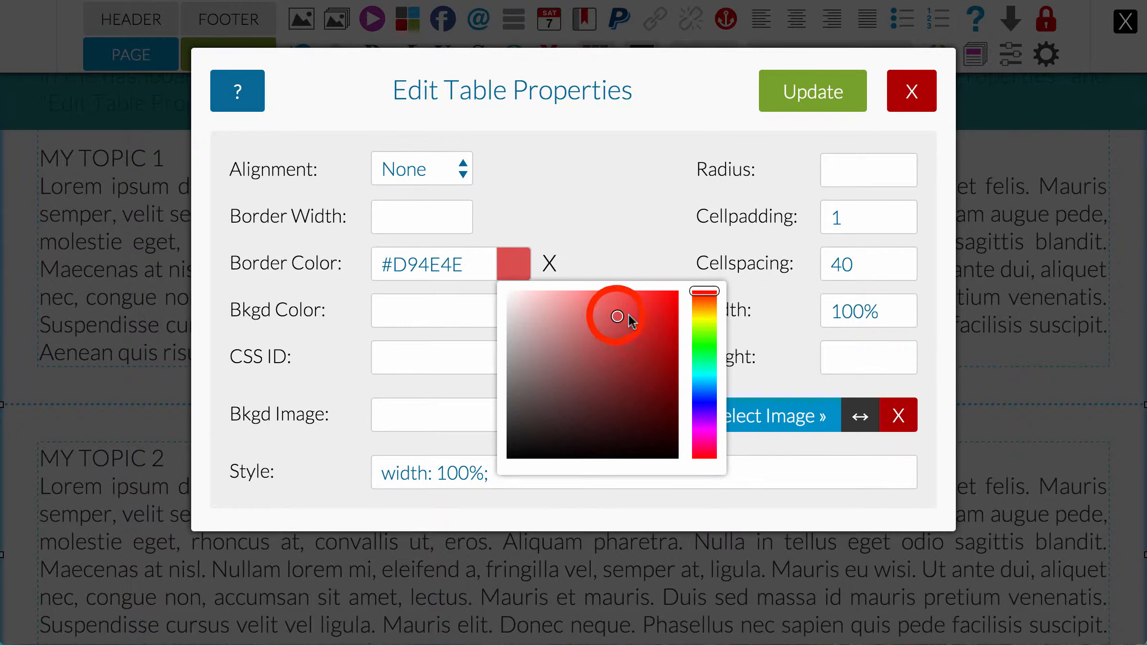
click(569, 179)
click(389, 218)
drag(389, 218, 380, 218)
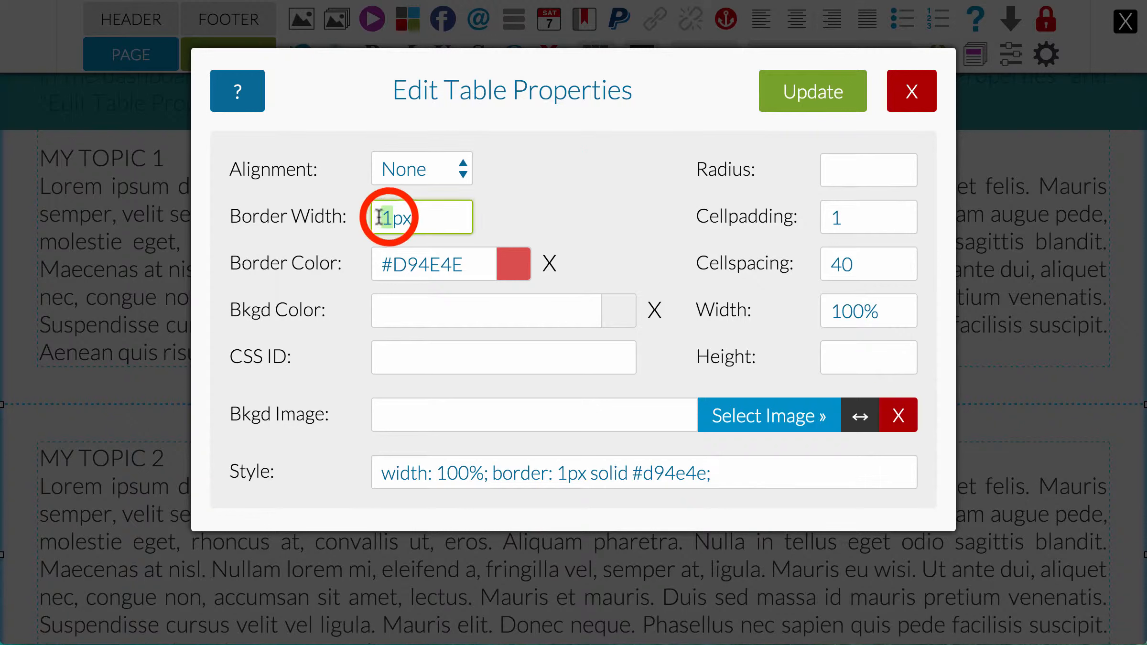
text(5)
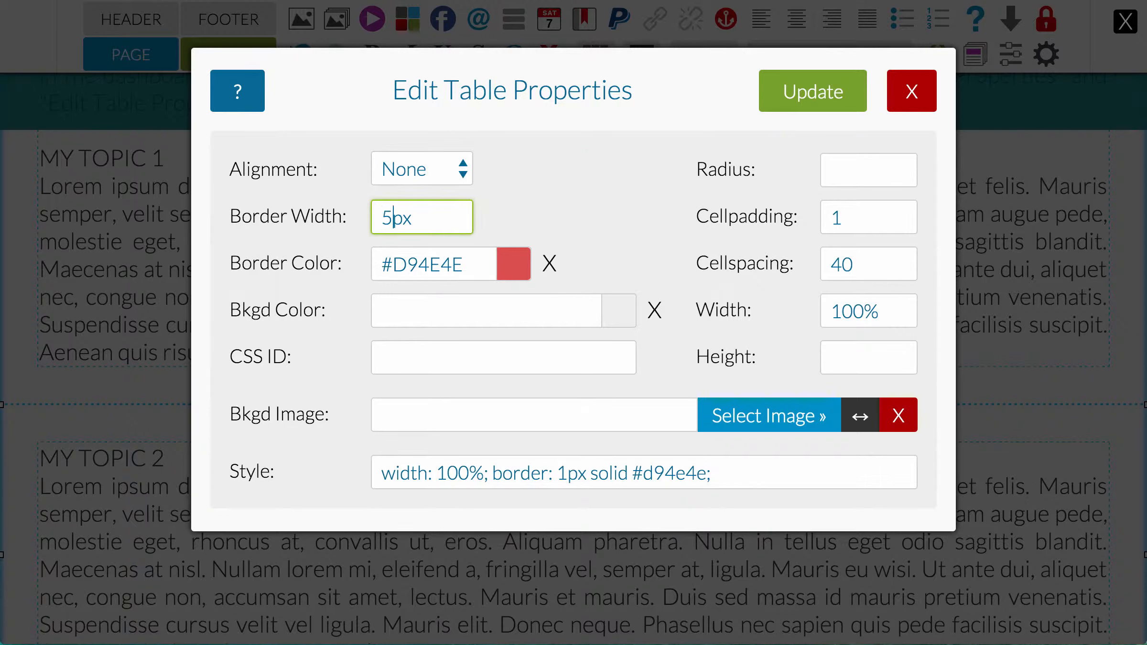
click(549, 264)
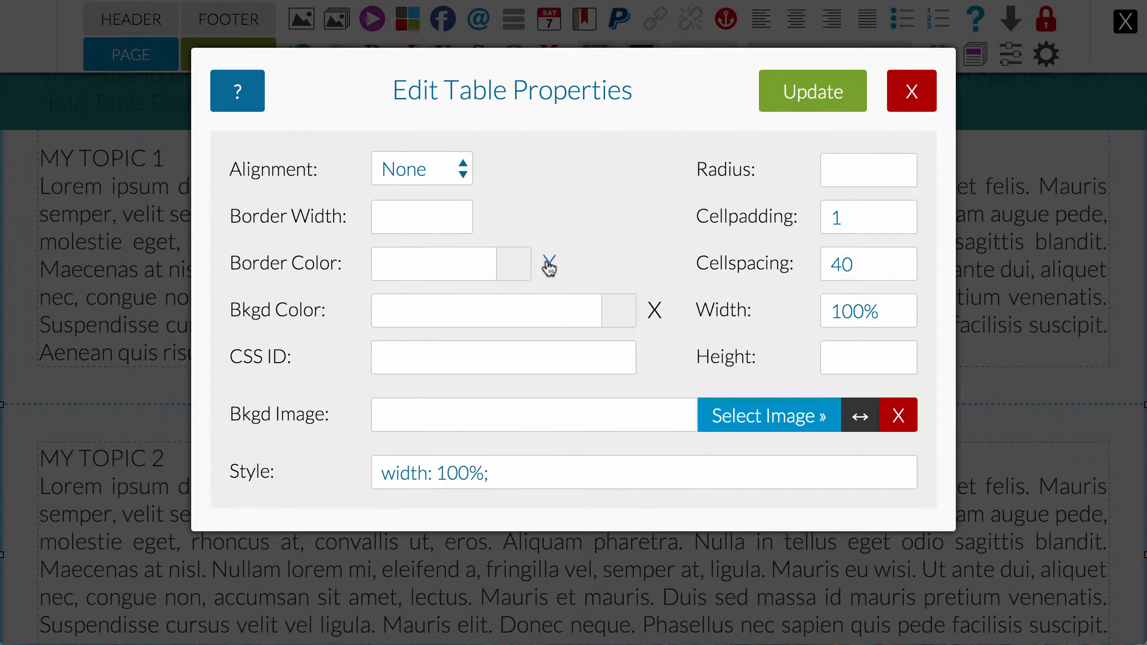
Give the MY TOPIC 2 table the light grey background rgb(233, 233, 233) and a cellpadding of 10, and apply the properties
click(614, 315)
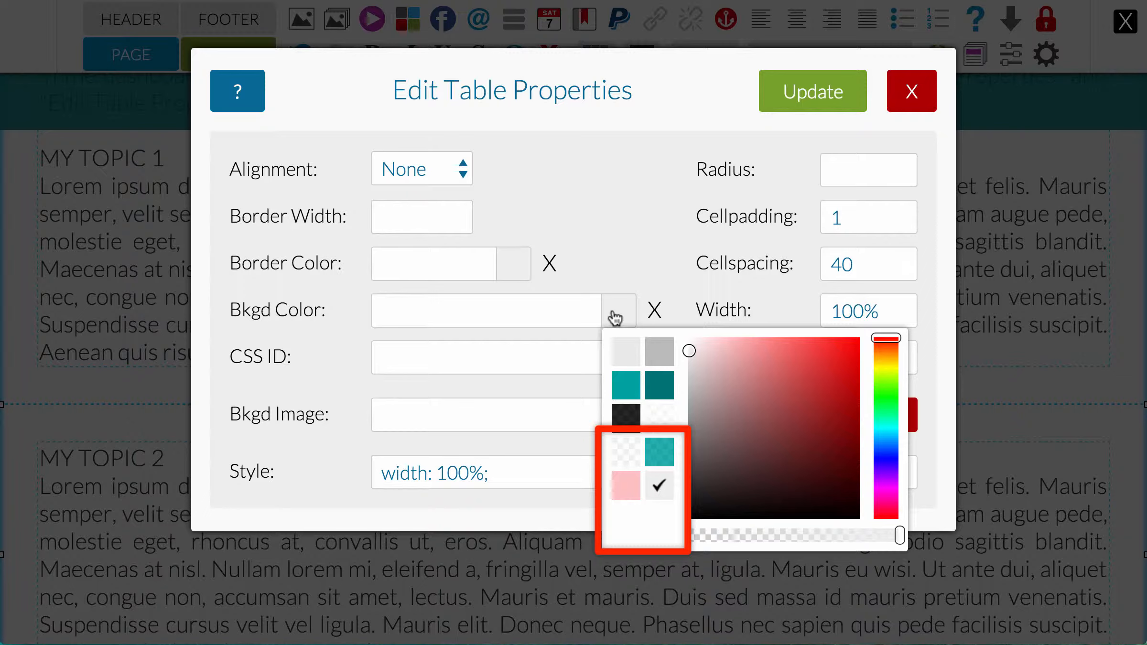
click(631, 354)
click(626, 218)
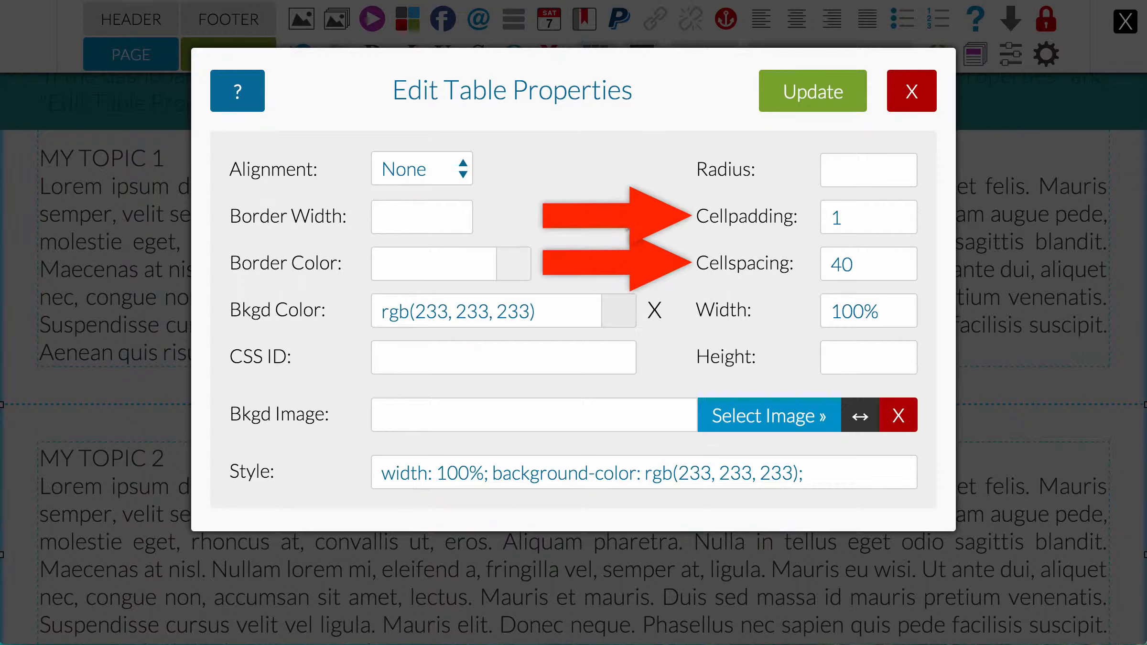
click(859, 216)
text(0)
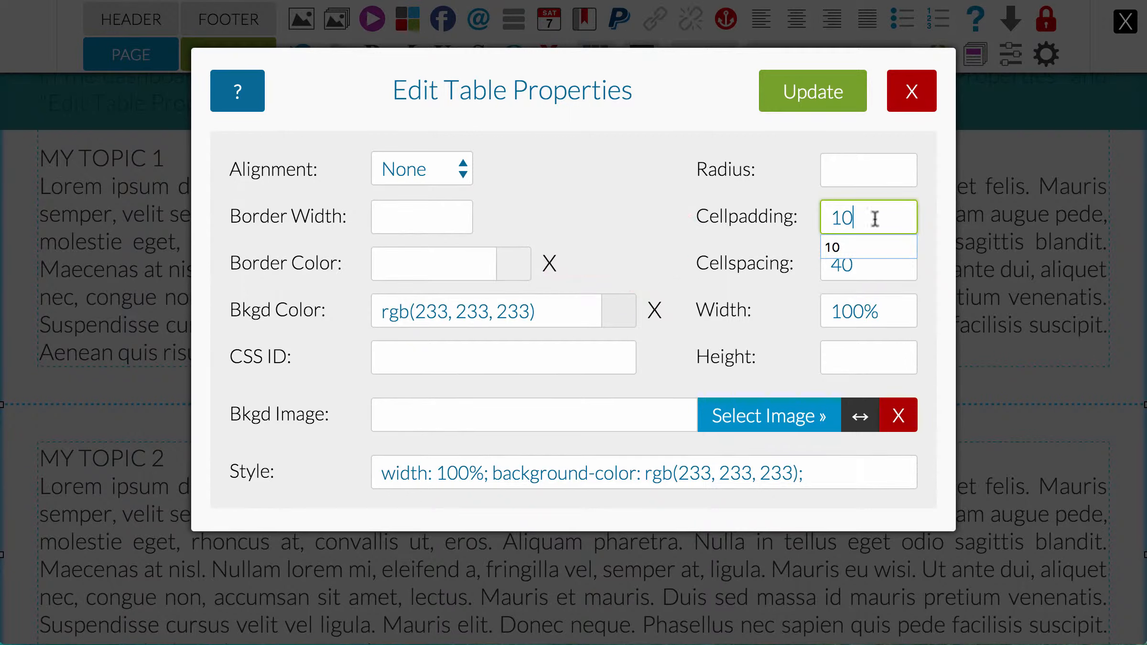
click(697, 207)
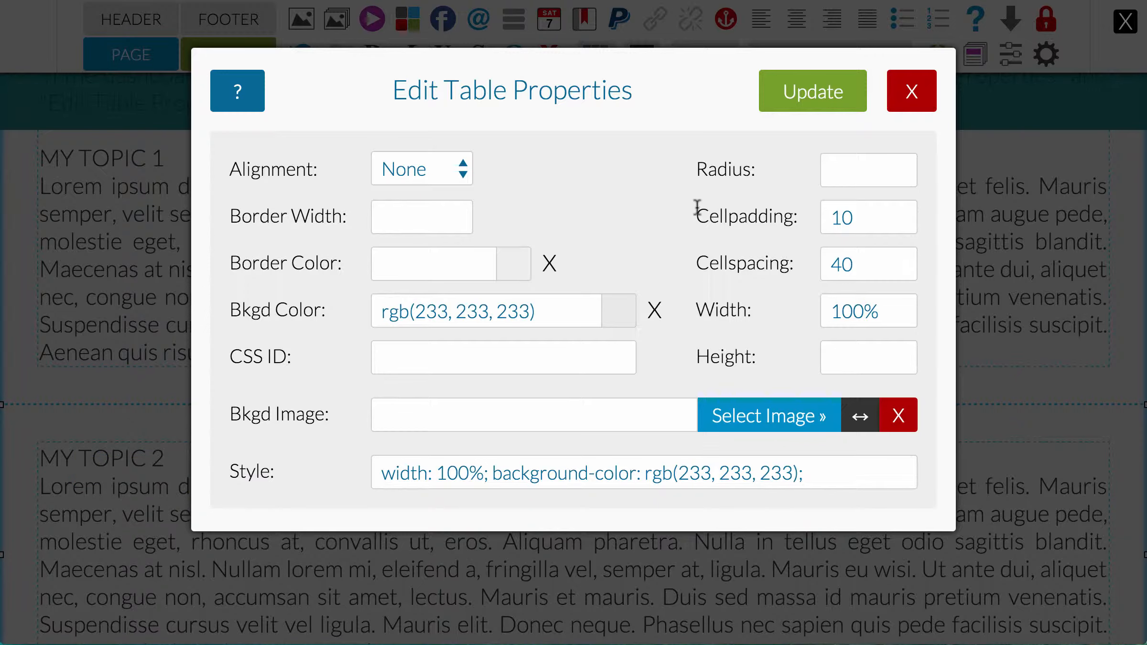
click(826, 91)
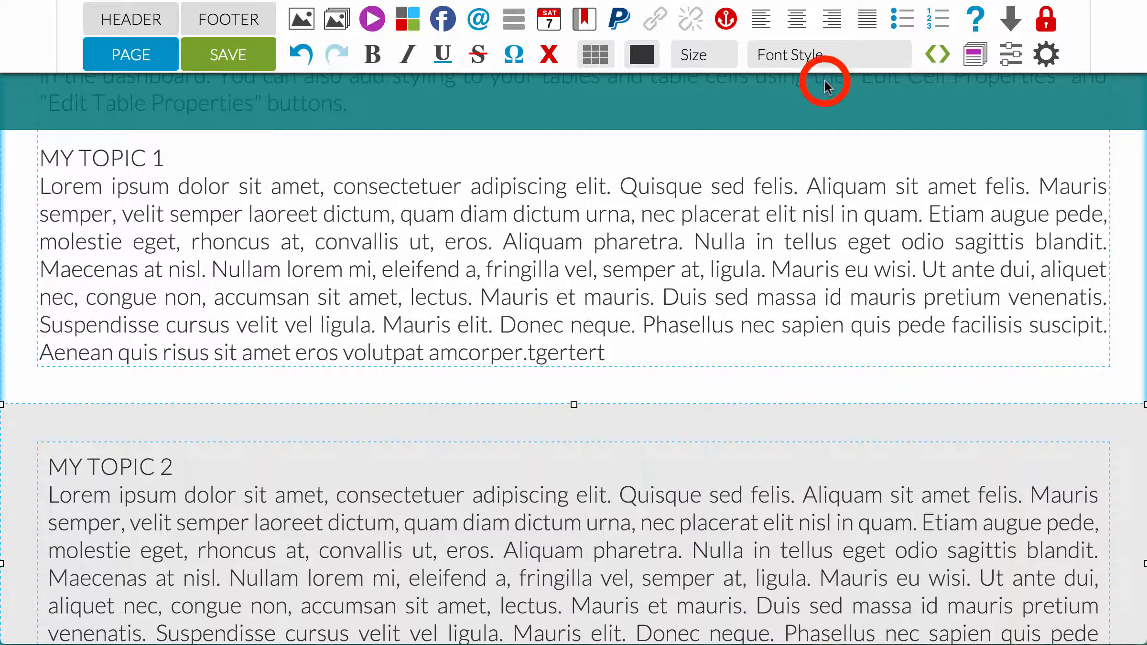
Leave page editing and review the page from its title down to the footer
click(126, 52)
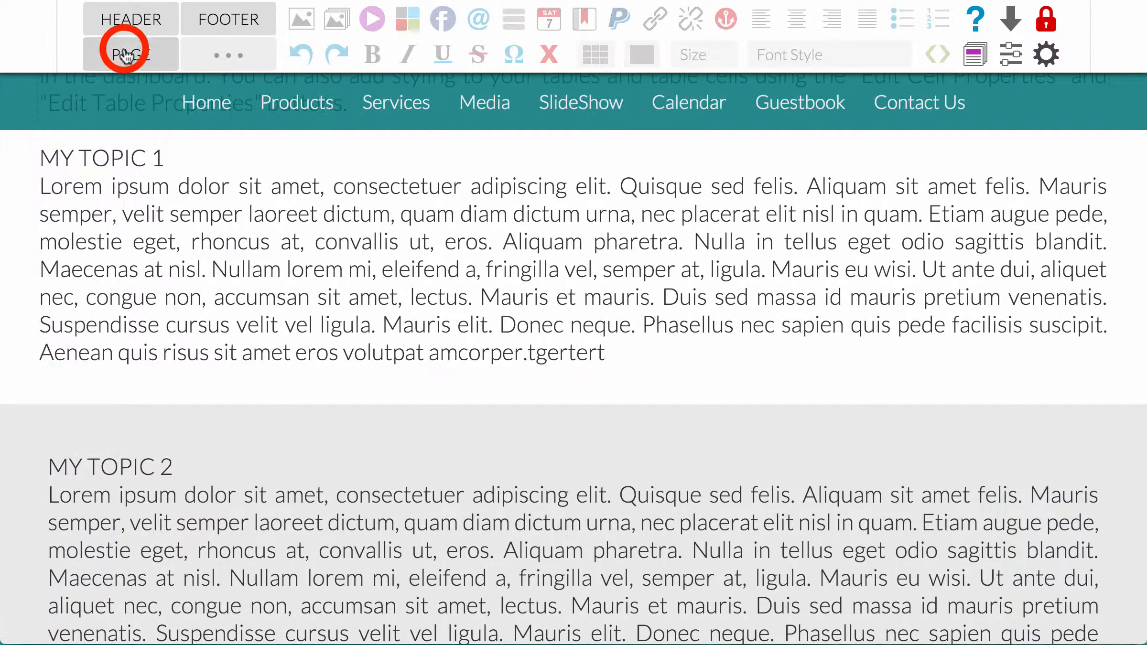
scroll(319, 238, up, 5)
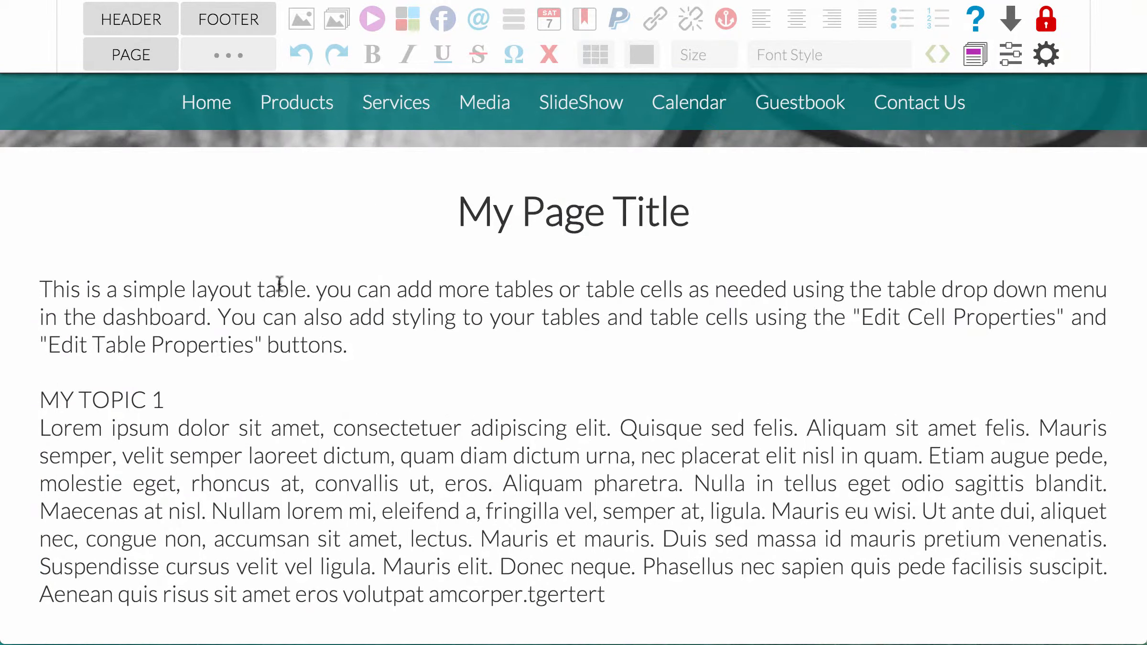
scroll(280, 282, down, 5)
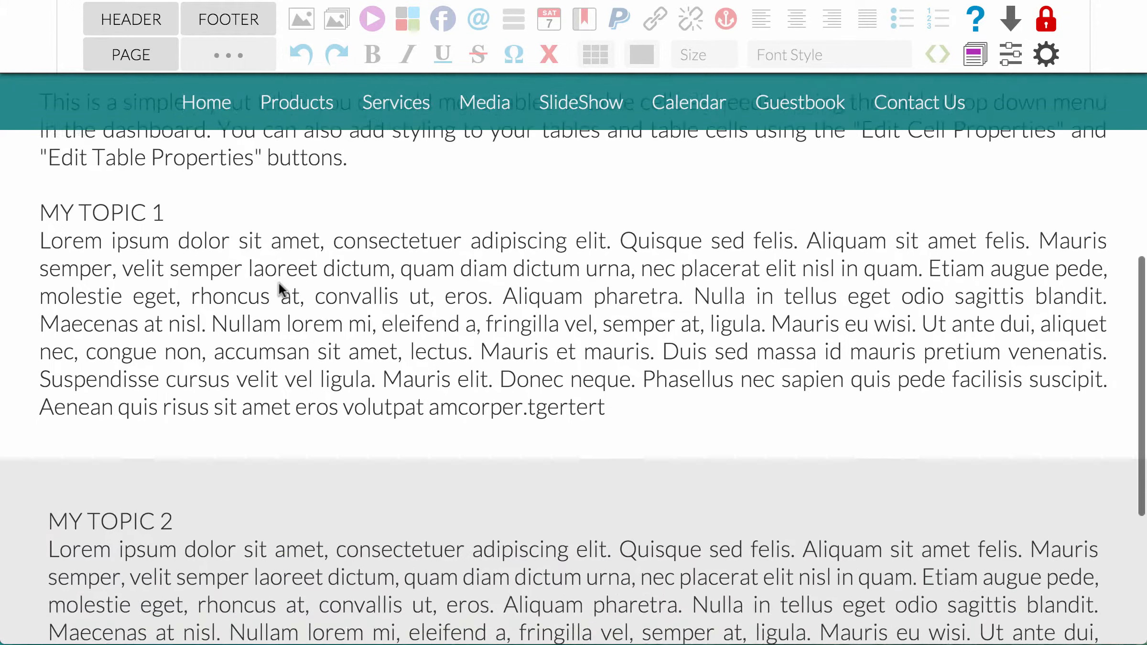
scroll(280, 282, down, 3)
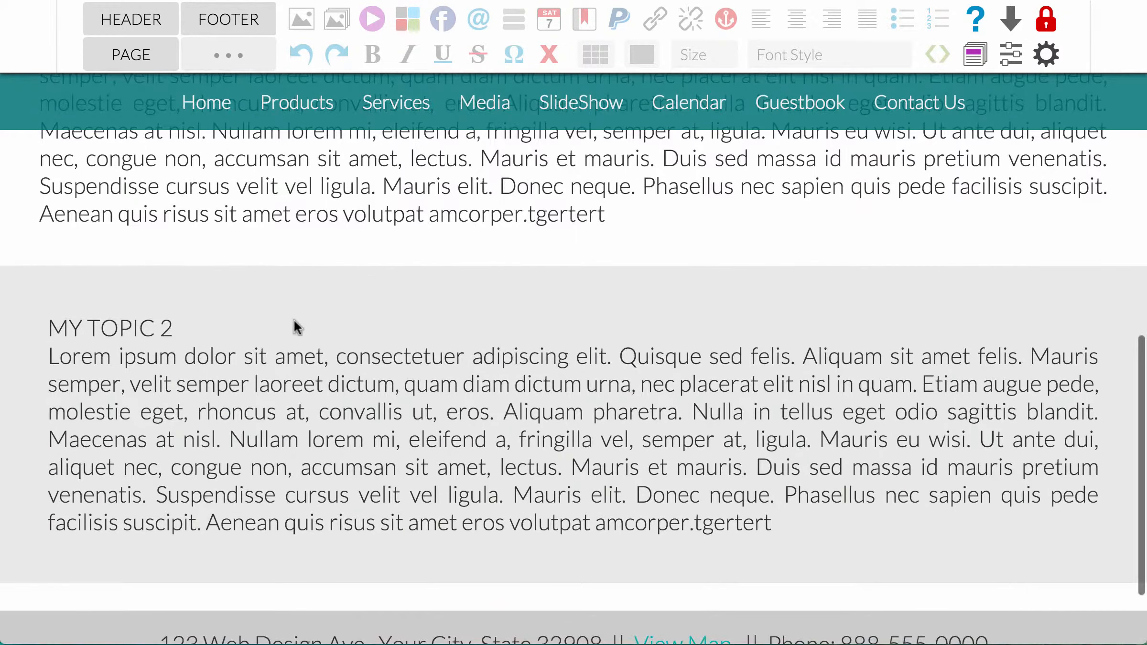
scroll(377, 345, down, 2)
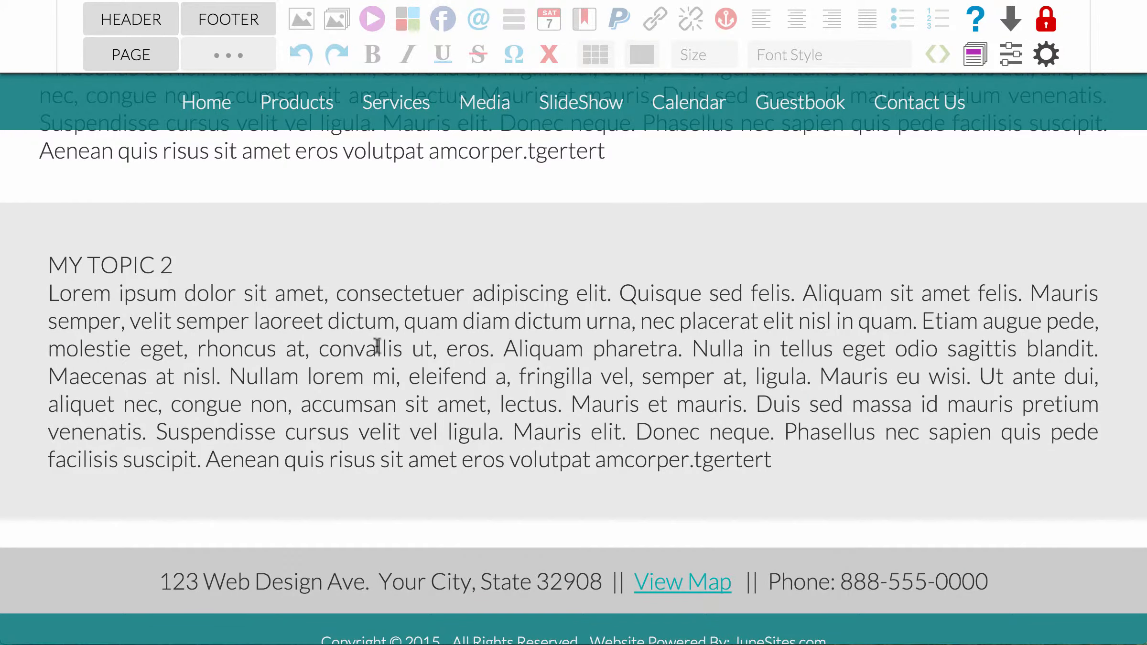
Resume page editing and give the MY TOPIC 1 cell the teal background rgb(0, 161, 161) in its cell properties
click(140, 55)
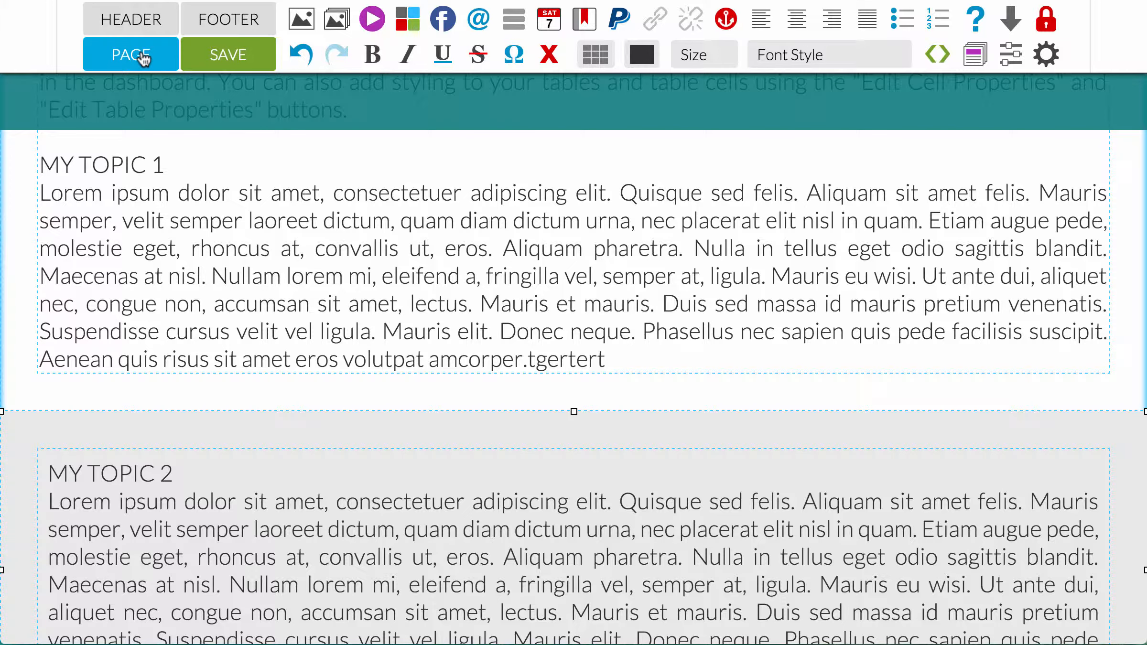
scroll(134, 29, up, 3)
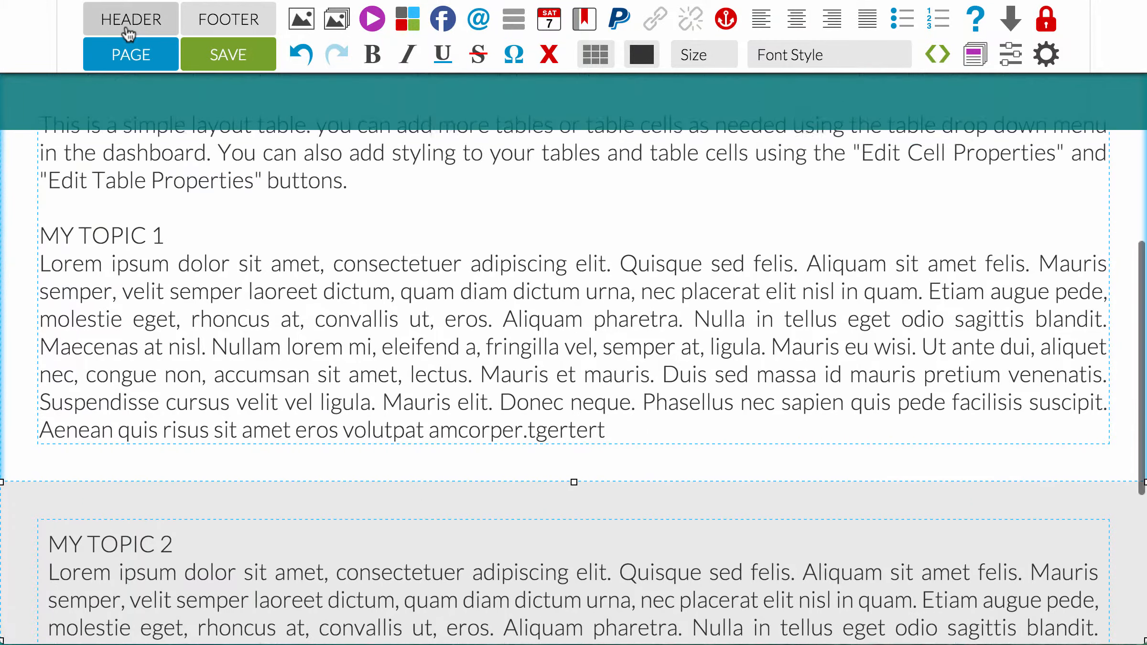
click(354, 372)
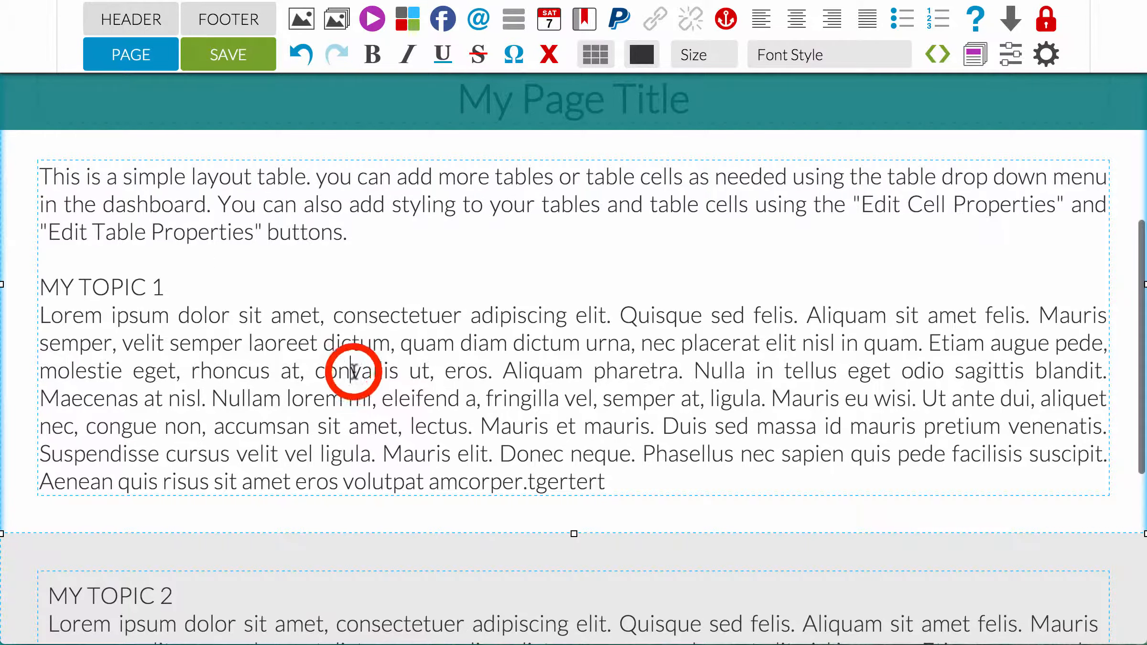
click(595, 54)
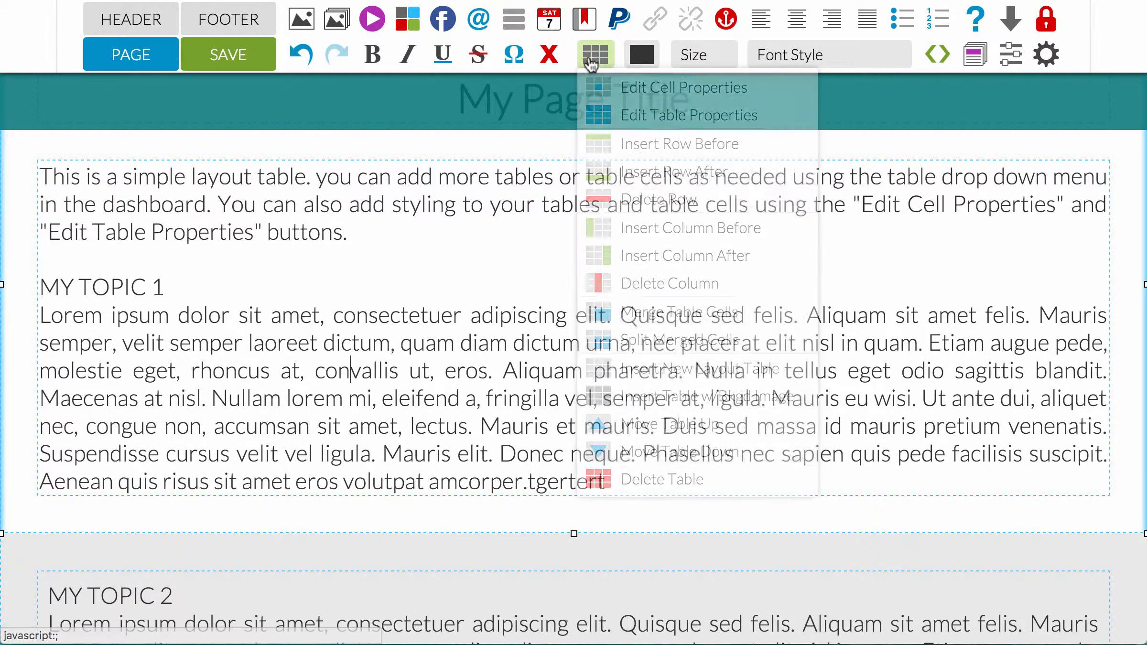
click(632, 88)
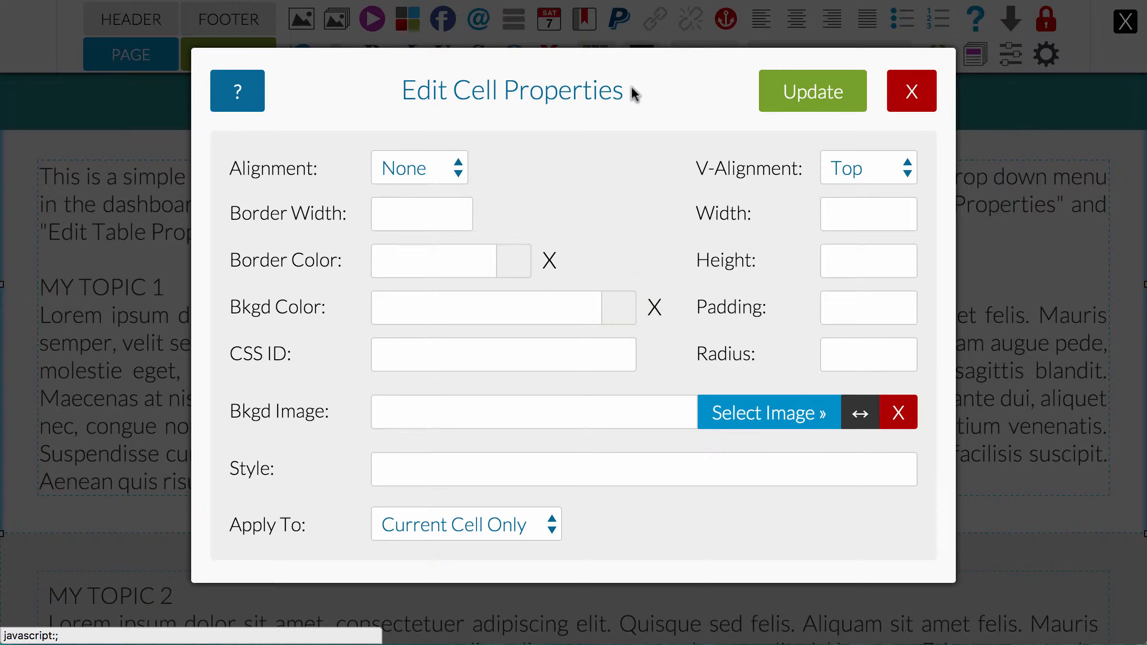
click(618, 317)
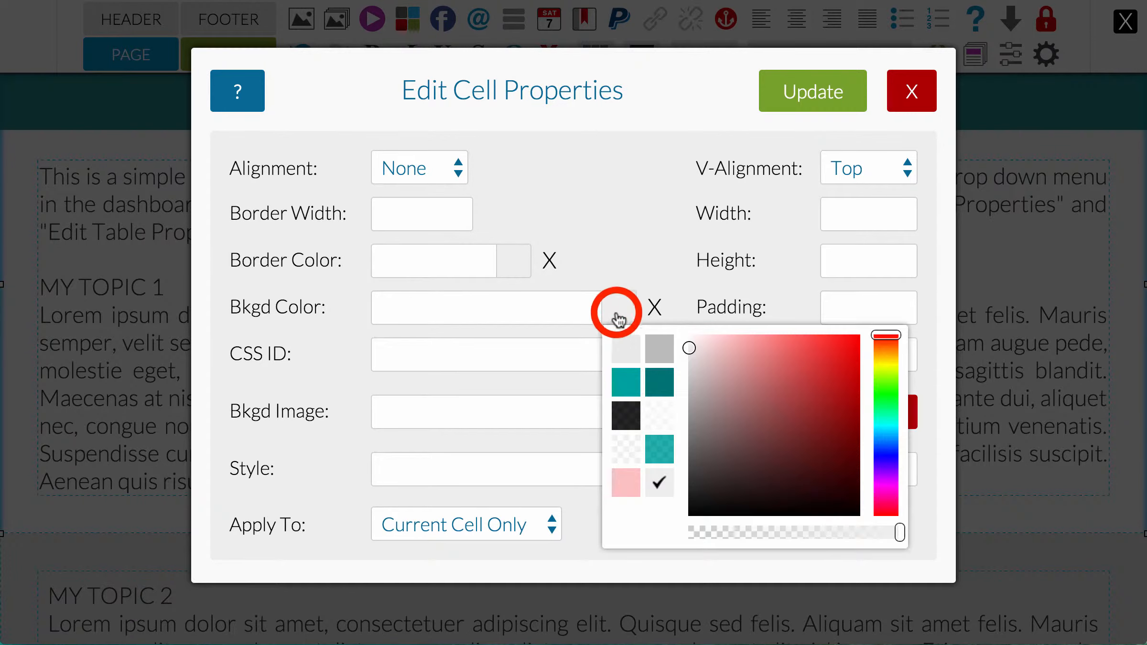
click(628, 382)
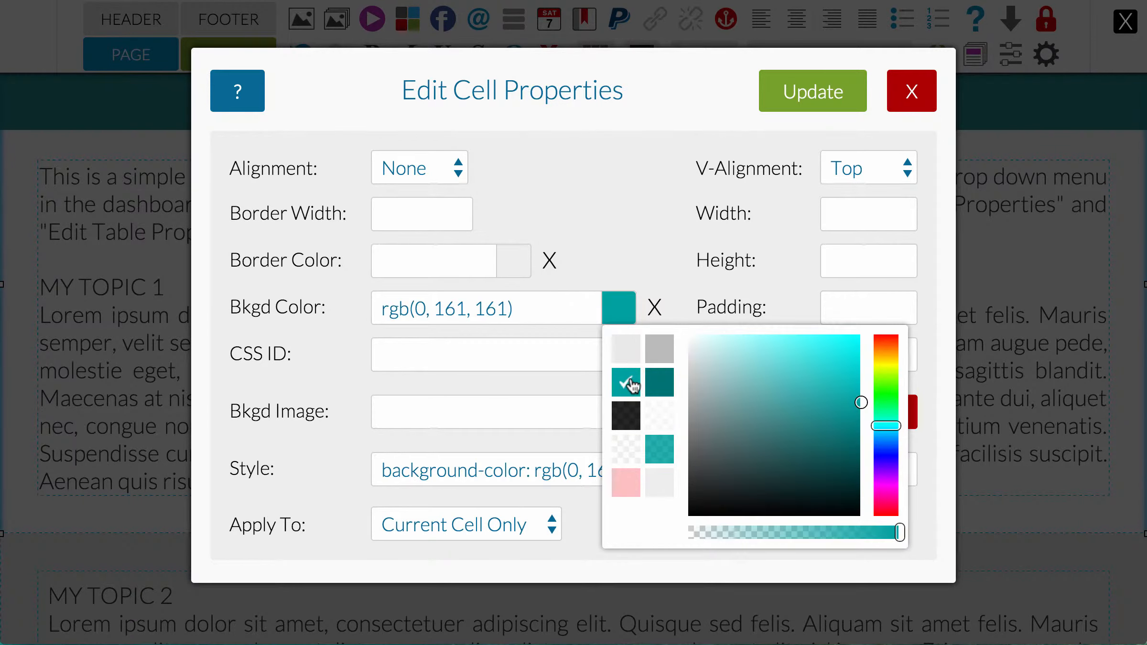
click(624, 226)
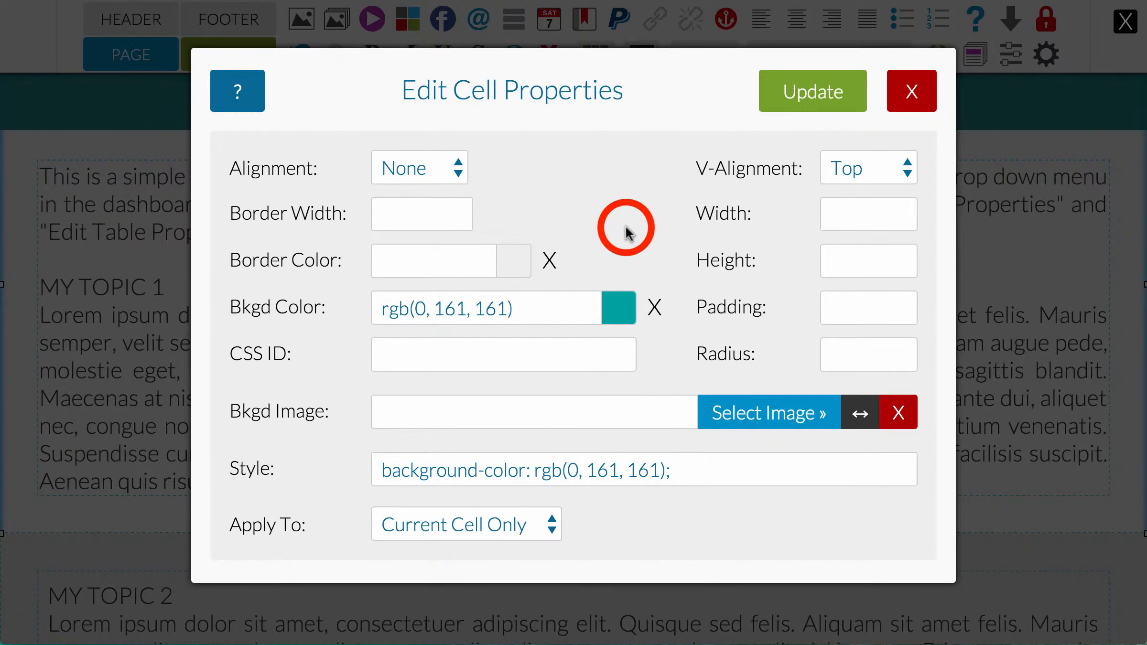
Set the cell's radius to 5px and padding to 20px, and apply the properties to the current cell only
click(853, 358)
text(5px)
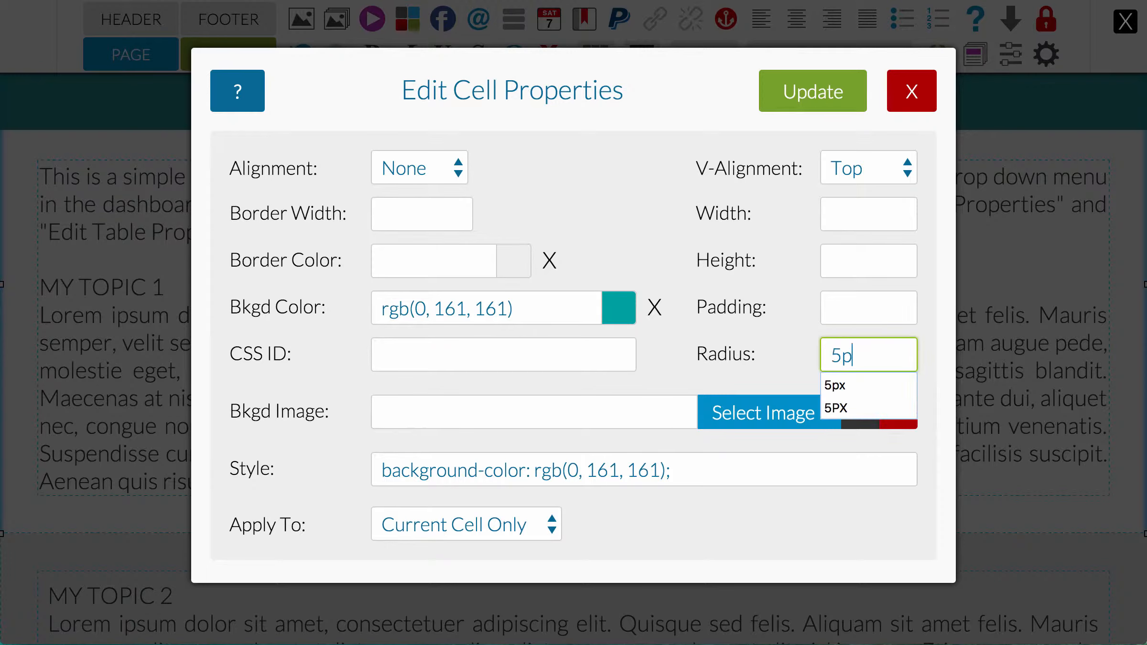
click(791, 359)
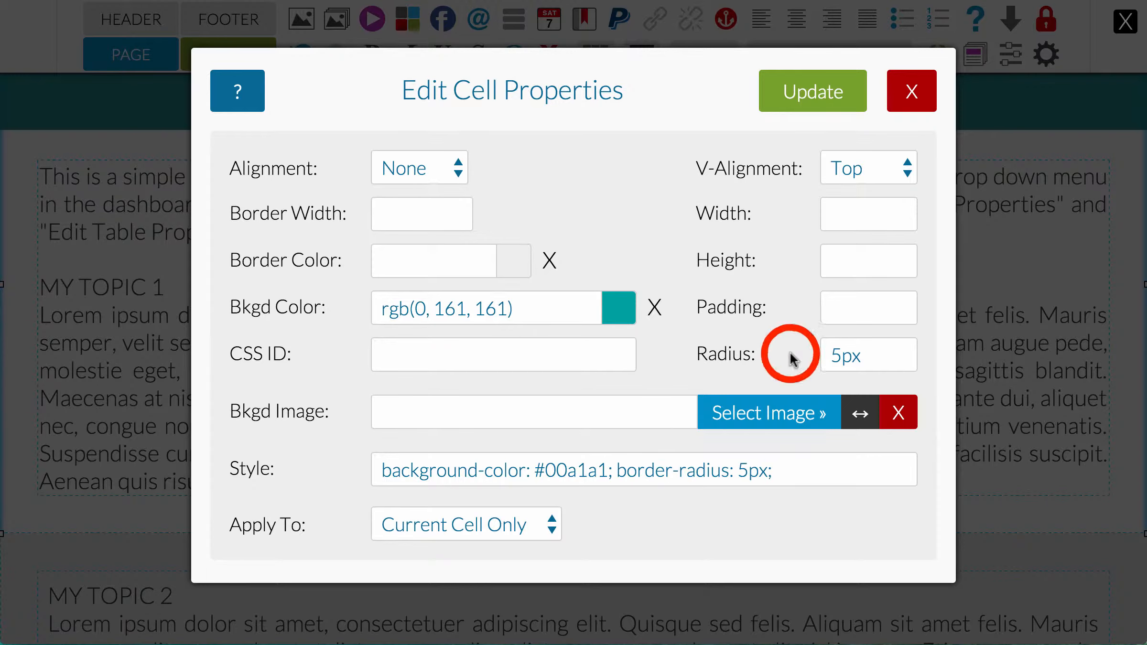
click(850, 305)
text(20px)
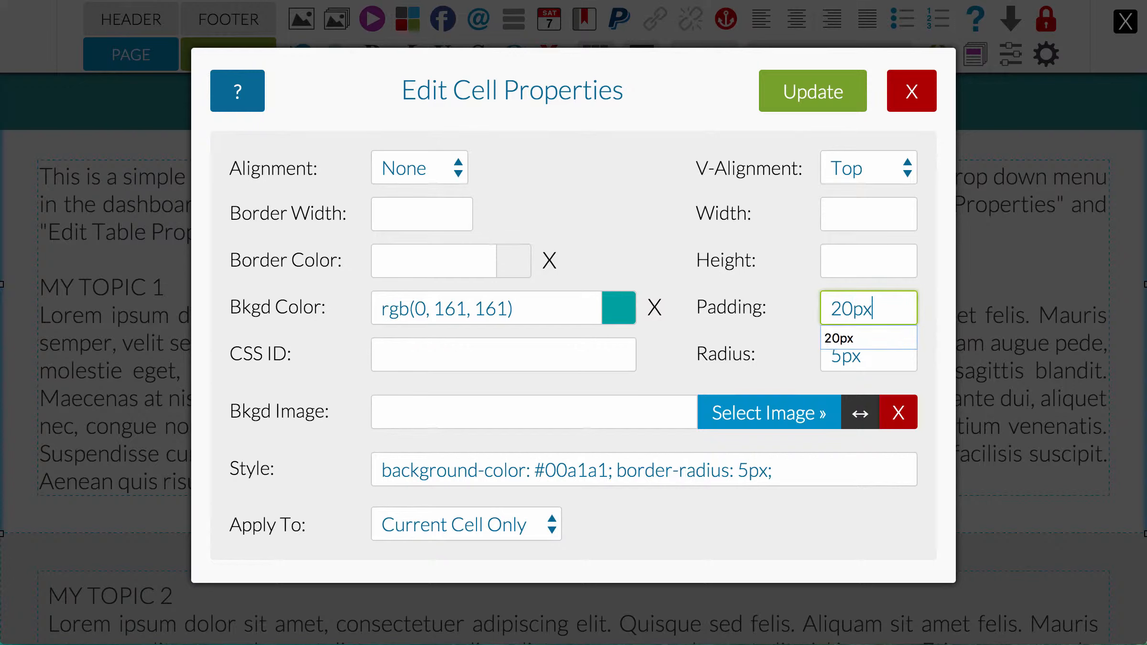
click(688, 311)
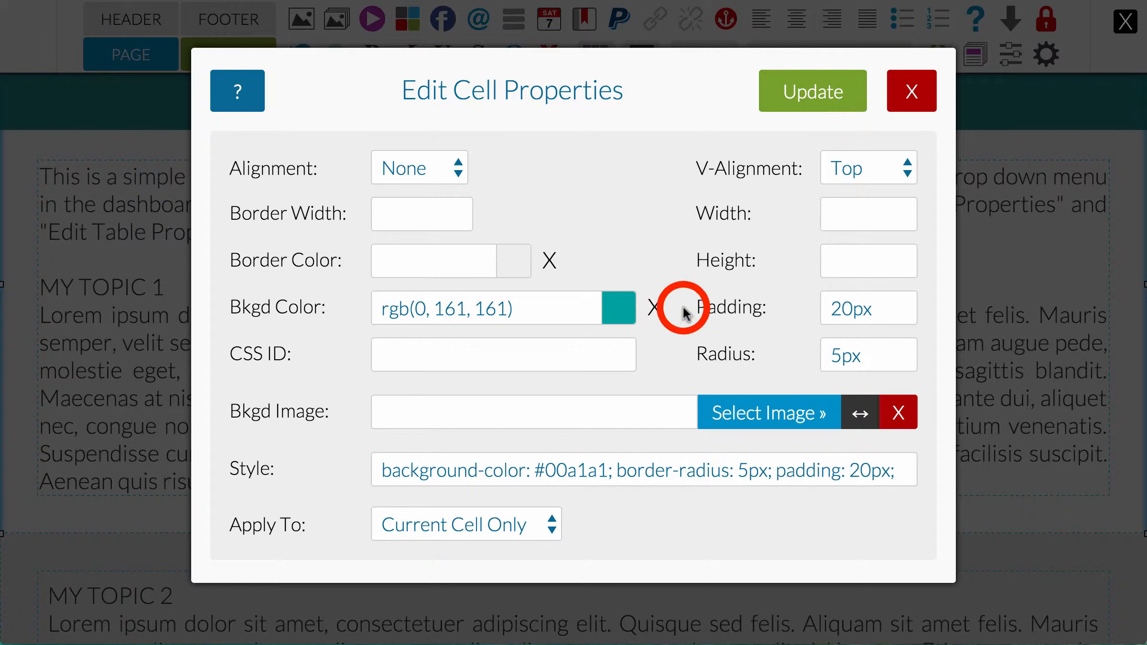
click(550, 525)
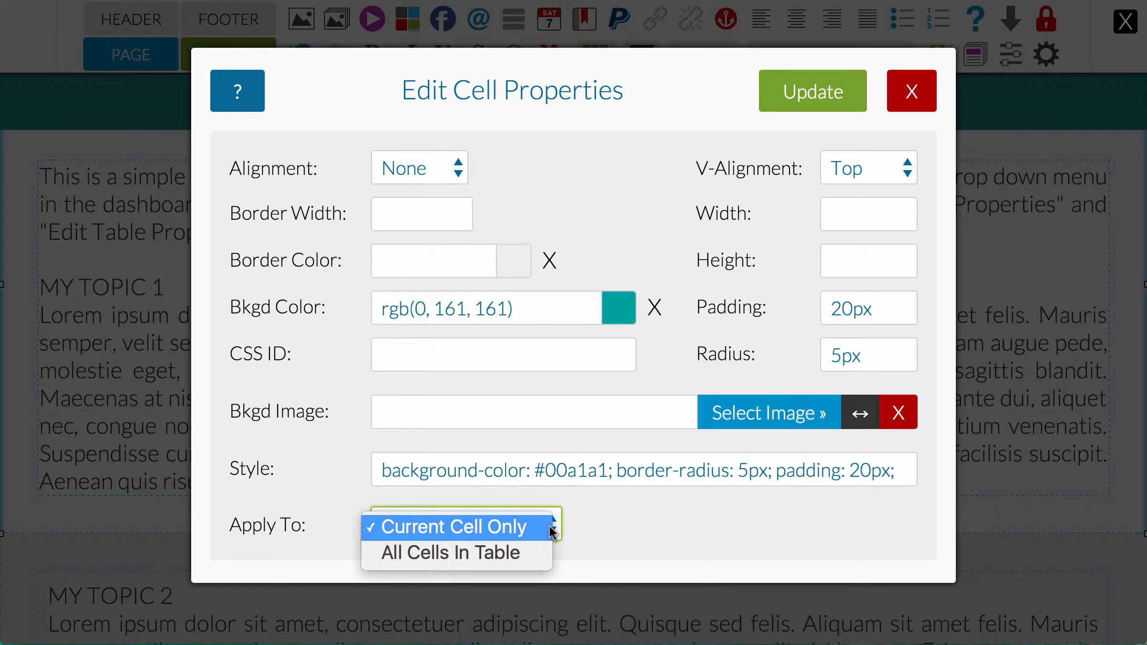
click(630, 526)
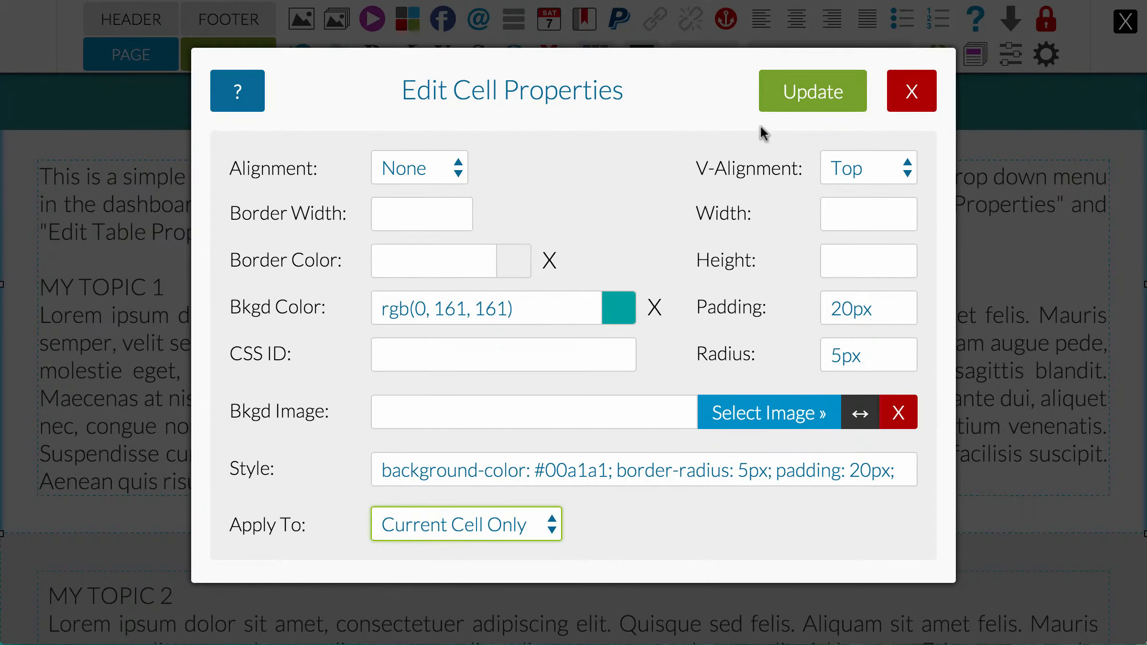
click(794, 91)
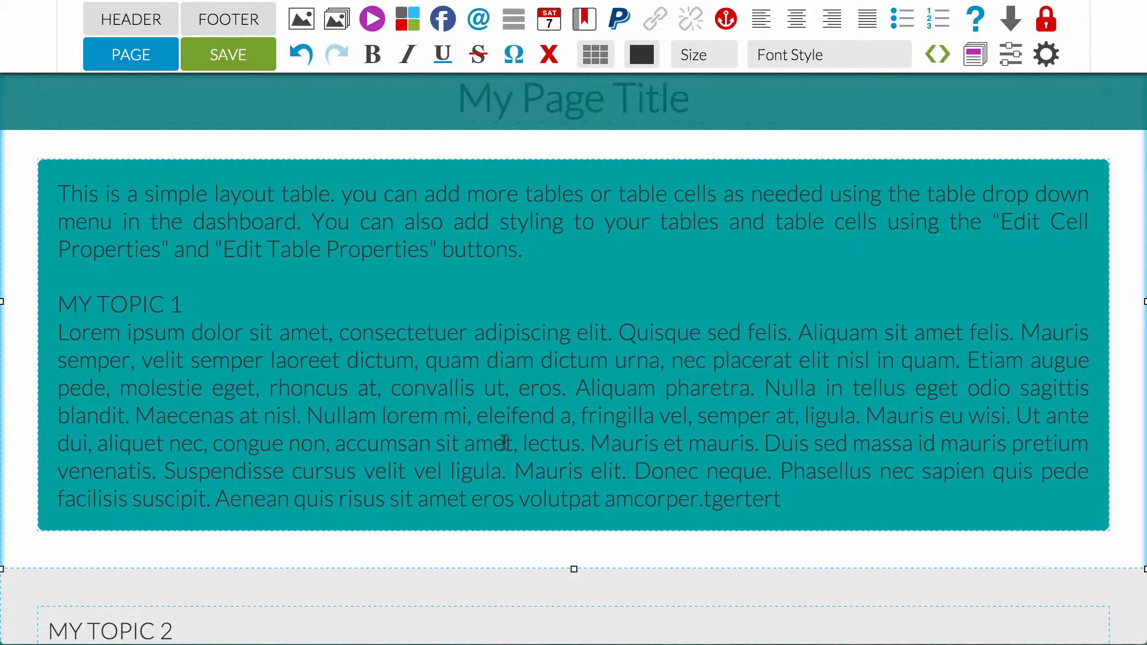
Recolor all the text in the teal MY TOPIC 1 cell with the off-white palette color
scroll(505, 442, down, 3)
scroll(504, 442, down, 2)
scroll(505, 442, up, 5)
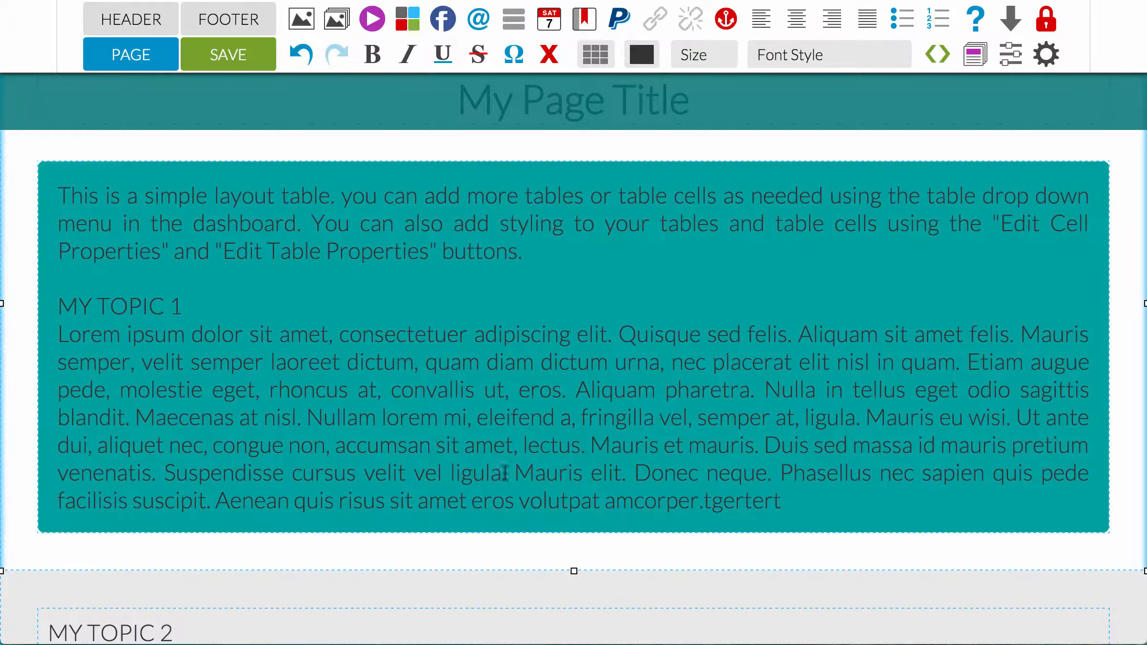
drag(786, 501, 65, 189)
click(642, 55)
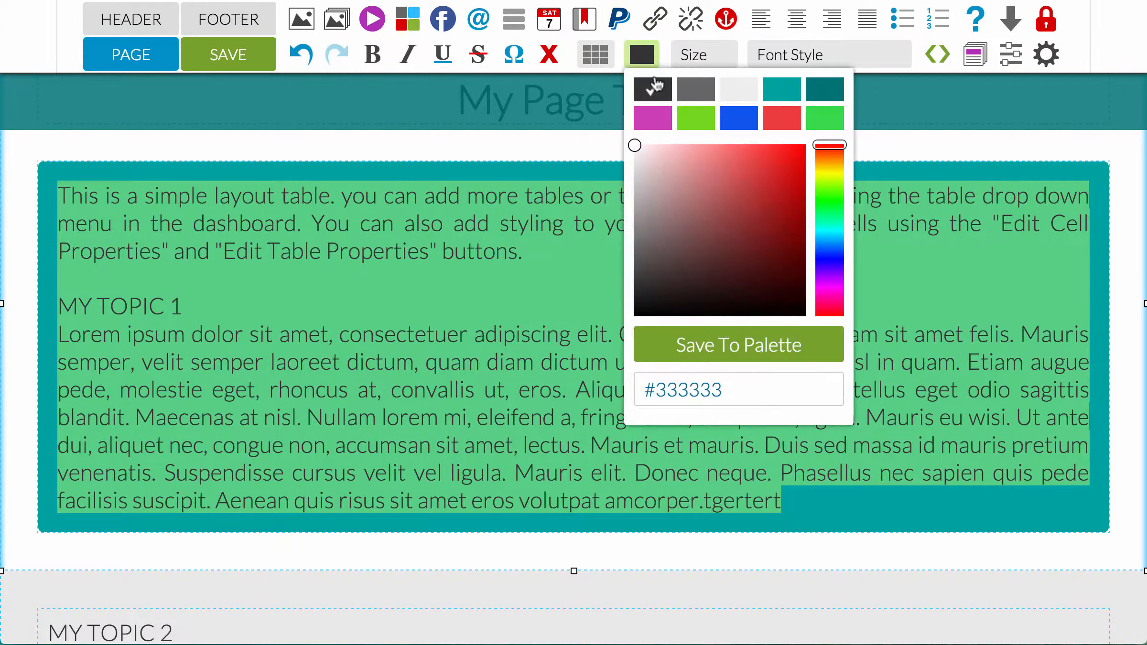
click(738, 95)
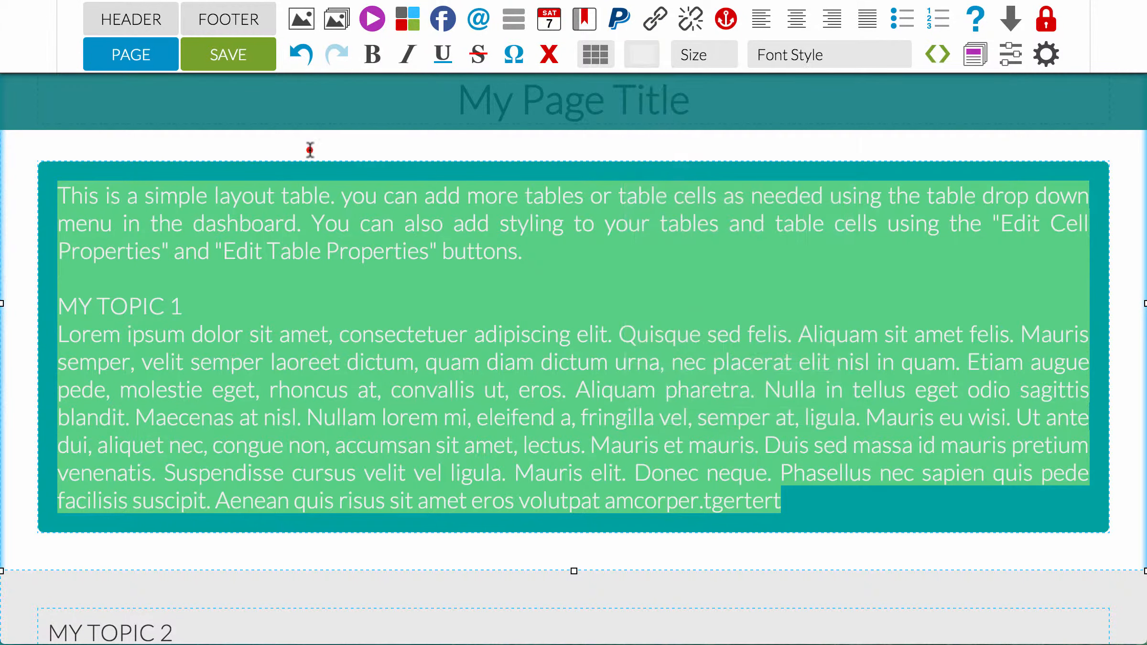
click(309, 150)
Leave page editing and review the teal MY TOPIC 1 cell and the page title above it
click(141, 56)
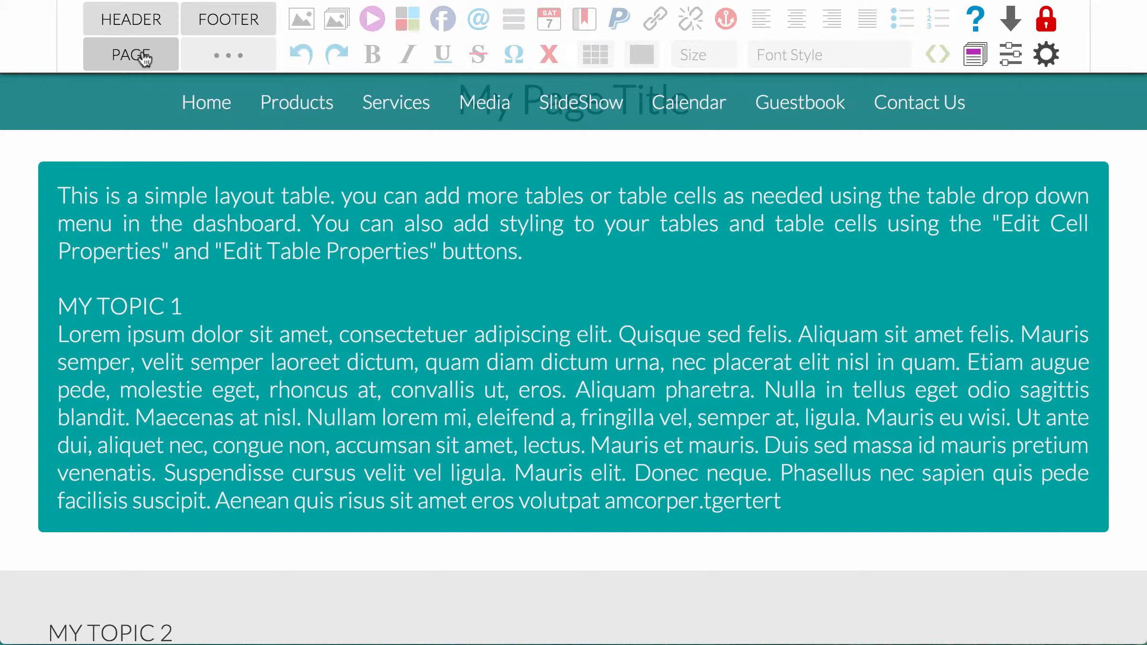
scroll(466, 406, down, 3)
scroll(456, 395, up, 3)
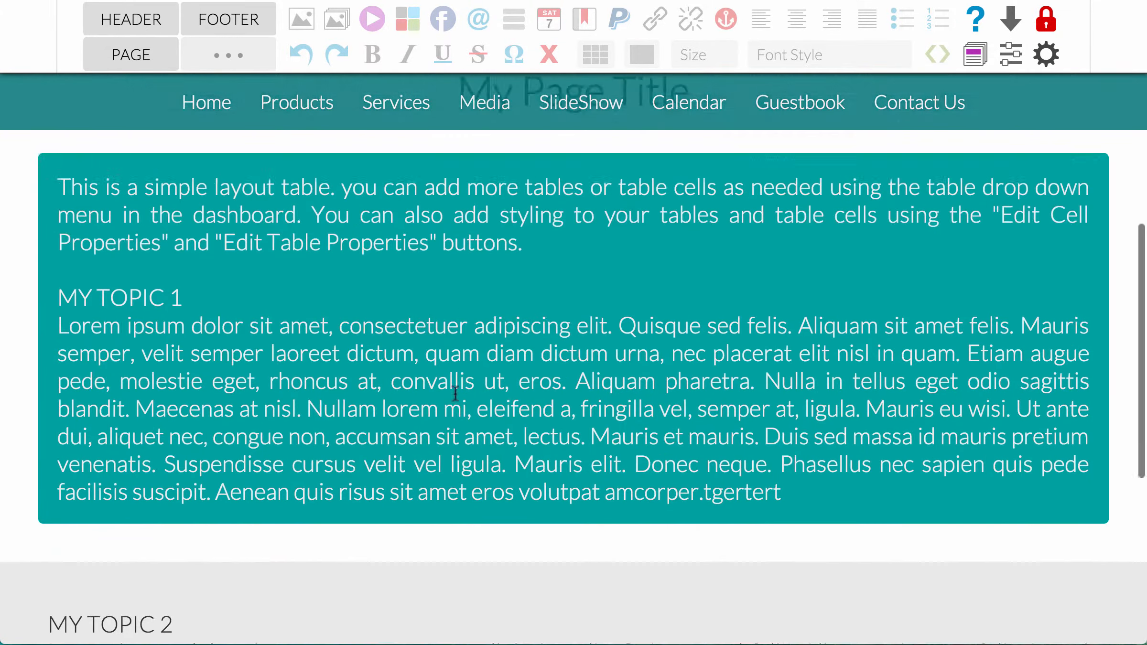
scroll(455, 395, up, 2)
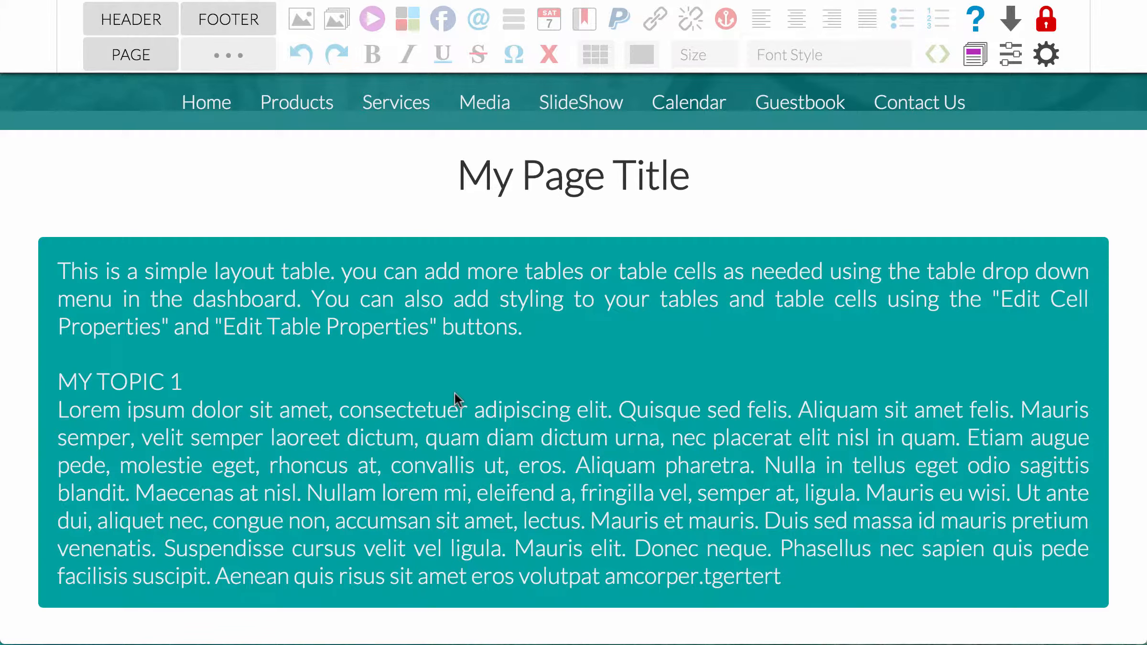
Resume page editing and insert one column after and one column before the MY TOPIC 1 cell
click(127, 53)
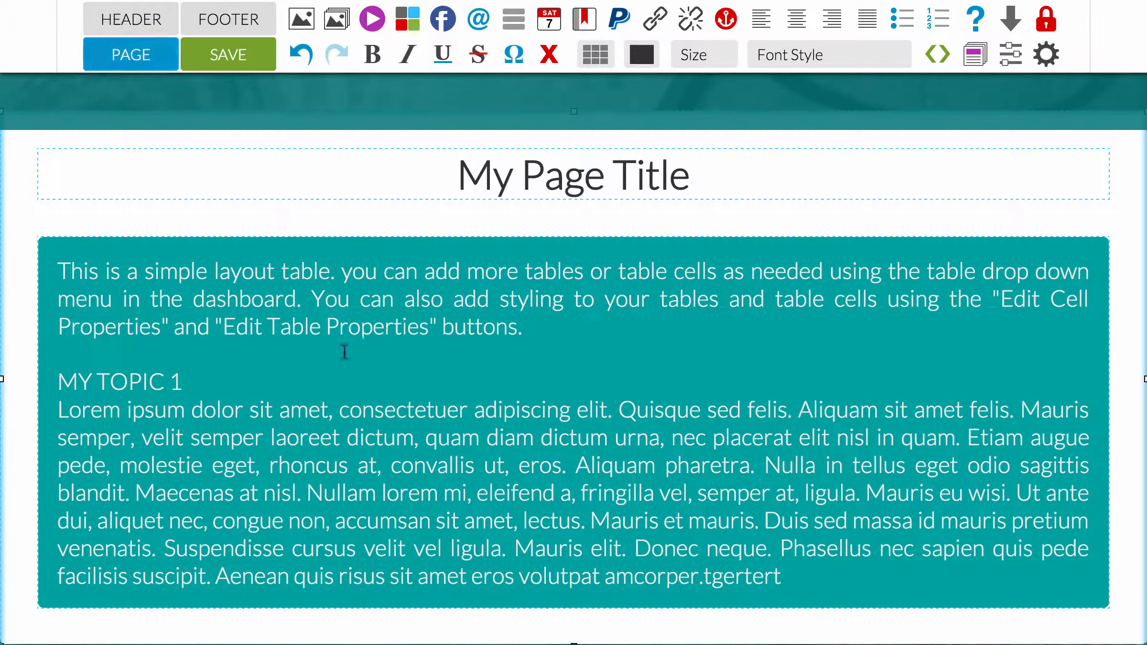
click(563, 320)
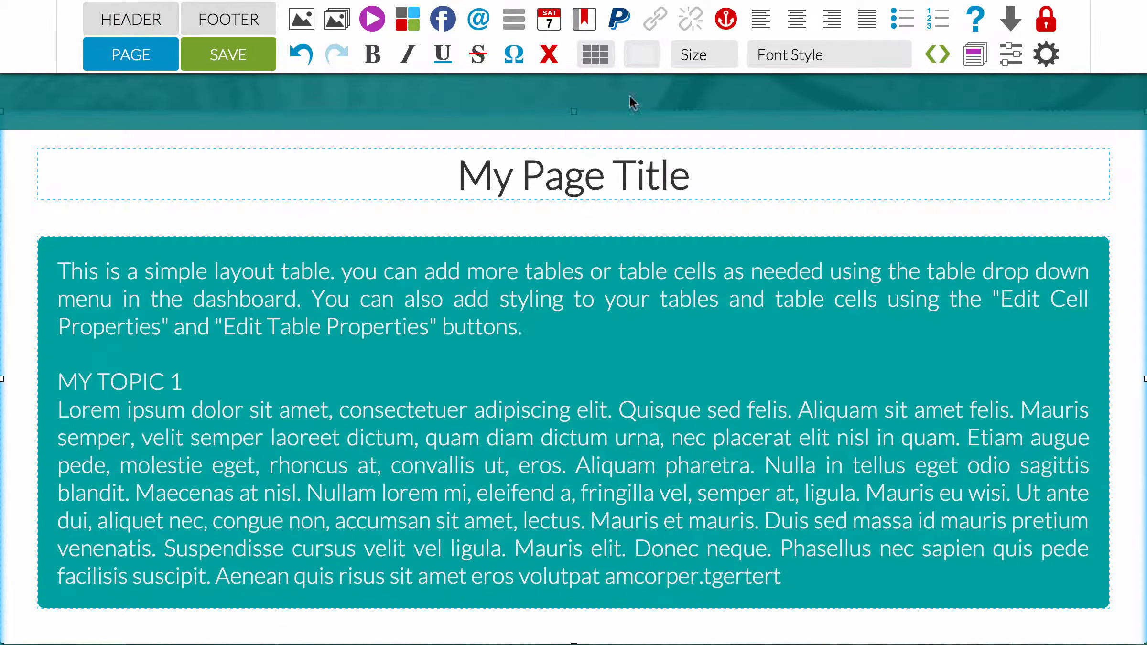
click(595, 56)
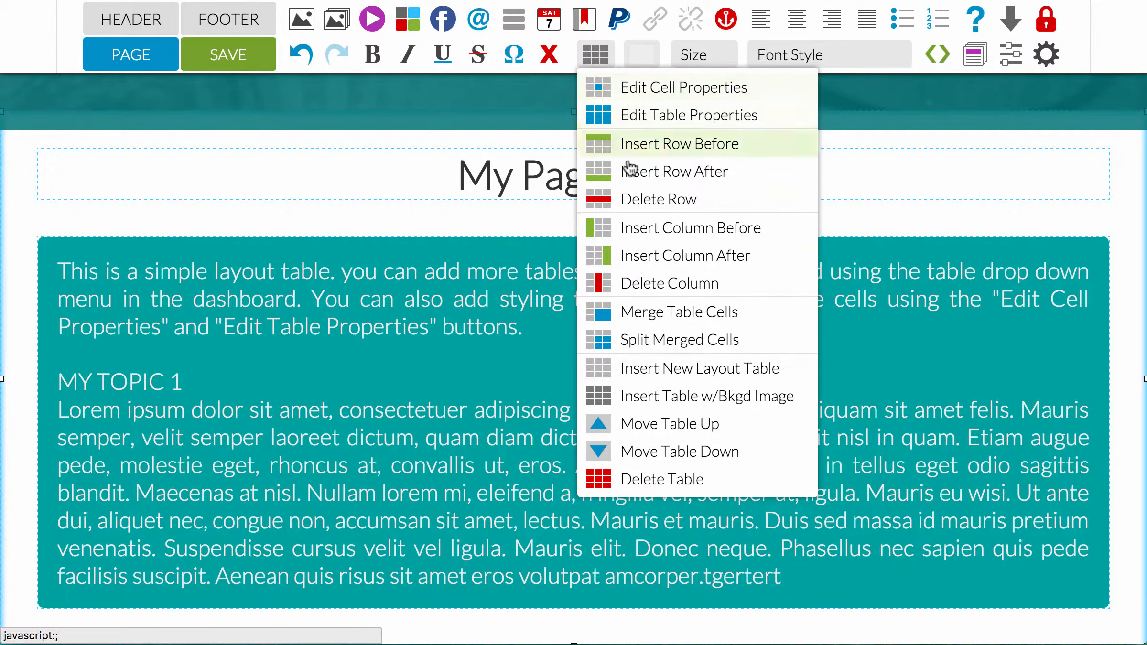
click(647, 256)
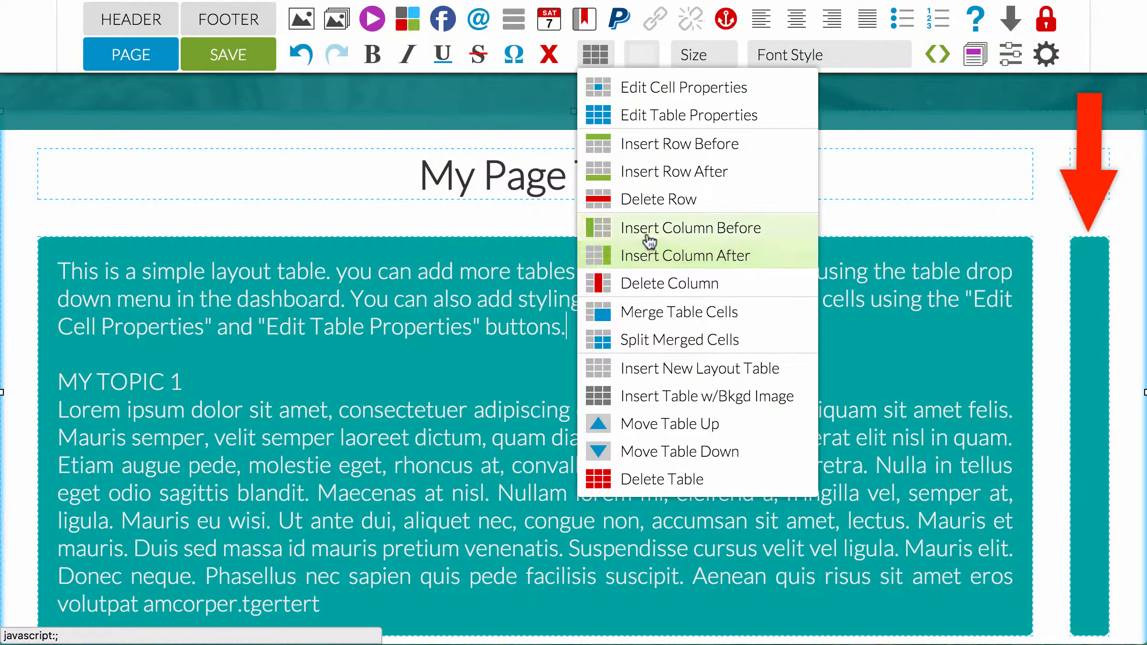
click(643, 229)
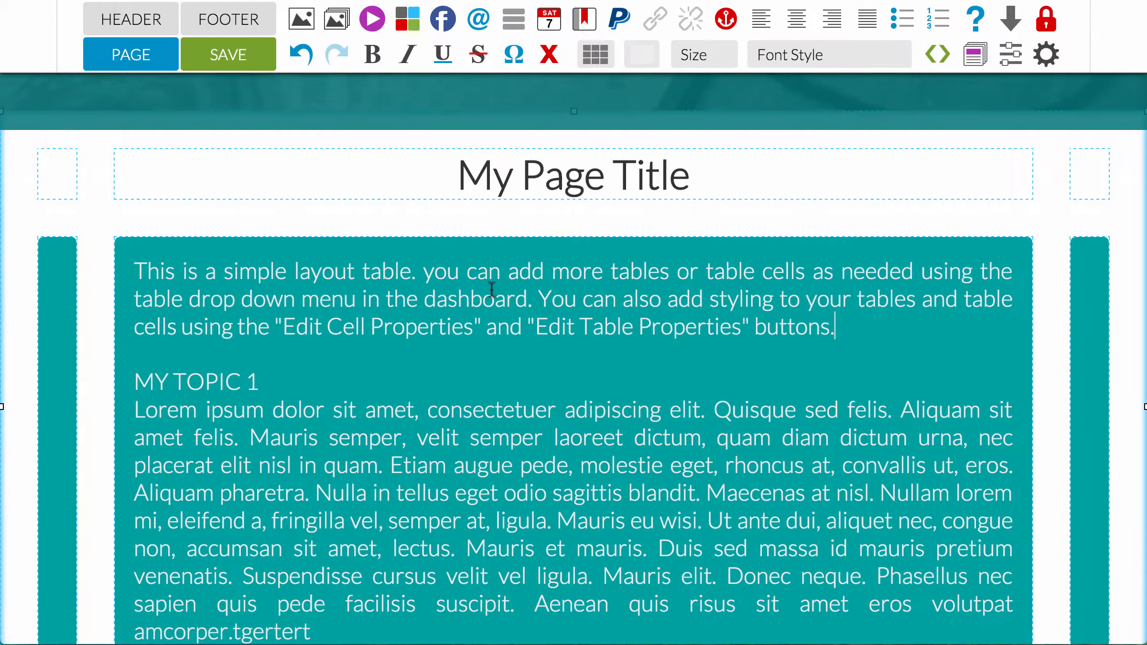
Fill the left teal cell with "rkfje ljr les rgjlesjrglsjgtojotgdlr gtldrj tjd" and the right one with "tghr h reyh ryhrtyhrtujrtuj rtuj trujtr"
click(56, 261)
text(rkfje ljr les rgjlesjrglsjgt)
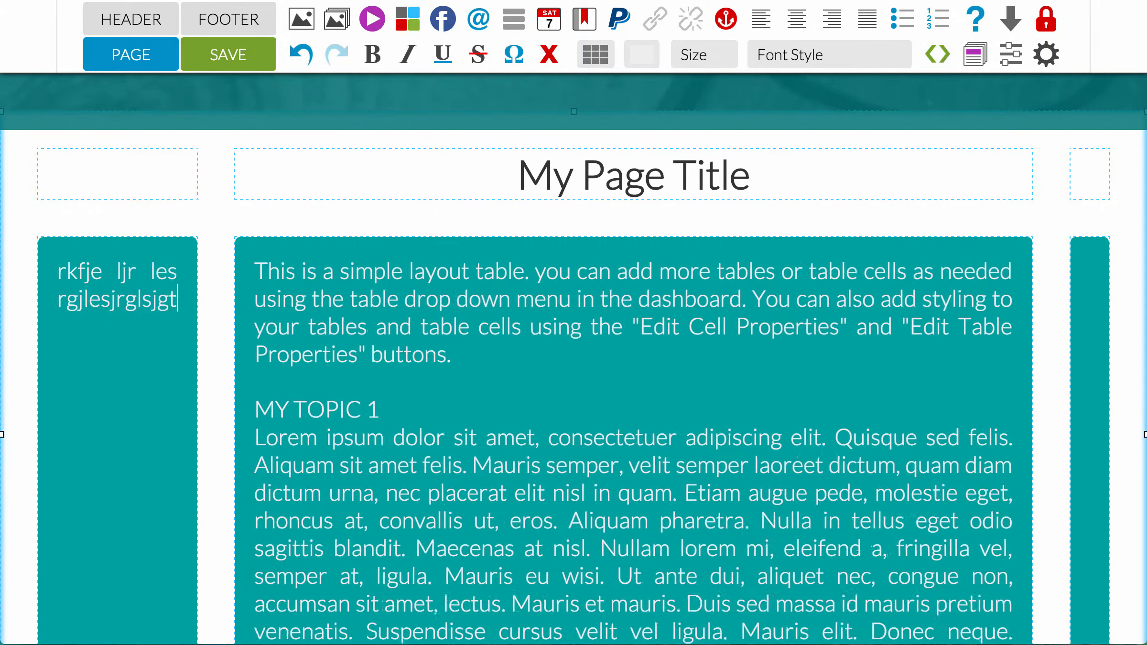
text(ojotgdlr gtldrj tjd)
click(1084, 287)
text(tghr h reyh ryhrtyhrt)
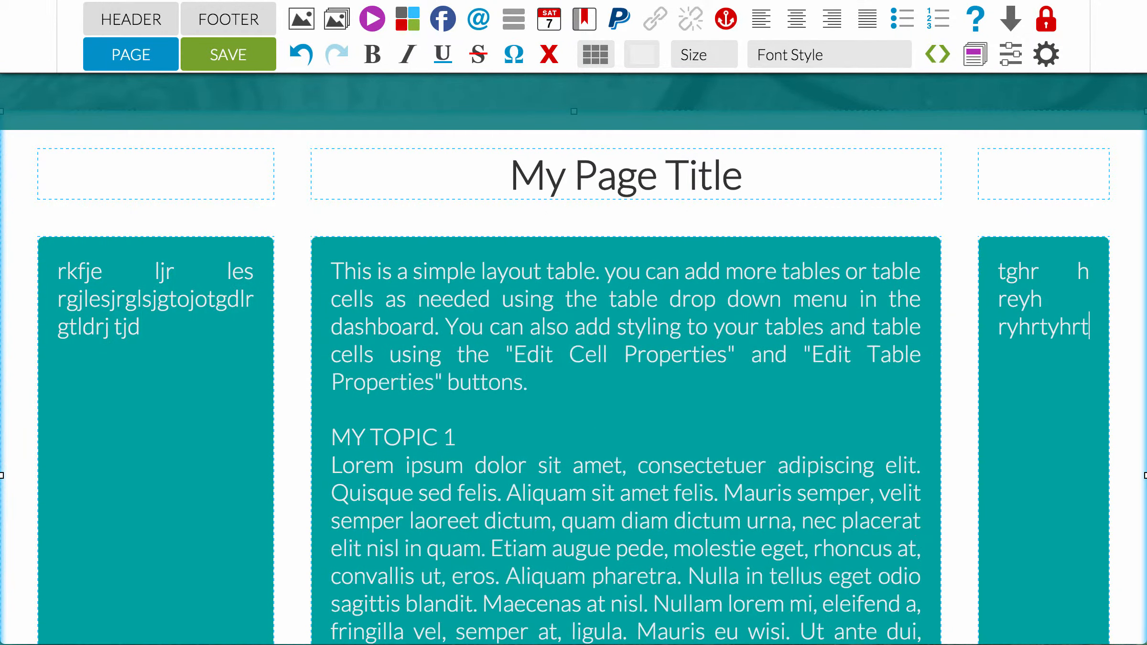
text(ujrtuj rtuj trujtr)
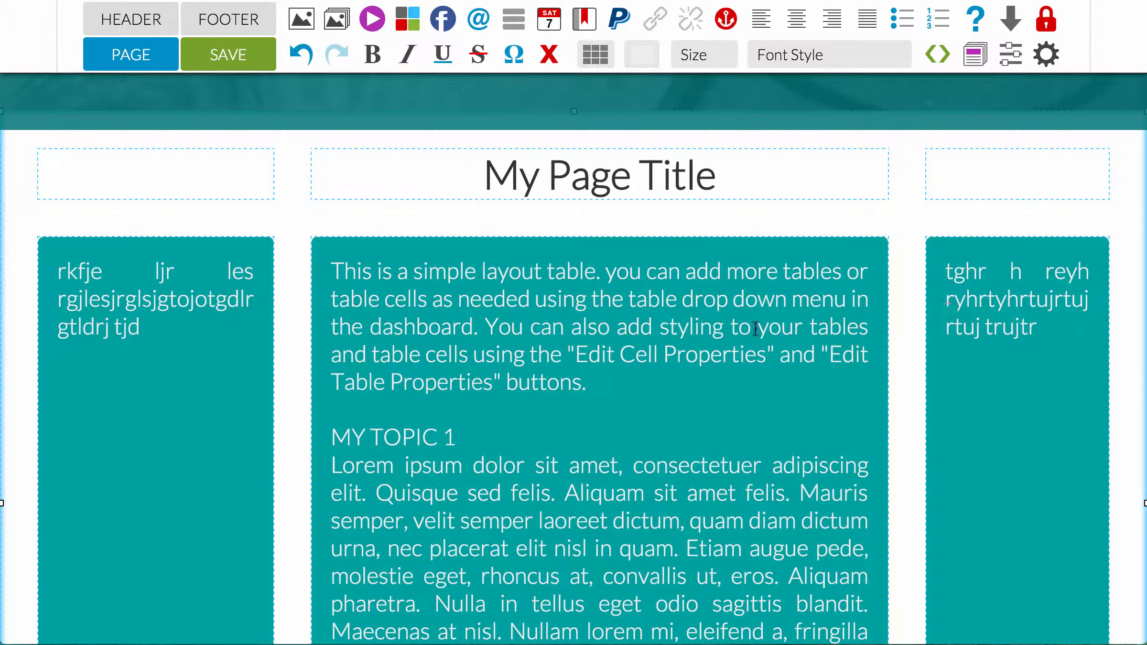
Set the vertical alignment of the teal cell left of MY TOPIC 1 to Middle and apply it
scroll(693, 332, down, 3)
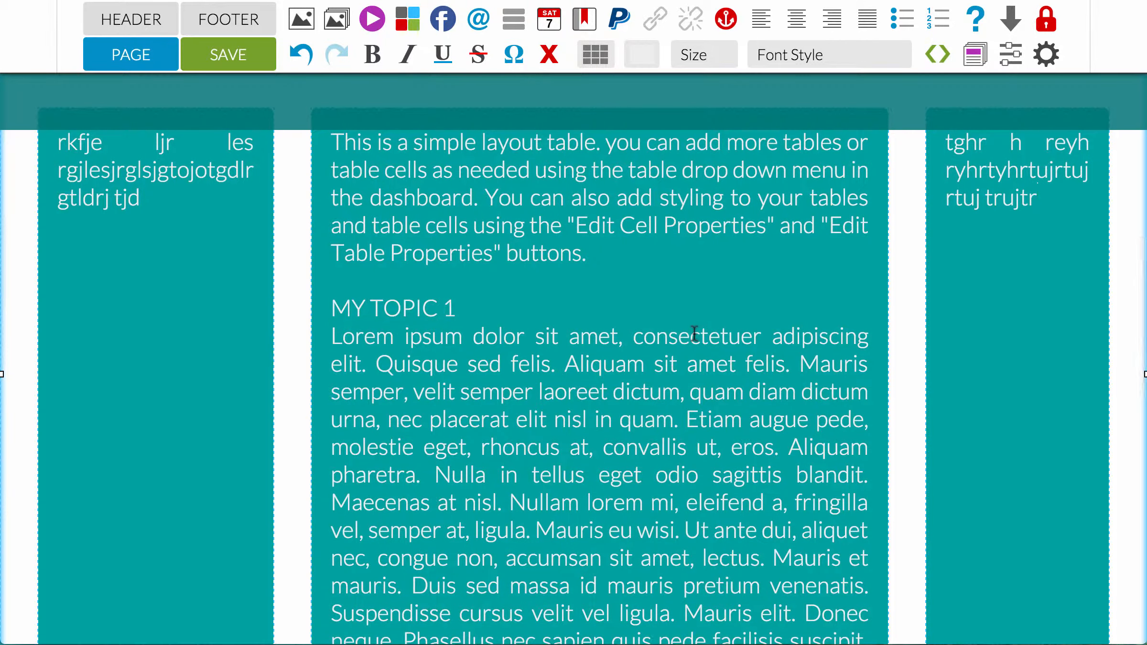
scroll(695, 334, up, 2)
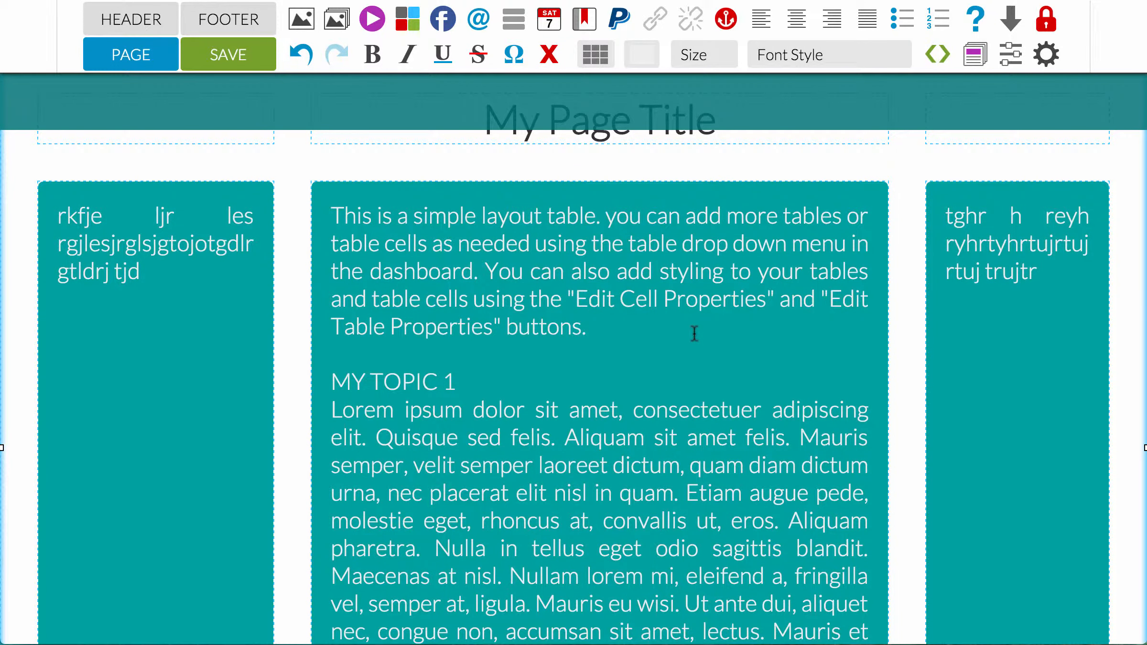
click(194, 273)
click(598, 58)
click(617, 86)
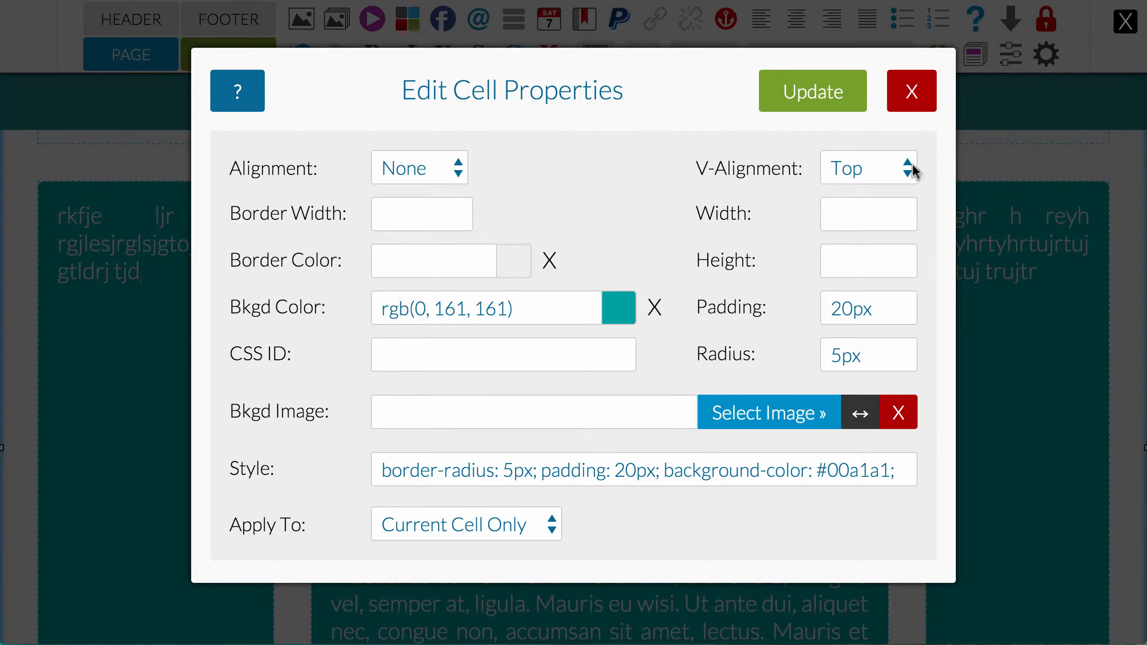
click(906, 168)
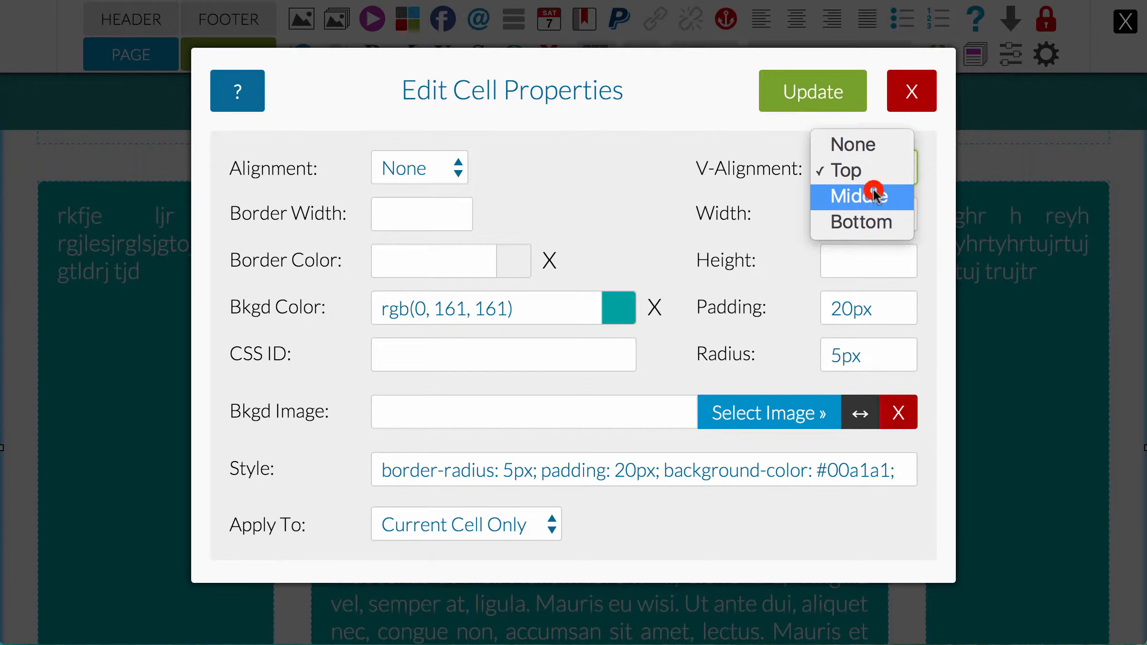
click(875, 194)
click(818, 98)
scroll(557, 317, down, 3)
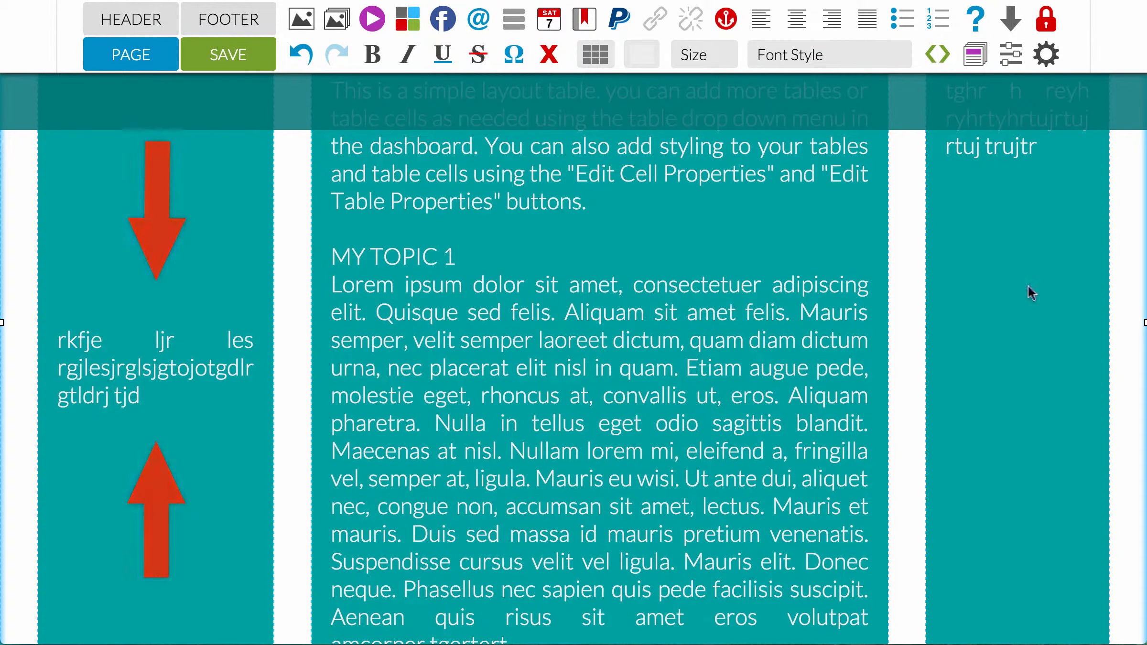
Set the vertical alignment of the teal cell right of MY TOPIC 1 to Bottom and apply it
click(1082, 233)
mouse_move(597, 57)
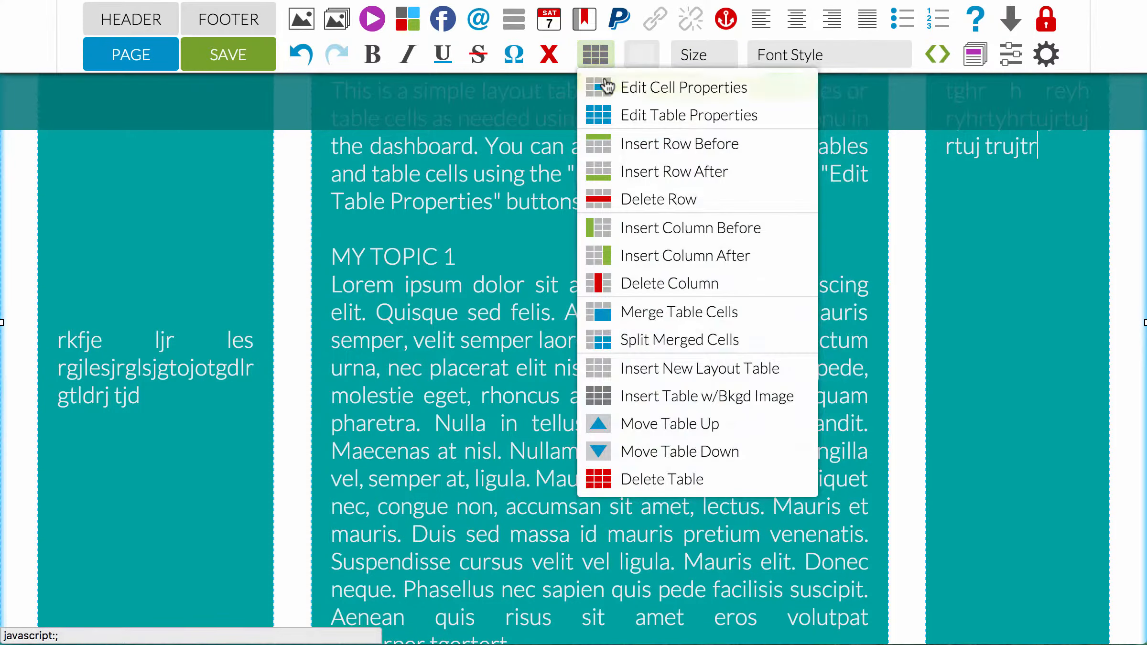
click(606, 79)
click(878, 160)
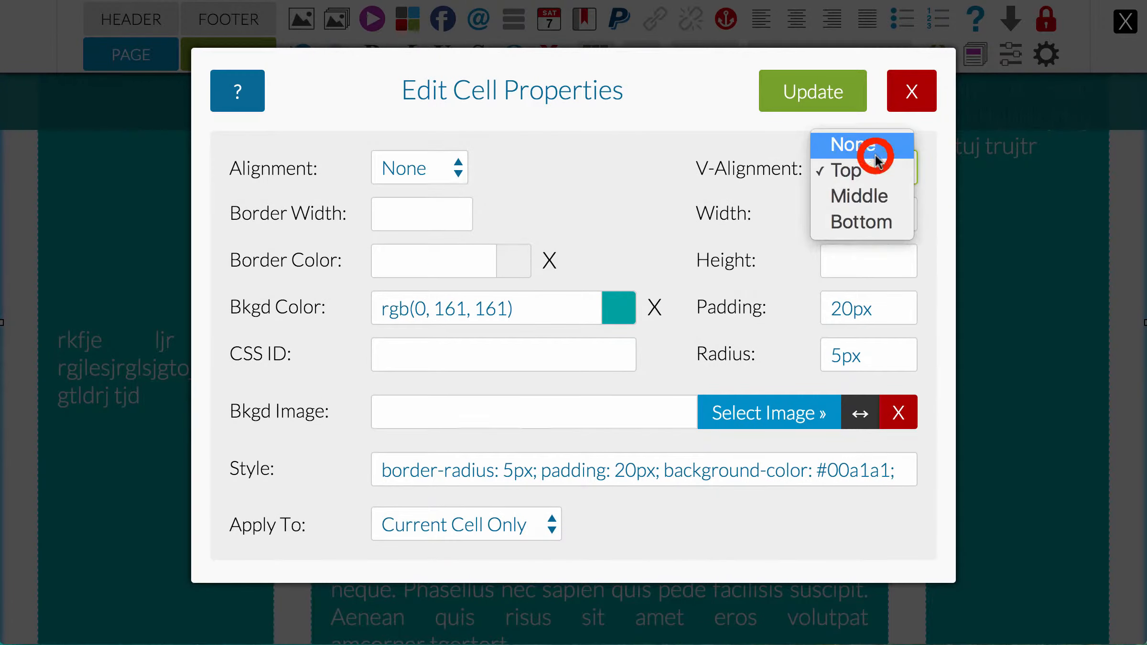
click(874, 221)
click(819, 93)
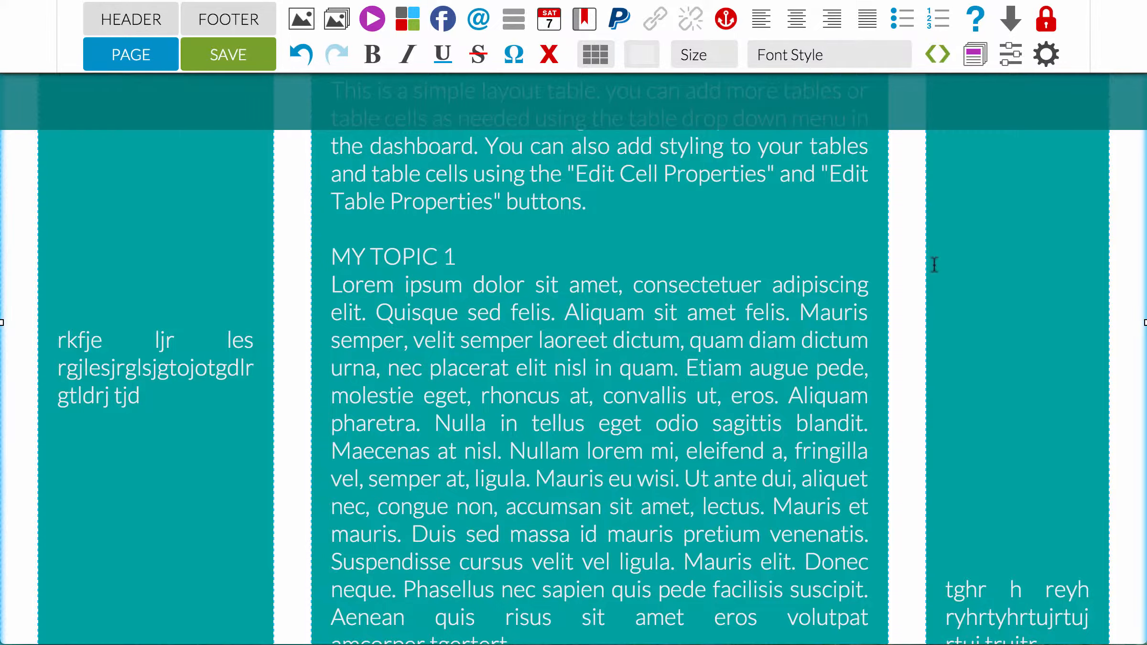
scroll(935, 266, down, 3)
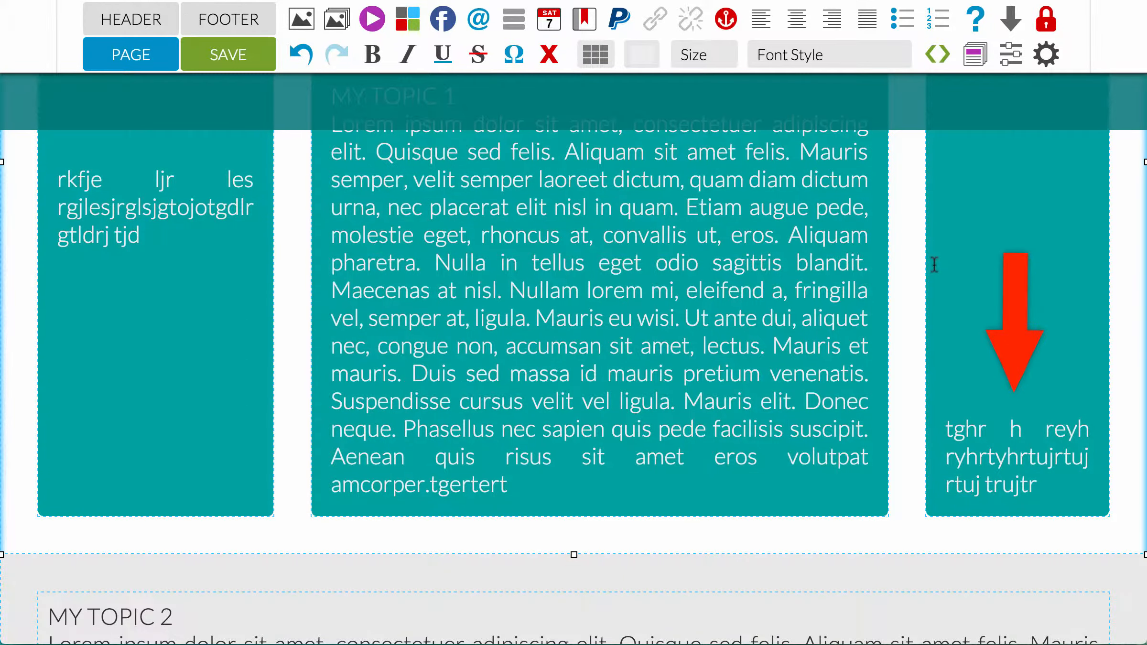
Append "ter e owjrokwejorjoewjtojewojtojegotj" to the text in the teal cell left of MY TOPIC 1
scroll(934, 266, up, 5)
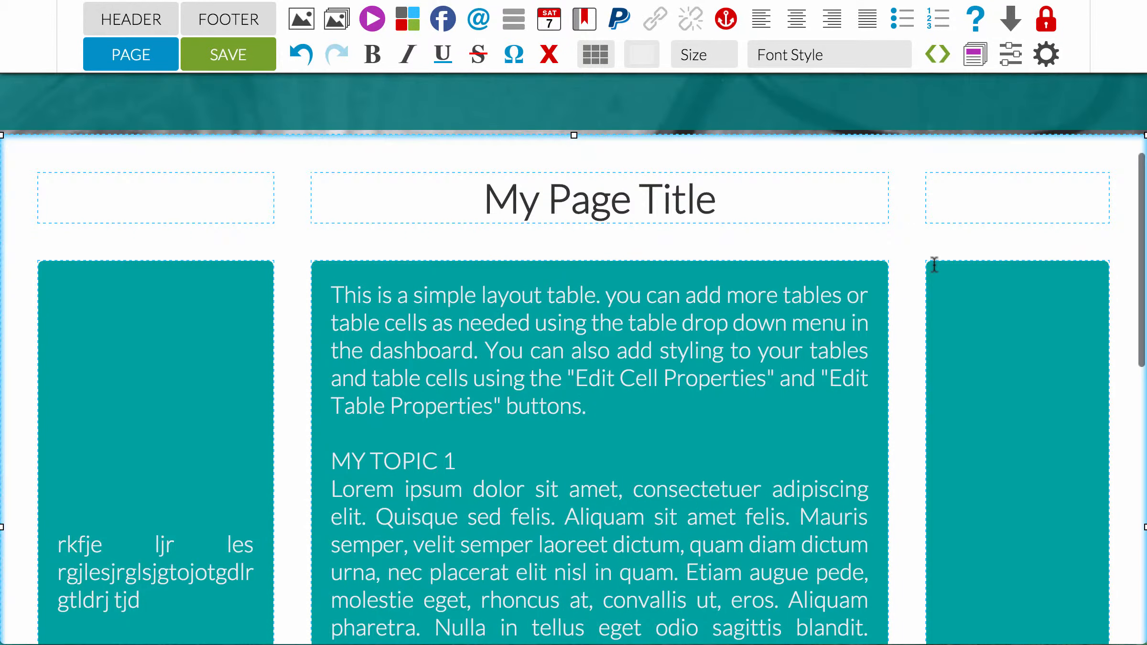
click(188, 522)
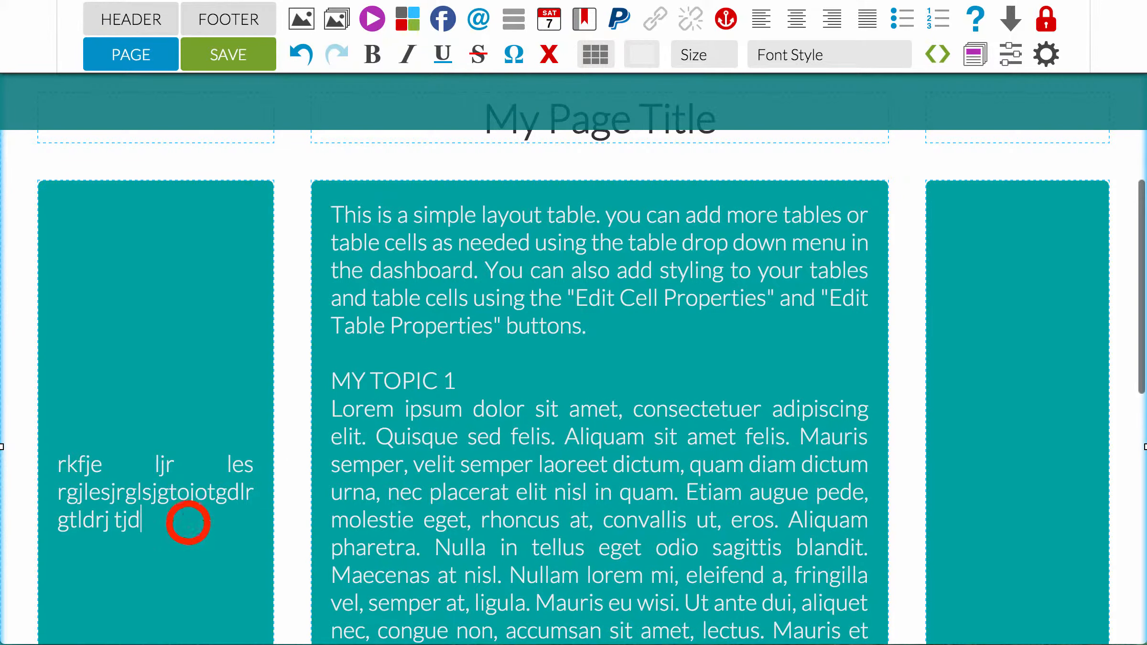
text(ter e owjrokwejorjoewjtojewojtojegotj)
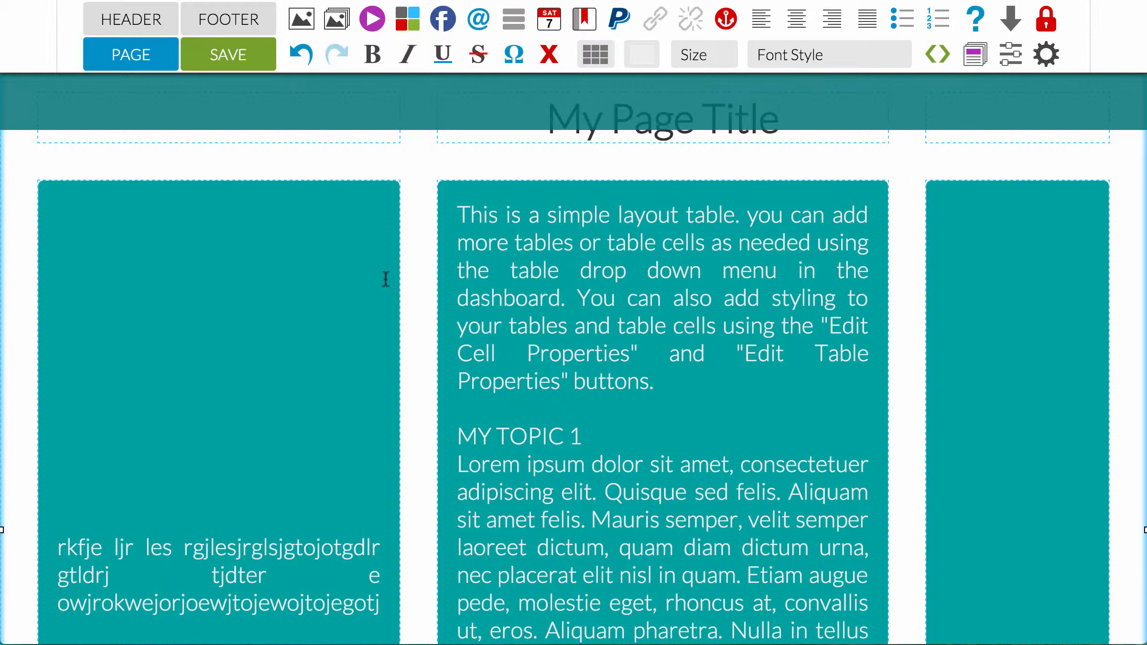
Give all cells in the MY TOPIC 1 table the left cell's properties with width 33% and vertical alignment Top
click(353, 244)
mouse_move(614, 50)
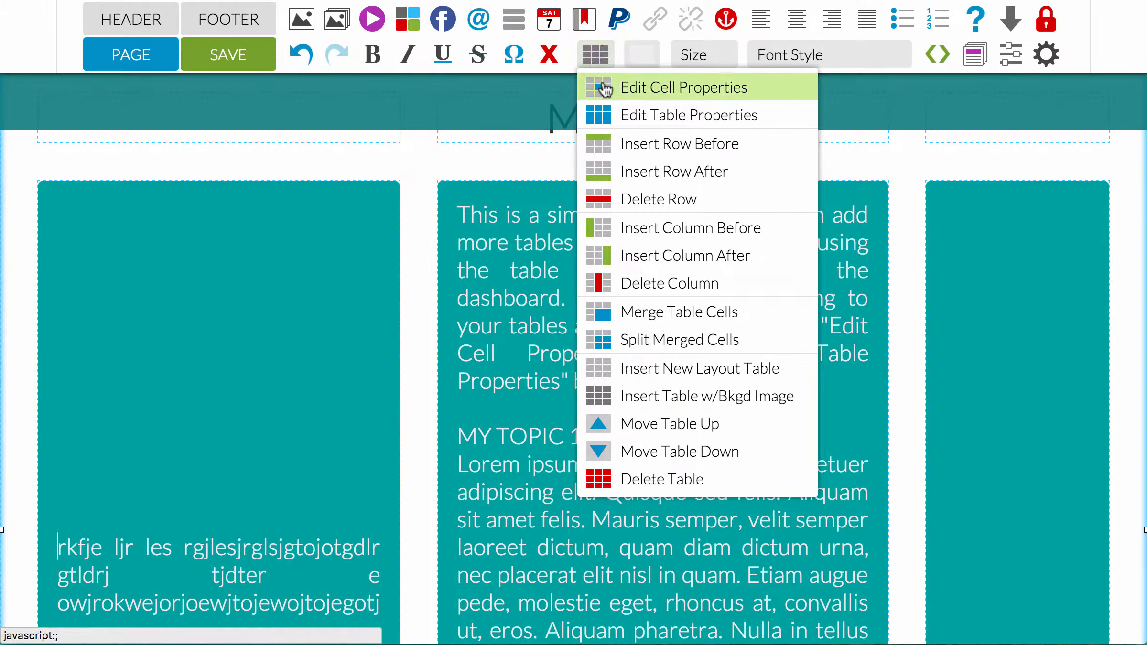
click(600, 87)
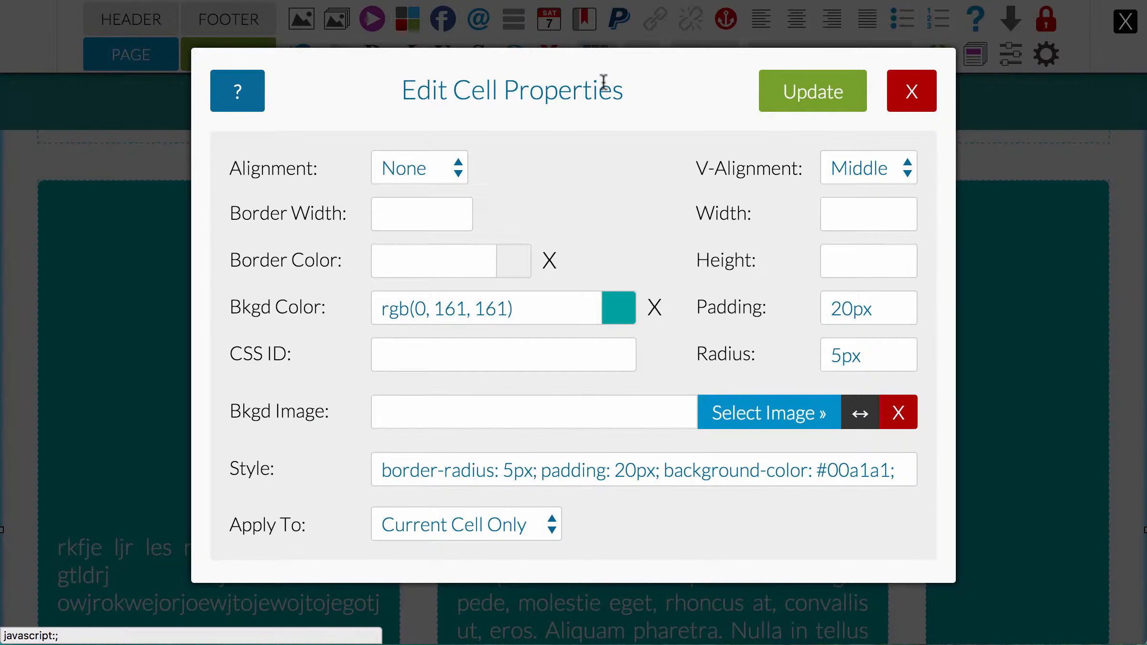
click(889, 216)
text(33%)
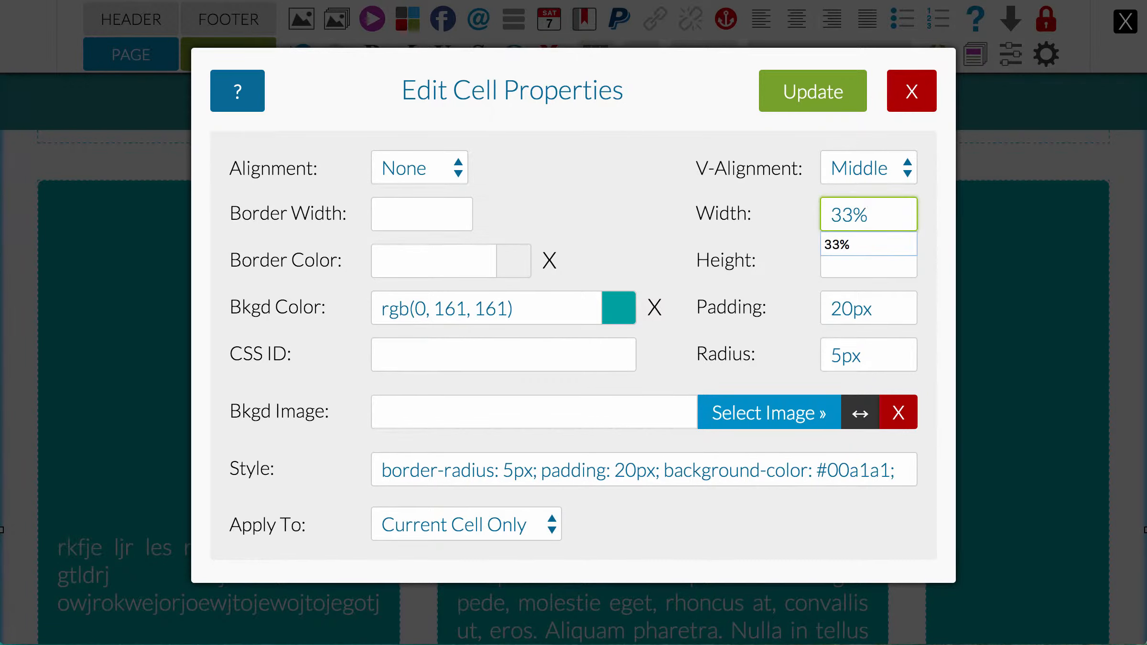
click(773, 220)
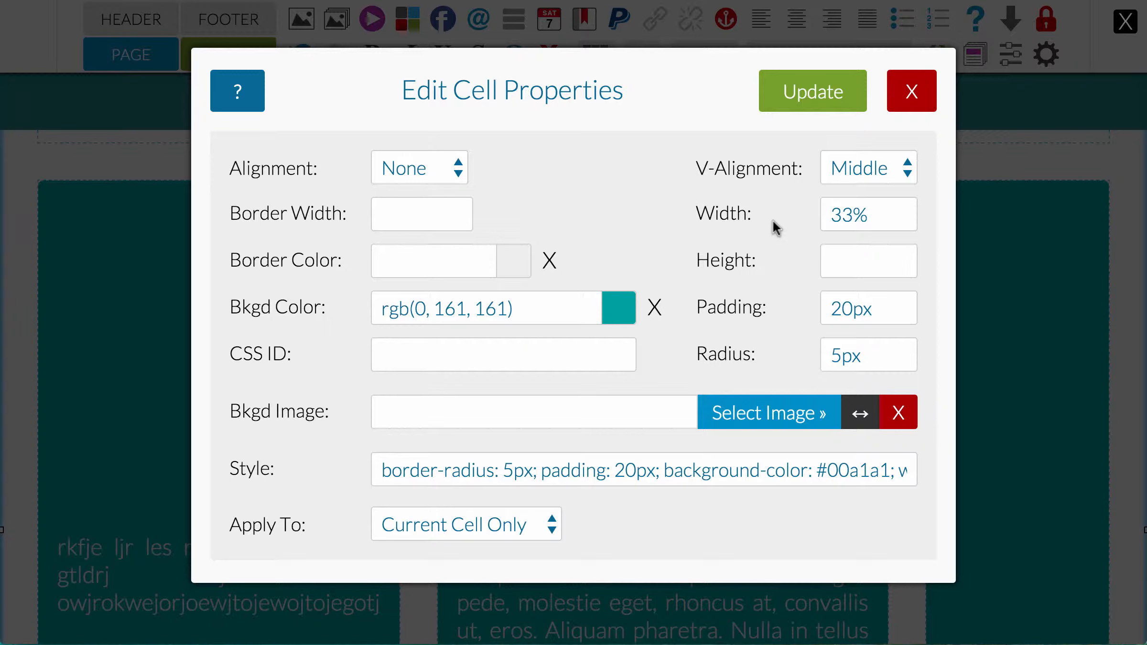
drag(860, 170, 856, 146)
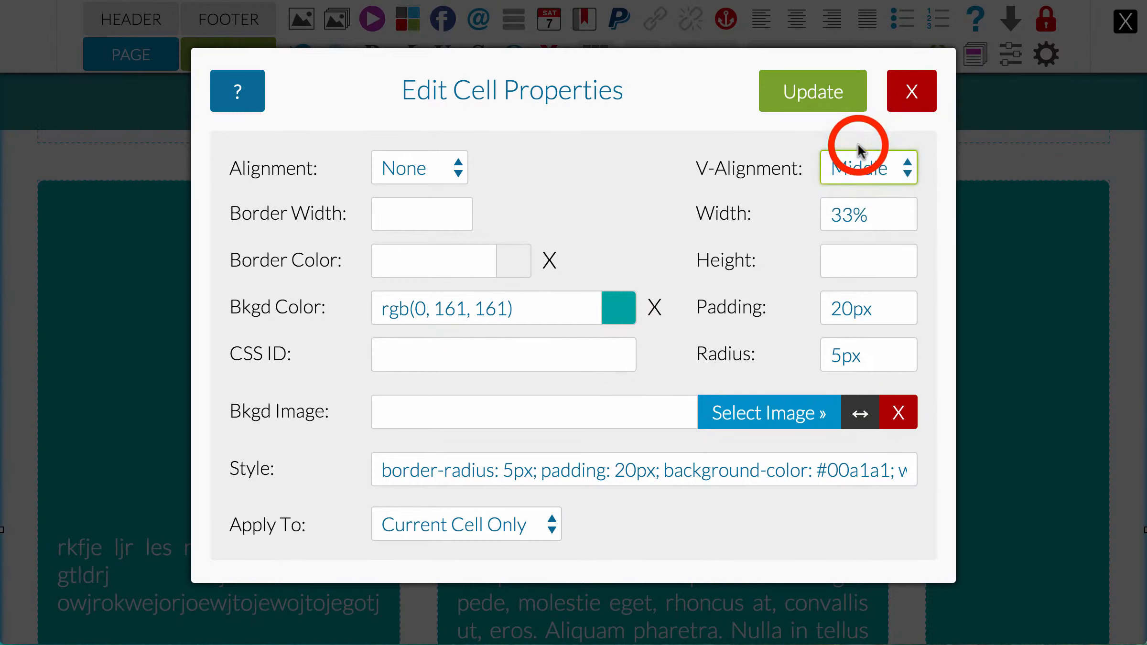
click(545, 531)
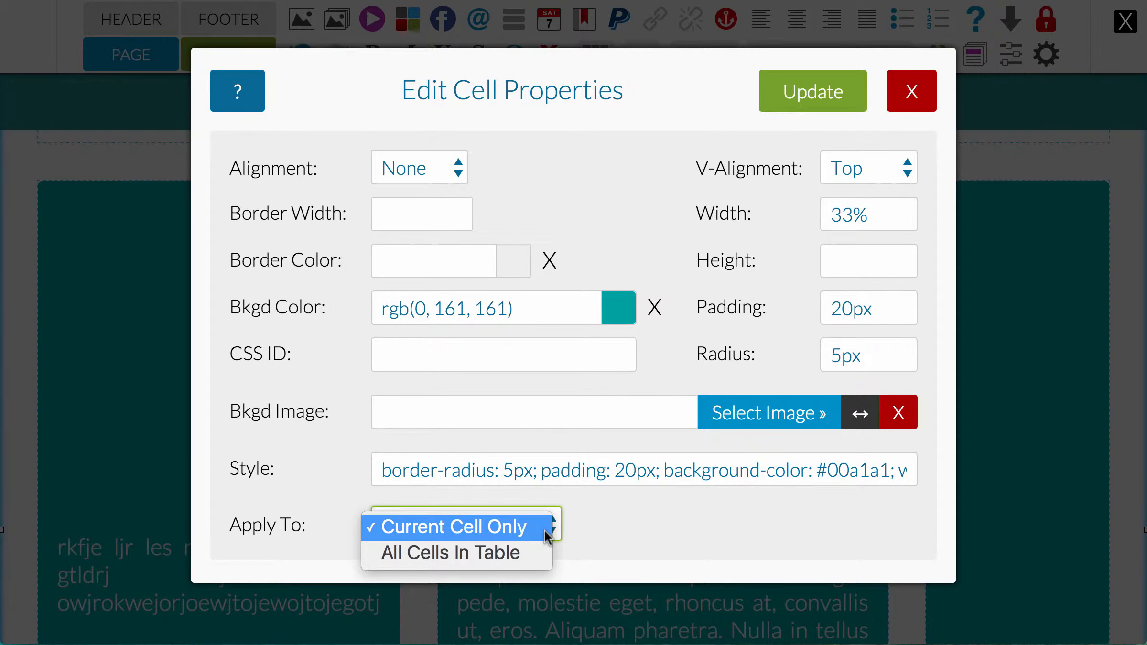
click(525, 551)
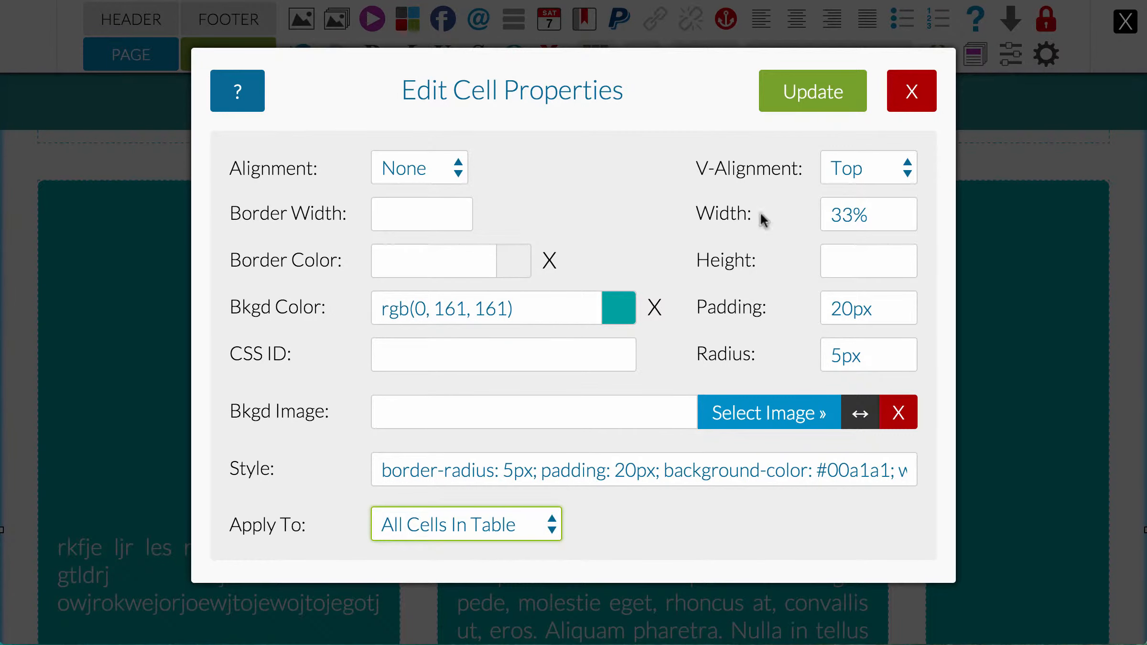
click(794, 92)
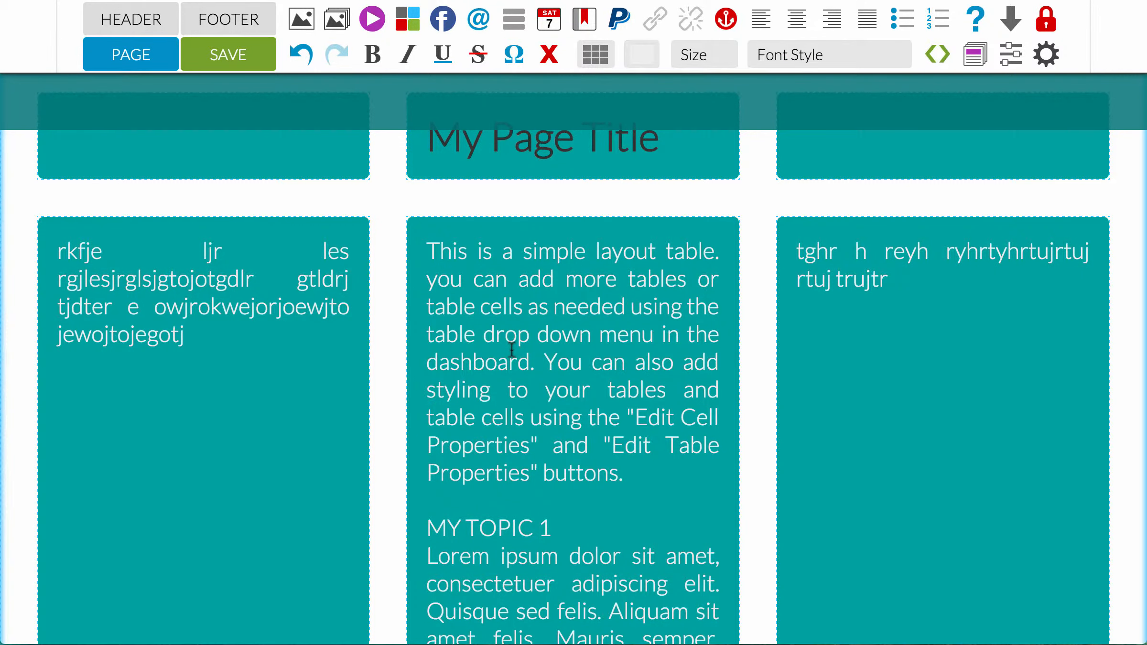
Merge the three cells of the My Page Title row into one cell
scroll(512, 346, up, 3)
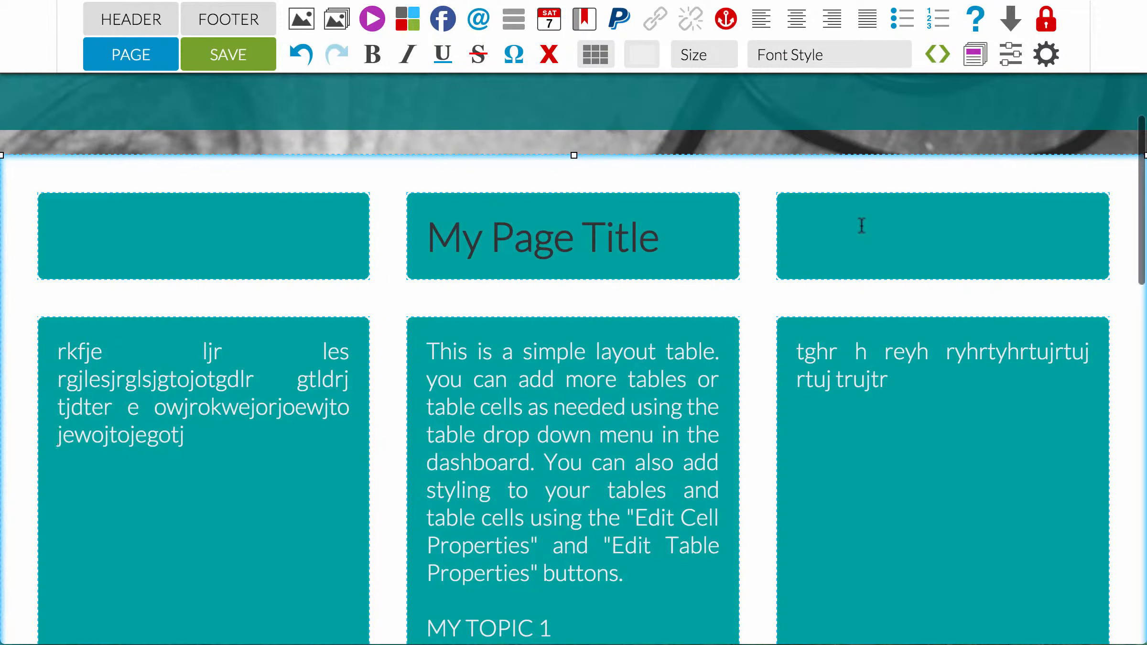
drag(899, 225, 310, 226)
click(595, 54)
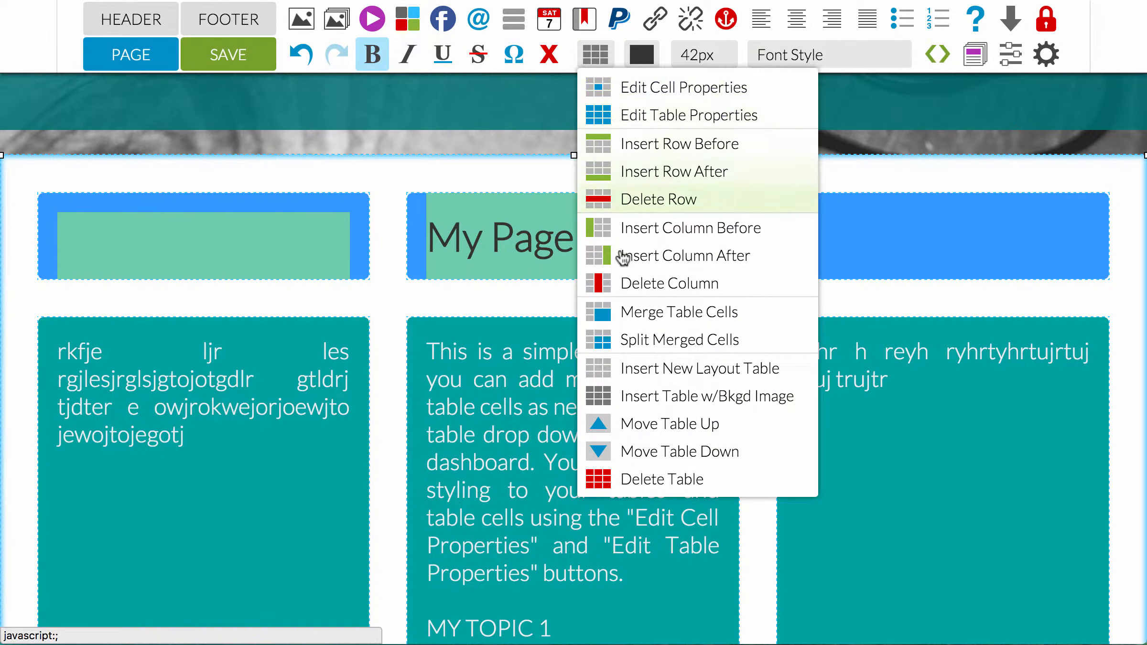
click(629, 321)
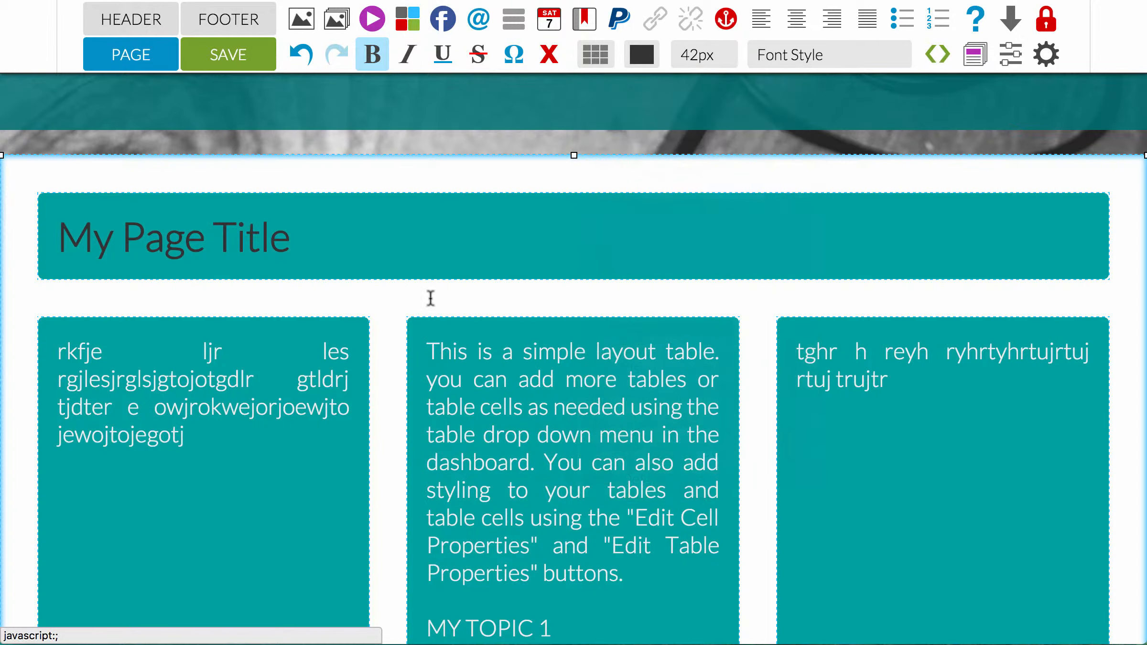
Center the My Page Title heading in its merged cell
click(213, 236)
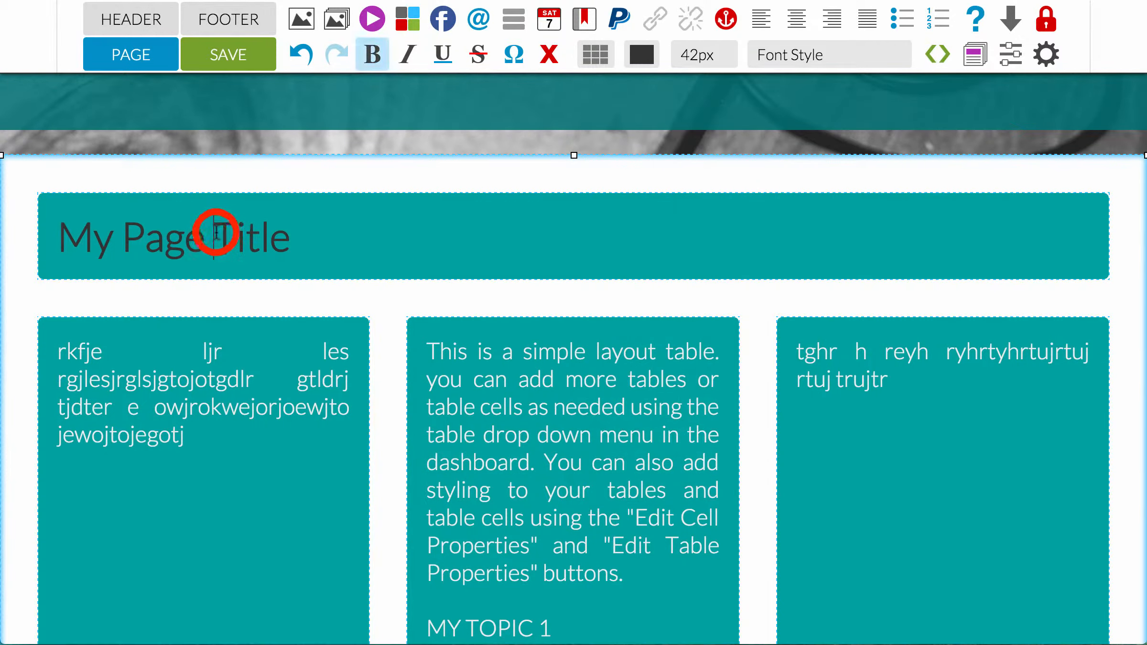
click(792, 20)
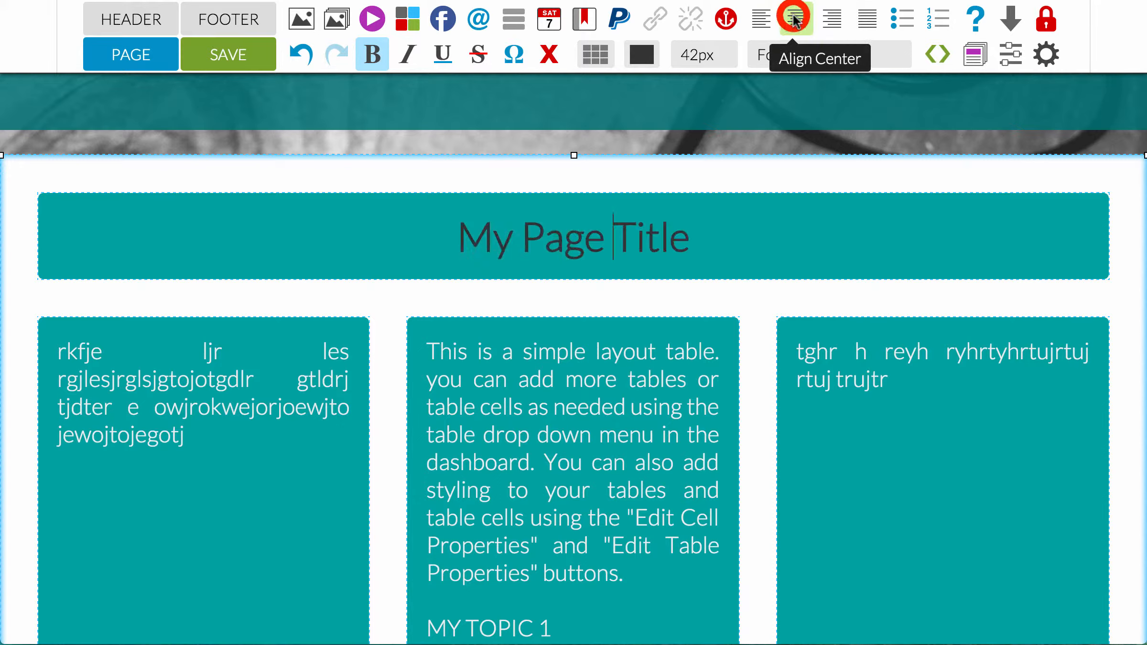
click(621, 54)
click(597, 56)
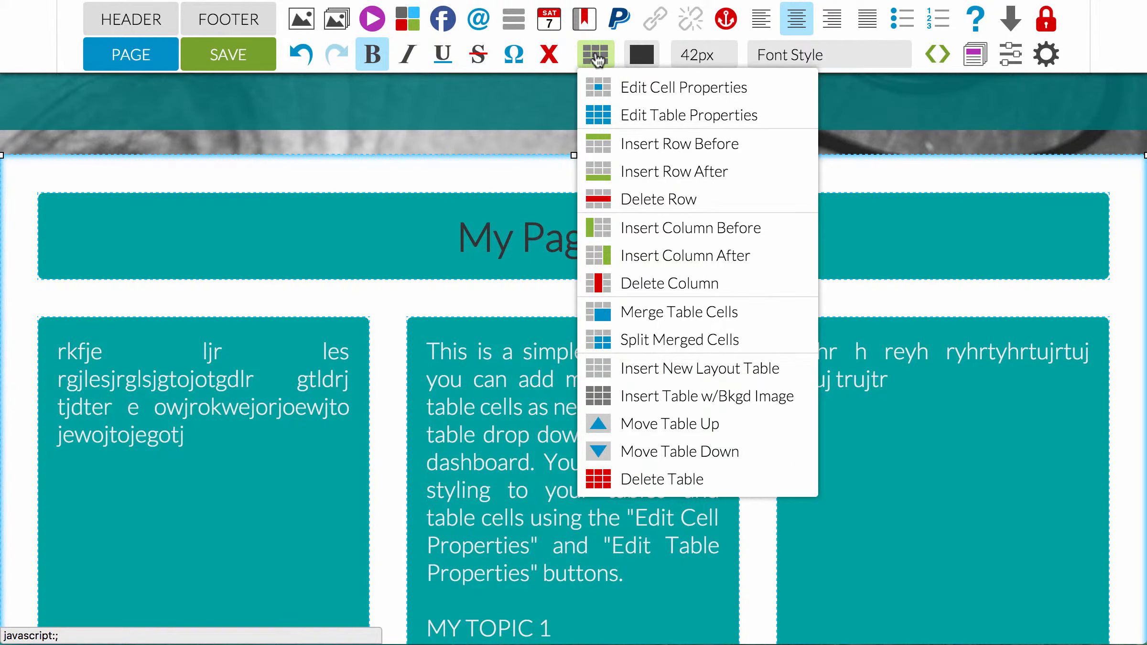
Give the MY TOPIC 2 table the 1400 x 550 earphones background image at 100% size, without a background color, and apply it
scroll(395, 264, down, 6)
scroll(396, 262, down, 18)
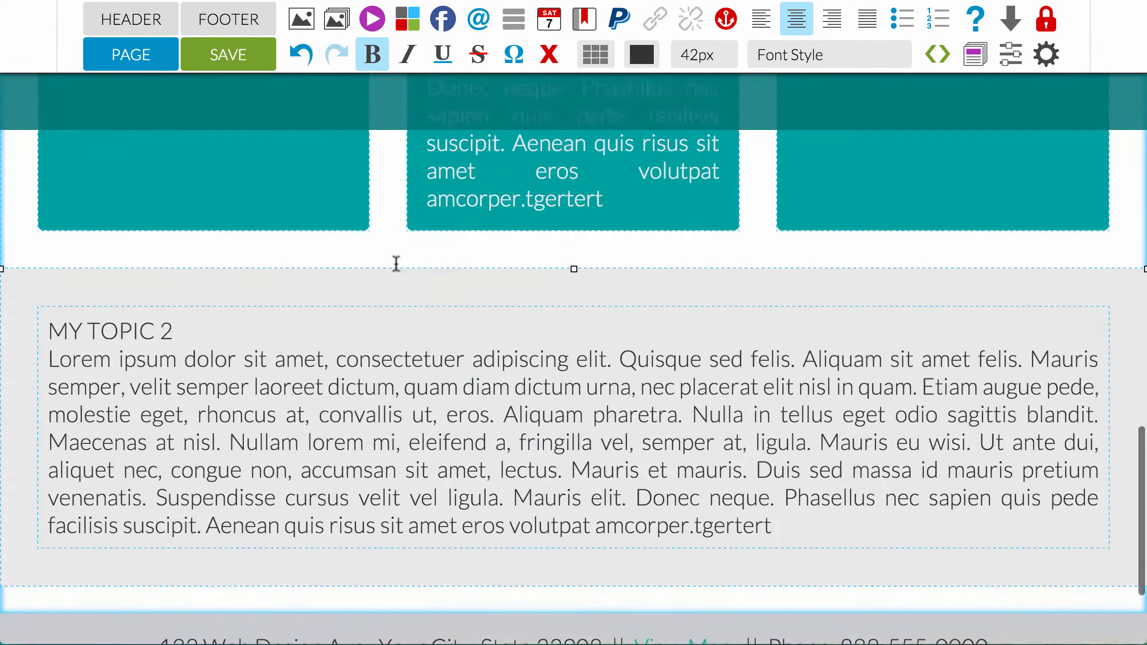
click(377, 293)
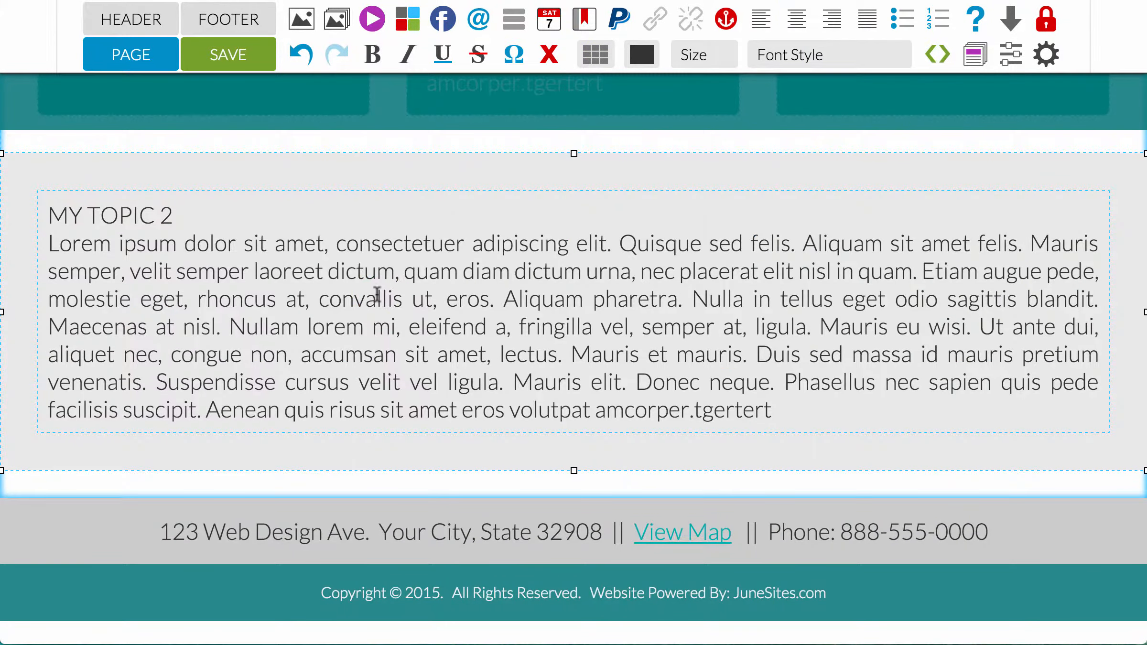
mouse_move(597, 54)
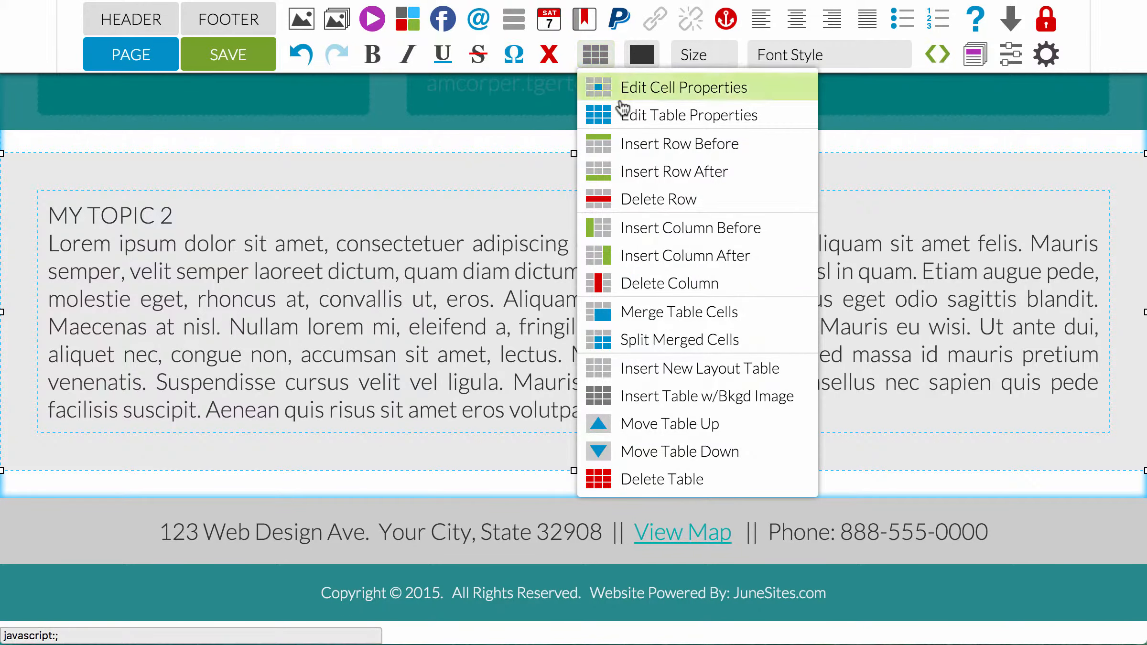
click(609, 115)
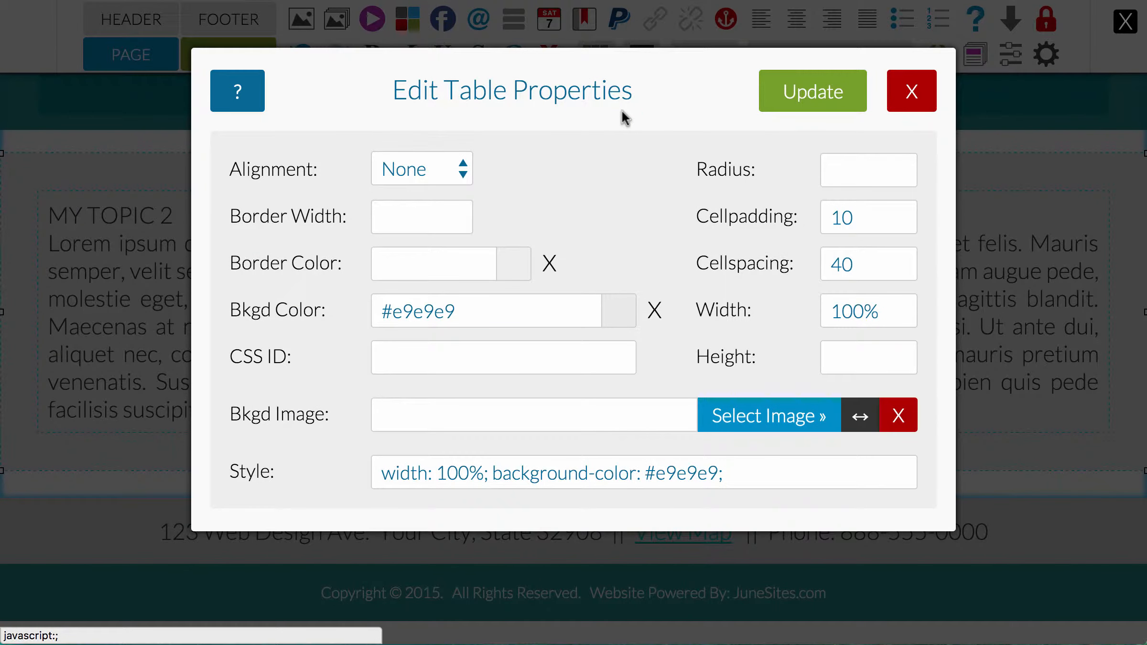
click(764, 416)
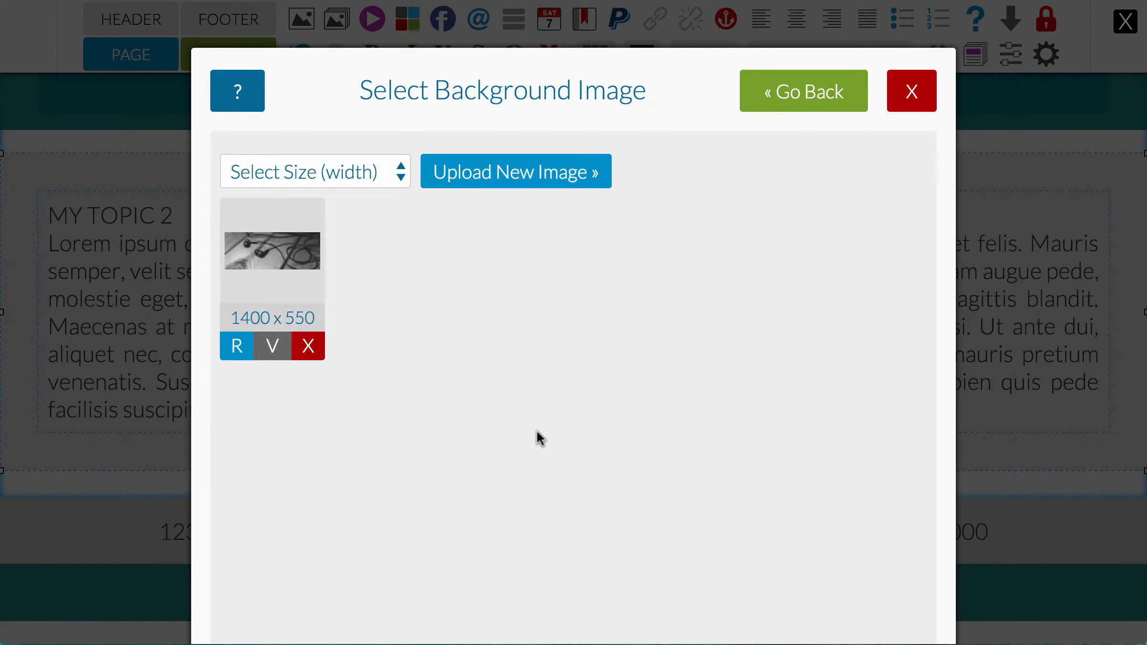
click(279, 254)
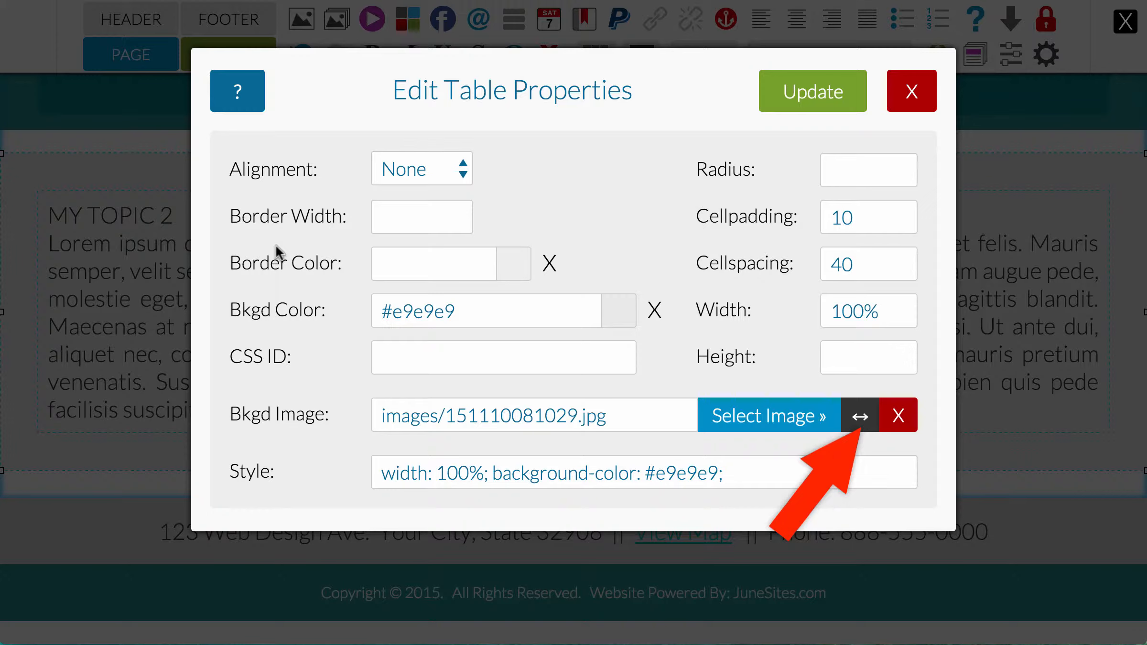
click(861, 417)
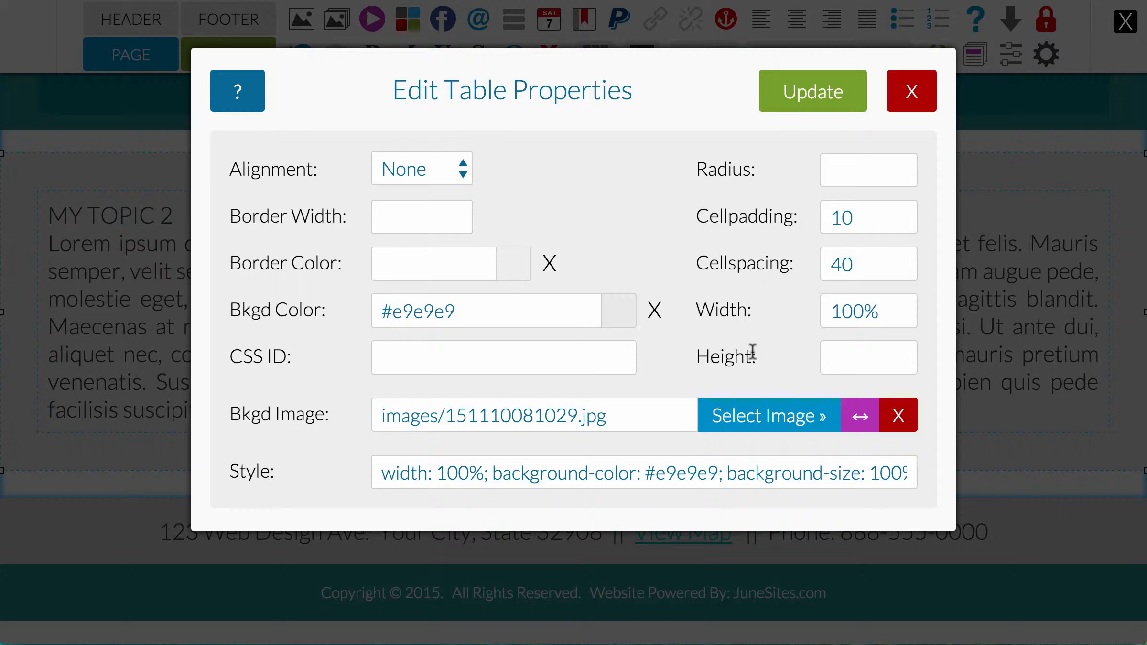
click(655, 311)
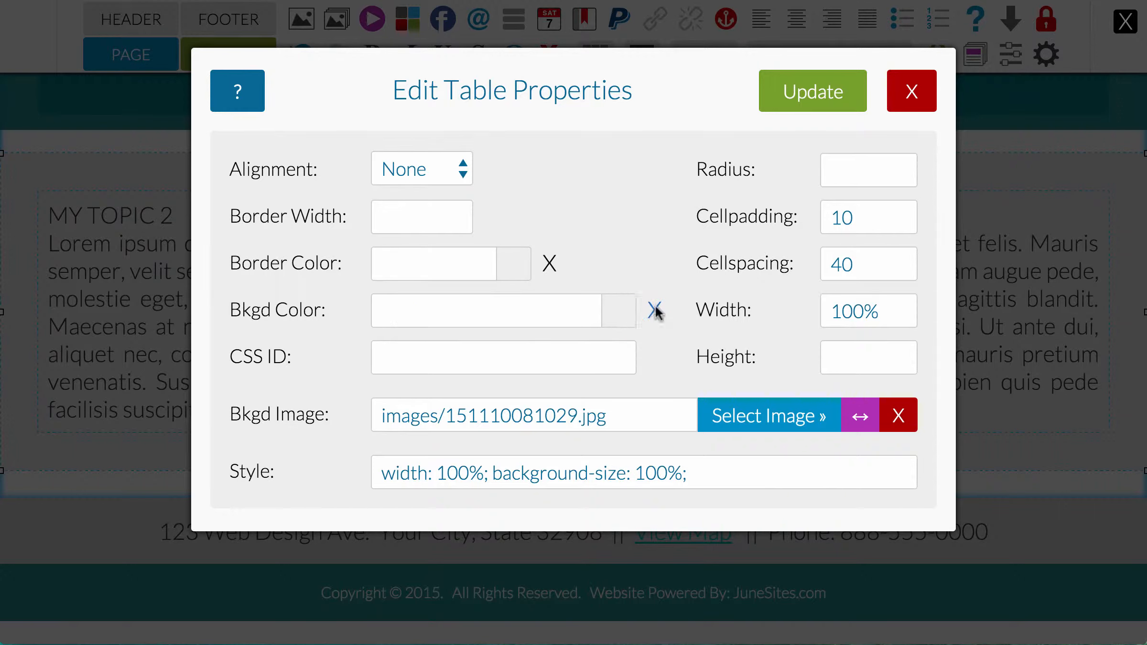
click(814, 95)
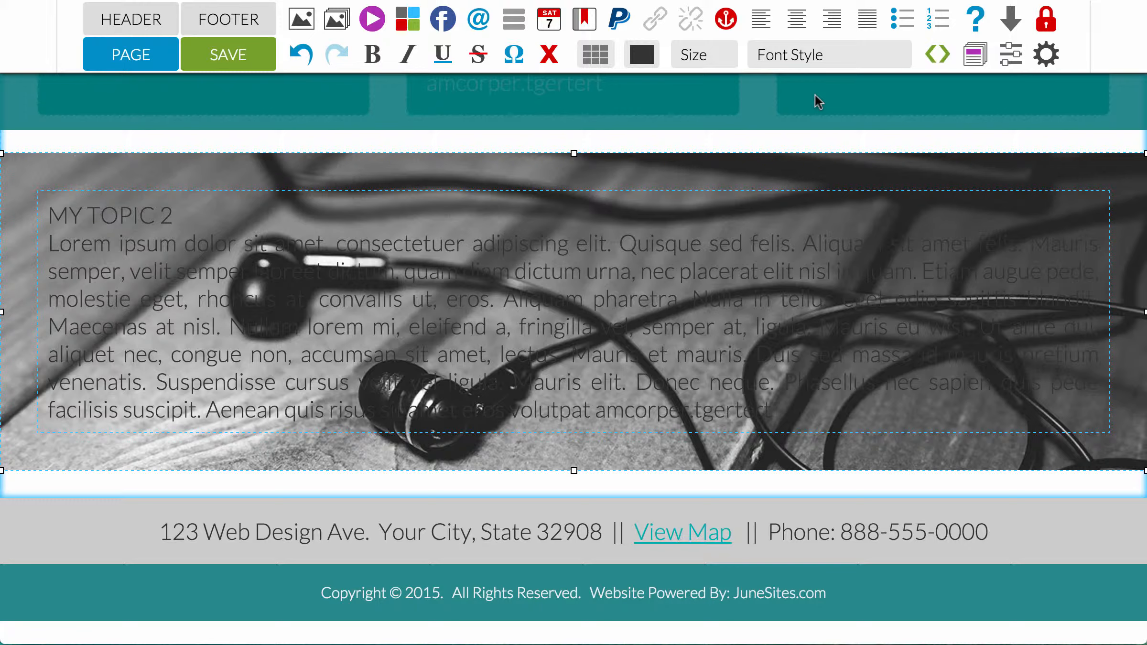
Give the MY TOPIC 2 cell the translucent white background color rgba(255, 255, 255, 0.85)
click(443, 271)
click(596, 54)
click(607, 86)
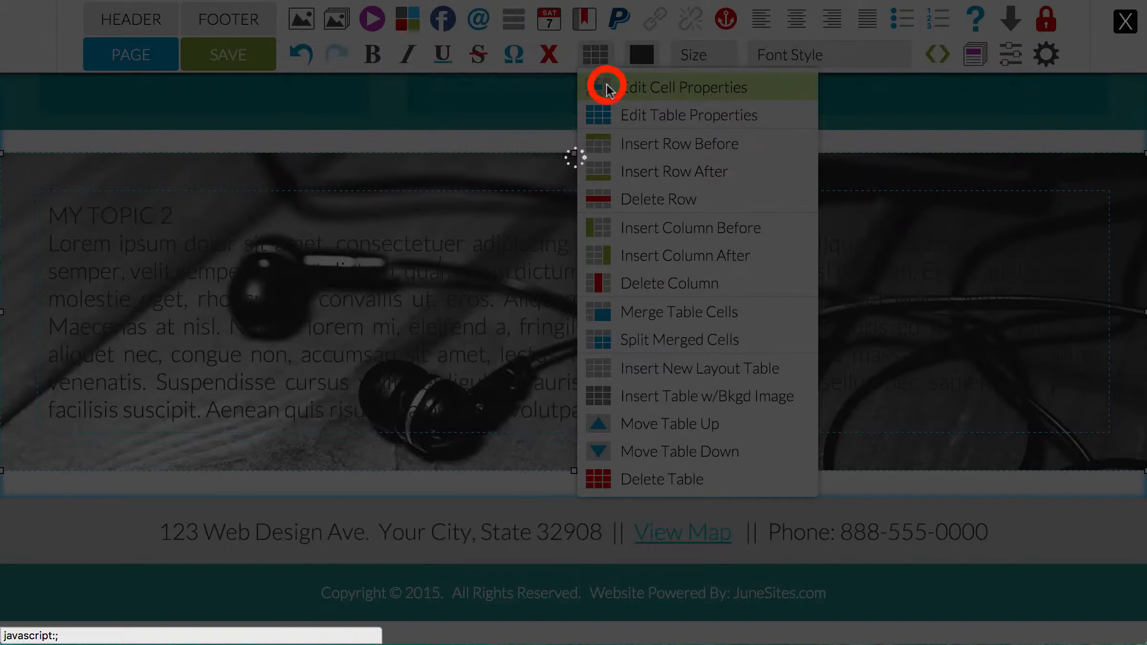
click(623, 305)
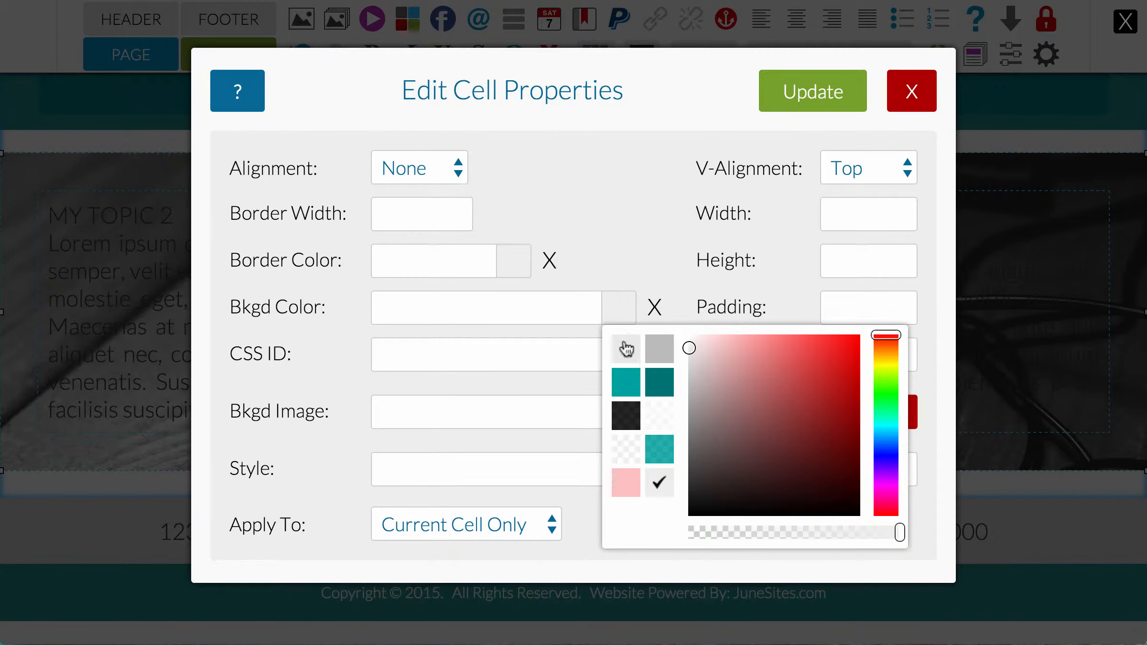
click(659, 414)
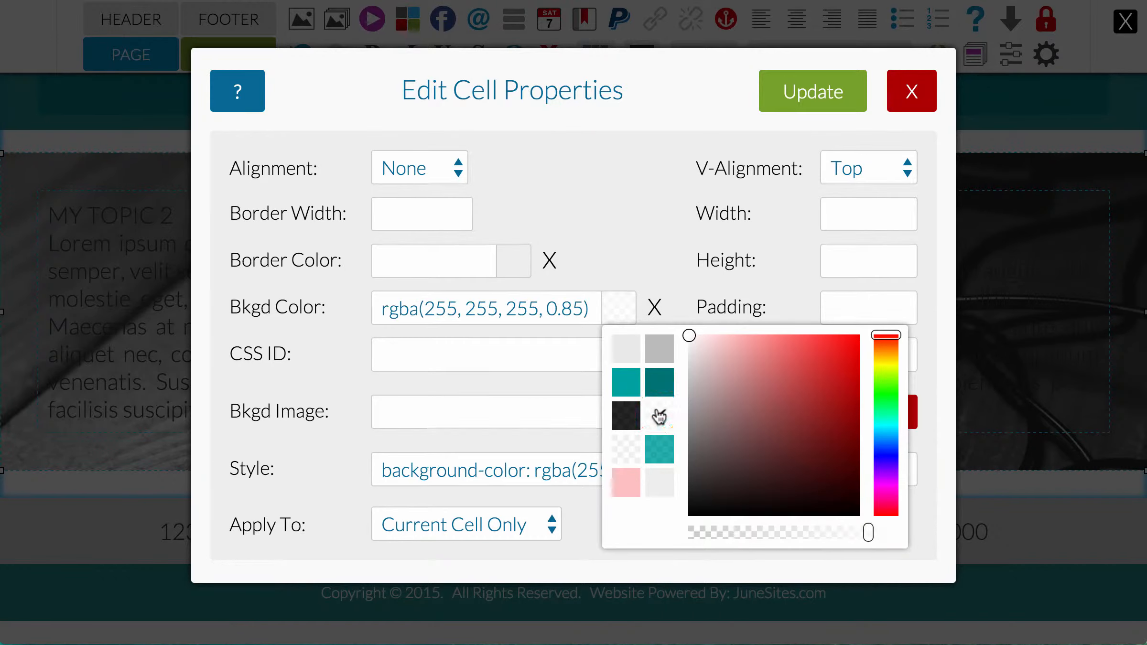
Set the MY TOPIC 2 cell's padding to 20px and its radius to 5px, and apply the cell properties
click(860, 309)
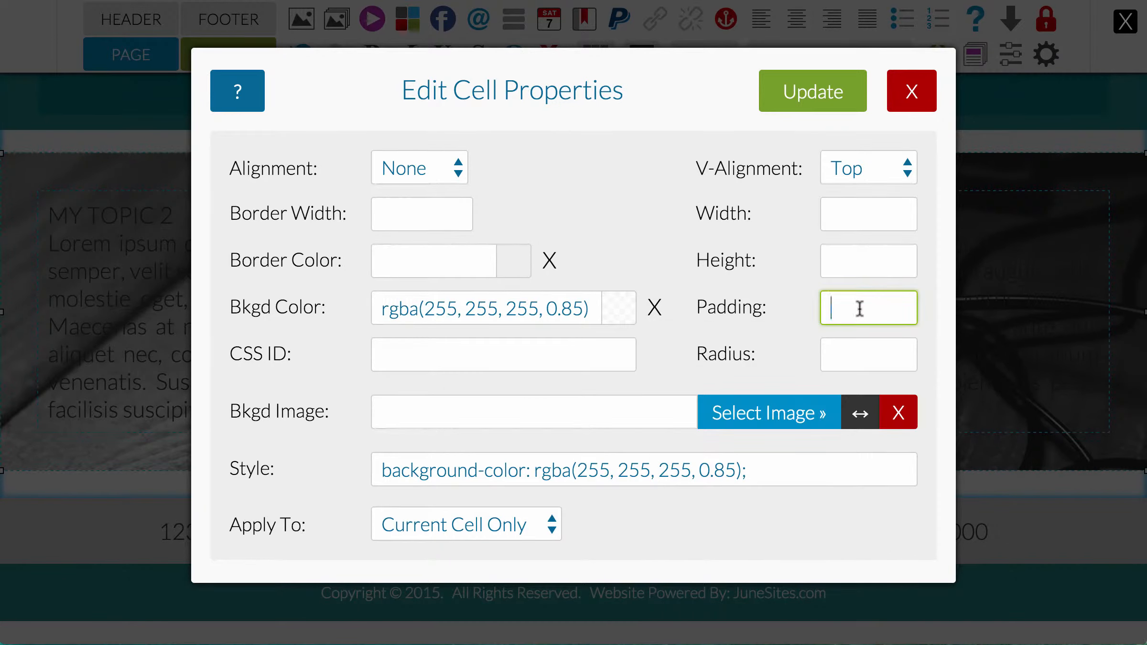
text(20px)
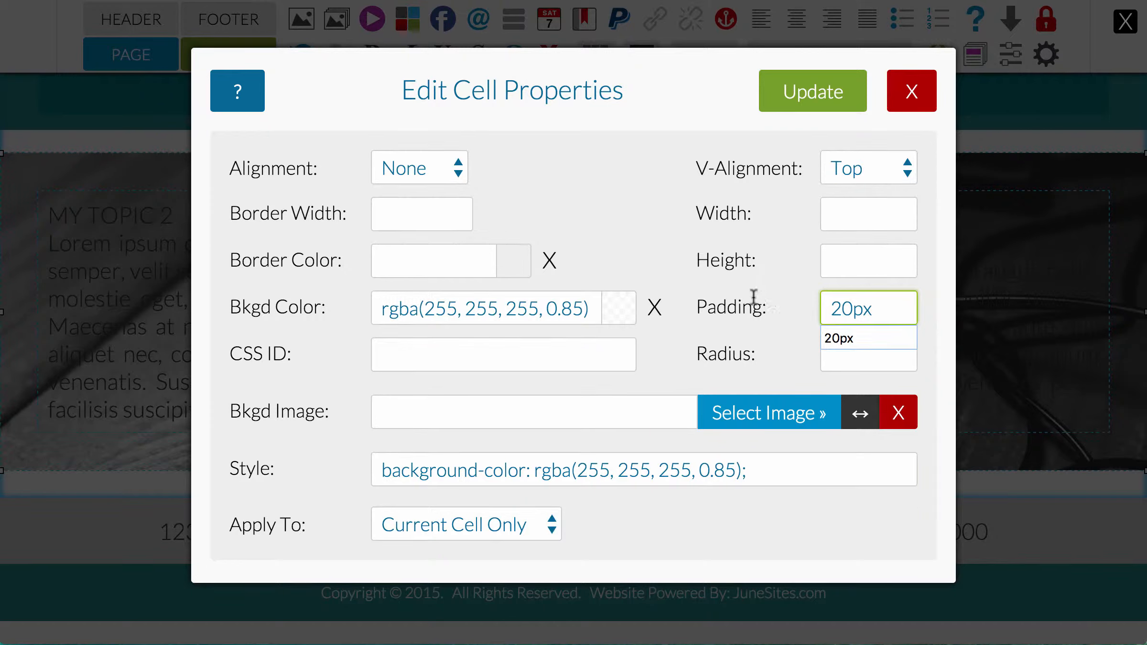
click(753, 296)
click(846, 352)
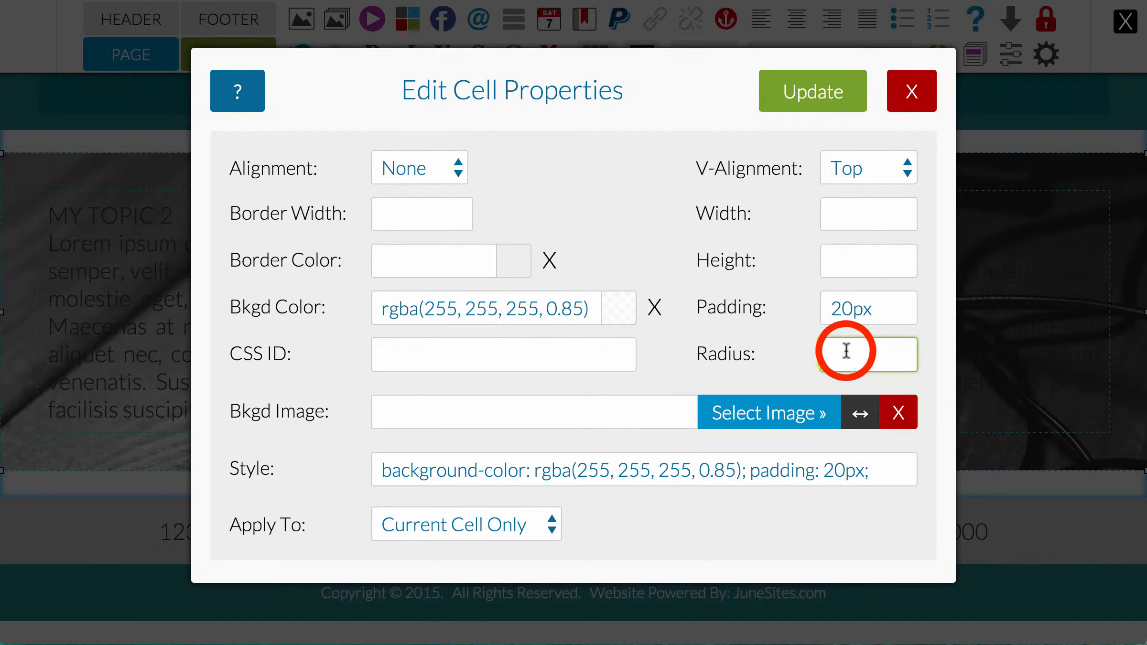
text(5px)
click(704, 349)
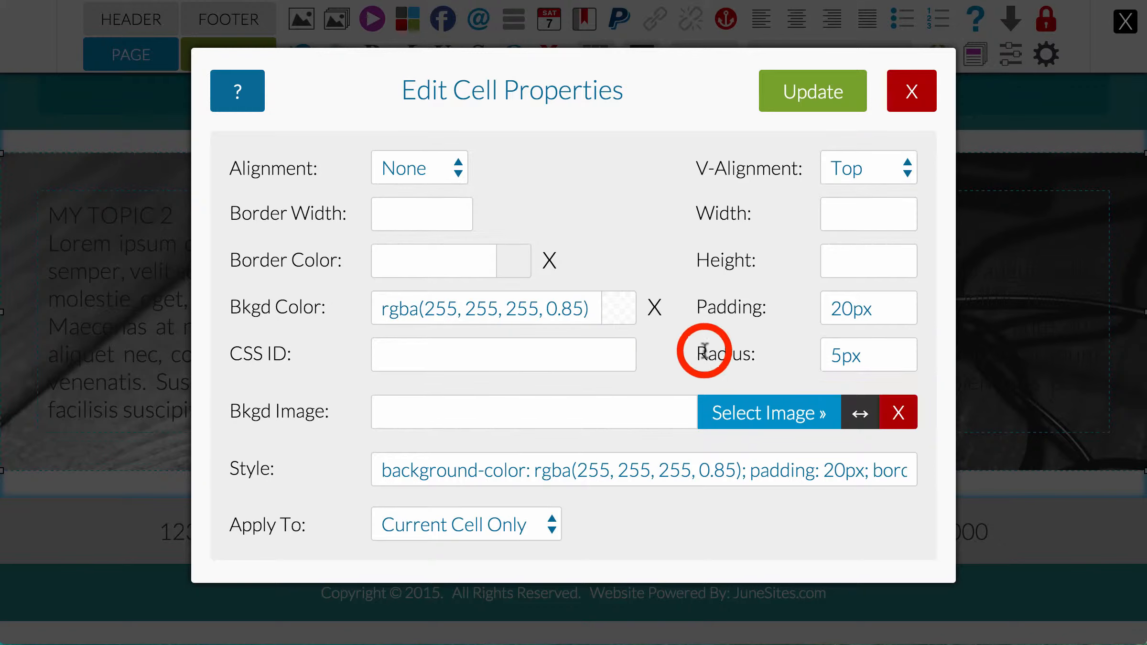
click(797, 92)
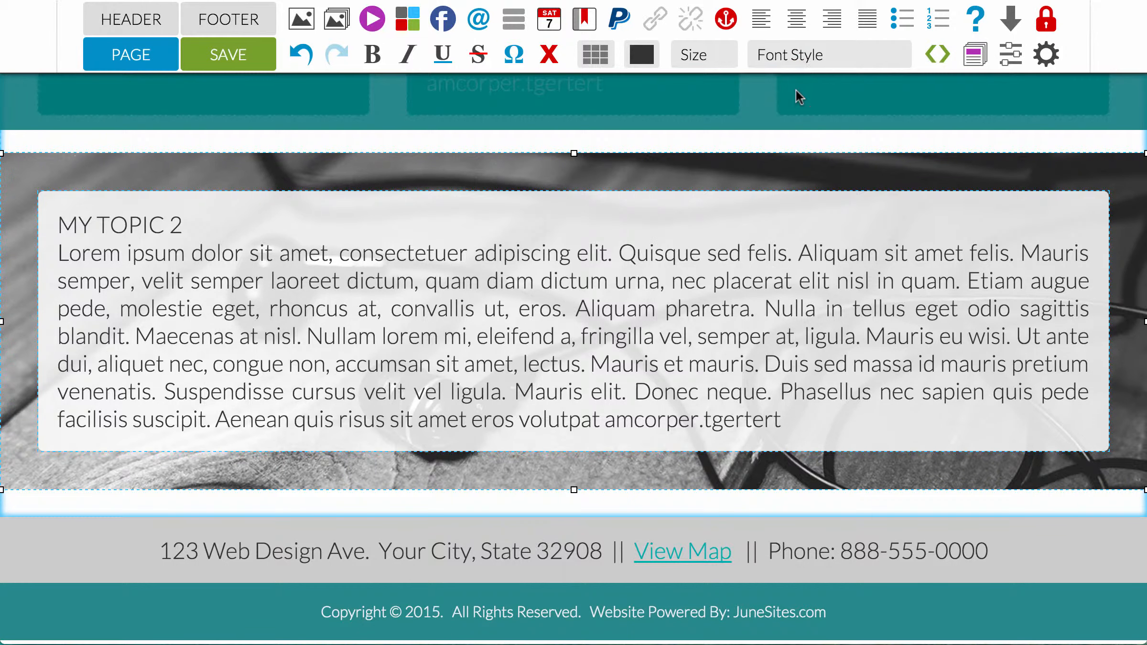
Preview the page outside edit mode and add the lines tgbdf, tgdf and yhdfy below the MY TOPIC 2 text
click(102, 52)
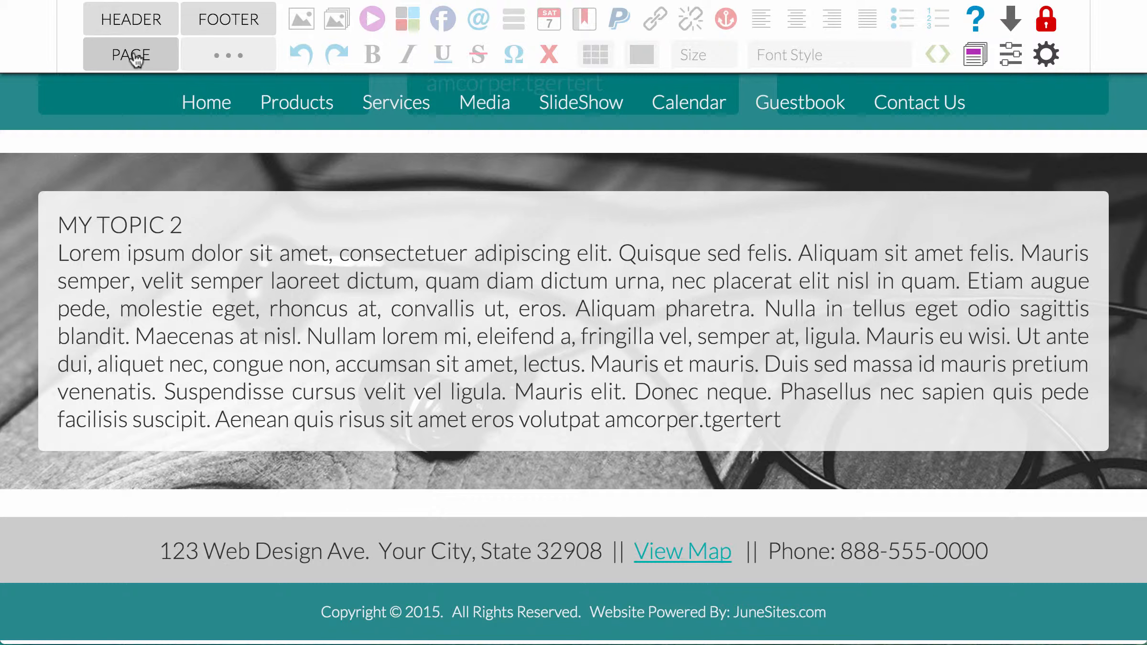
click(132, 54)
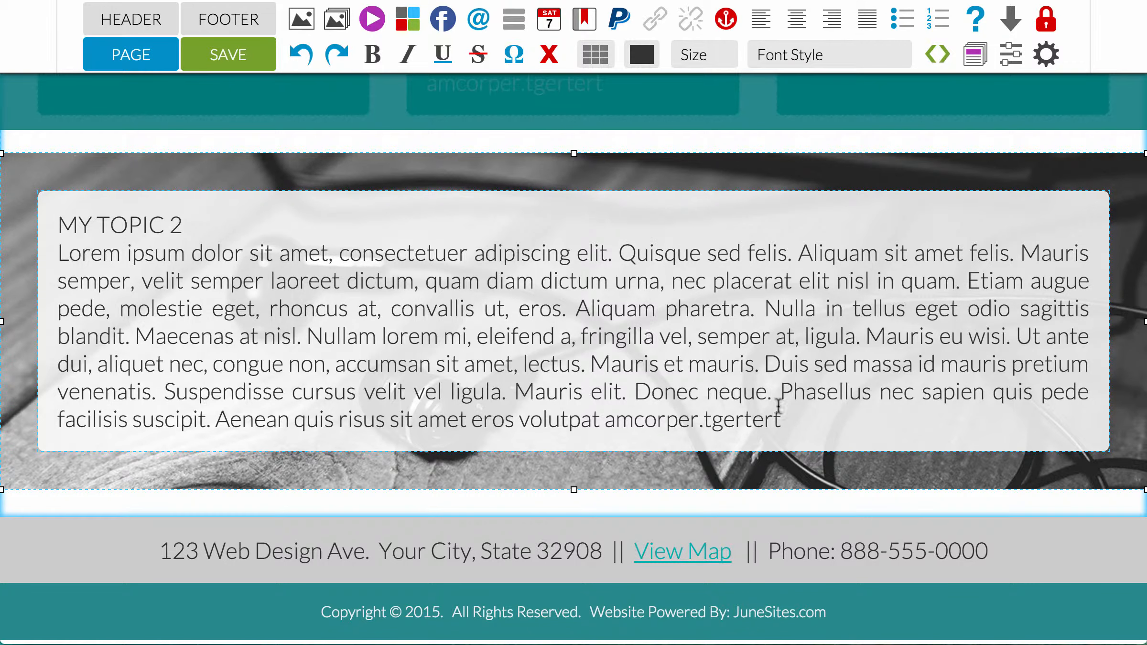
click(809, 419)
key(Return)
text(tgbdf)
key(Return)
text(tgdf)
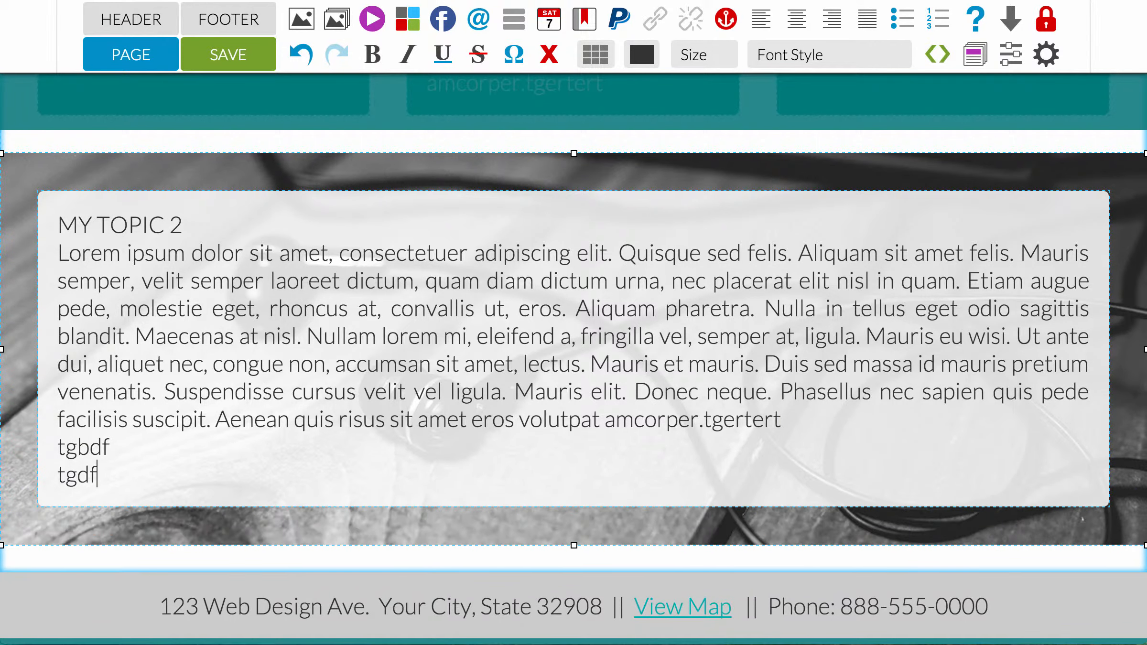
key(Return)
text(yhdfy)
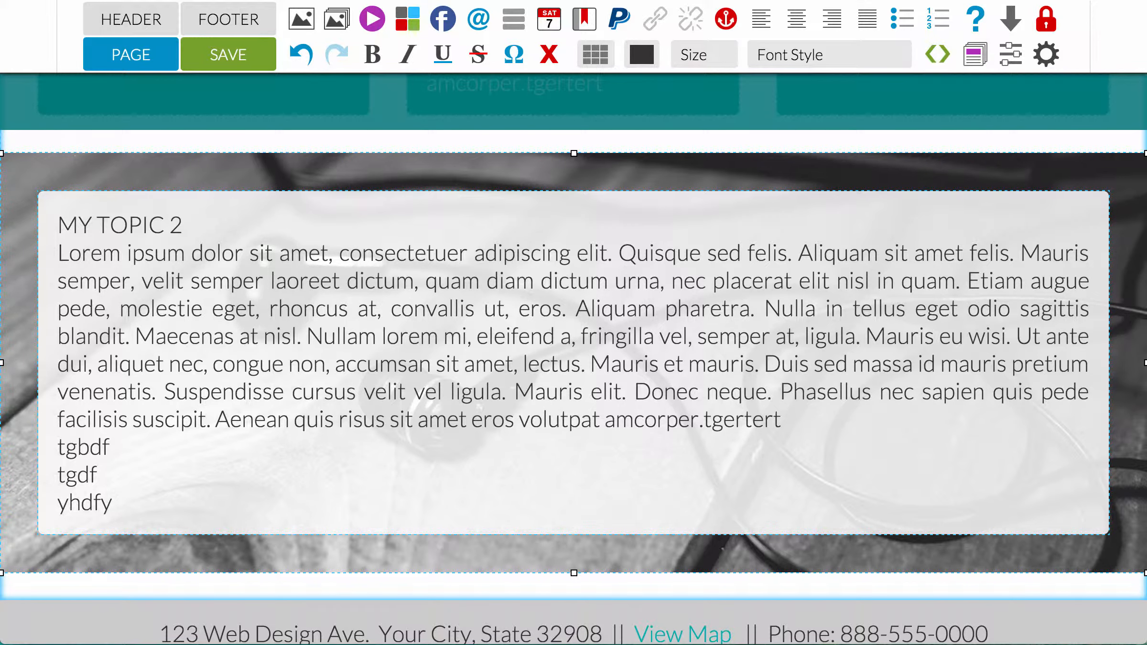
Insert a column after the MY TOPIC 2 cell with the text "tgerthrt er ht erh erhyeryh reyhryhtuyjrtujytuijtyi", and preview the page
click(538, 310)
click(597, 56)
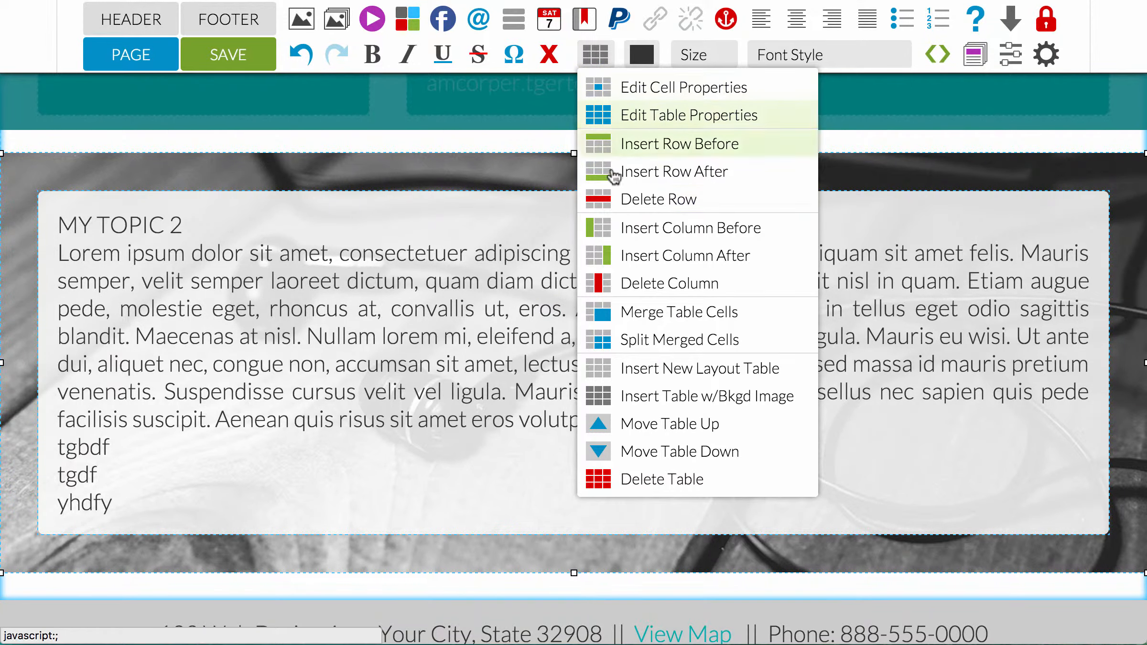
click(620, 266)
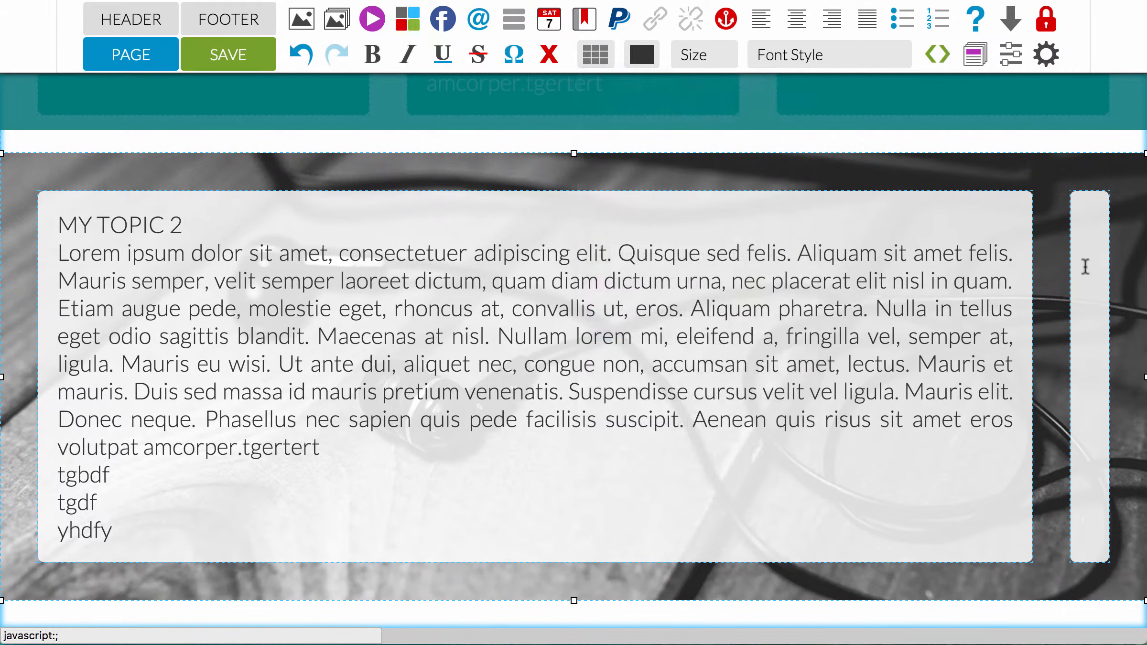
click(1092, 241)
text(tgerthrt er ht erh)
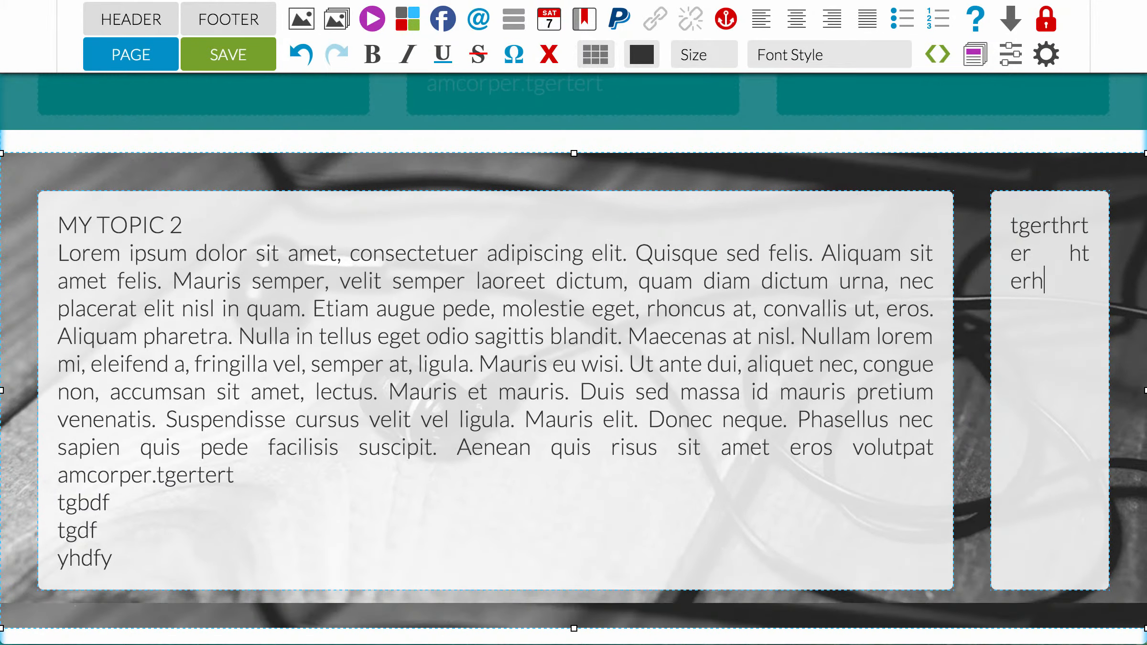
text( erhyeryh reyhryhtuyjrtujytuijtyi)
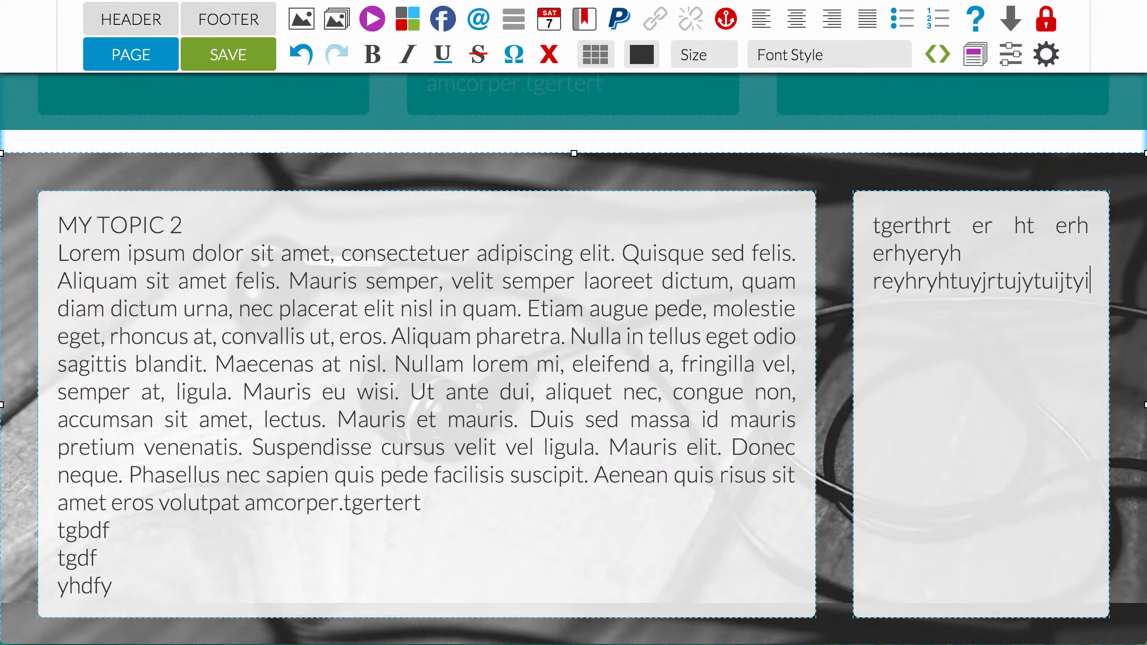
click(147, 55)
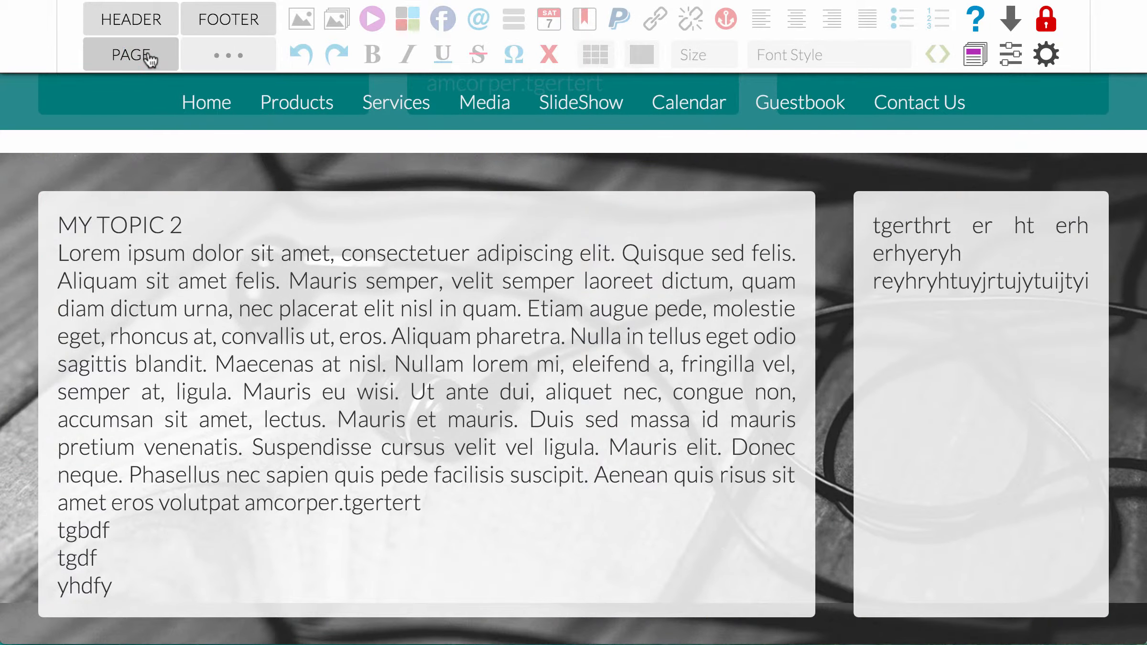
click(143, 55)
Insert a new layout table in the empty space below the MY TOPIC 2 table
scroll(187, 410, down, 4)
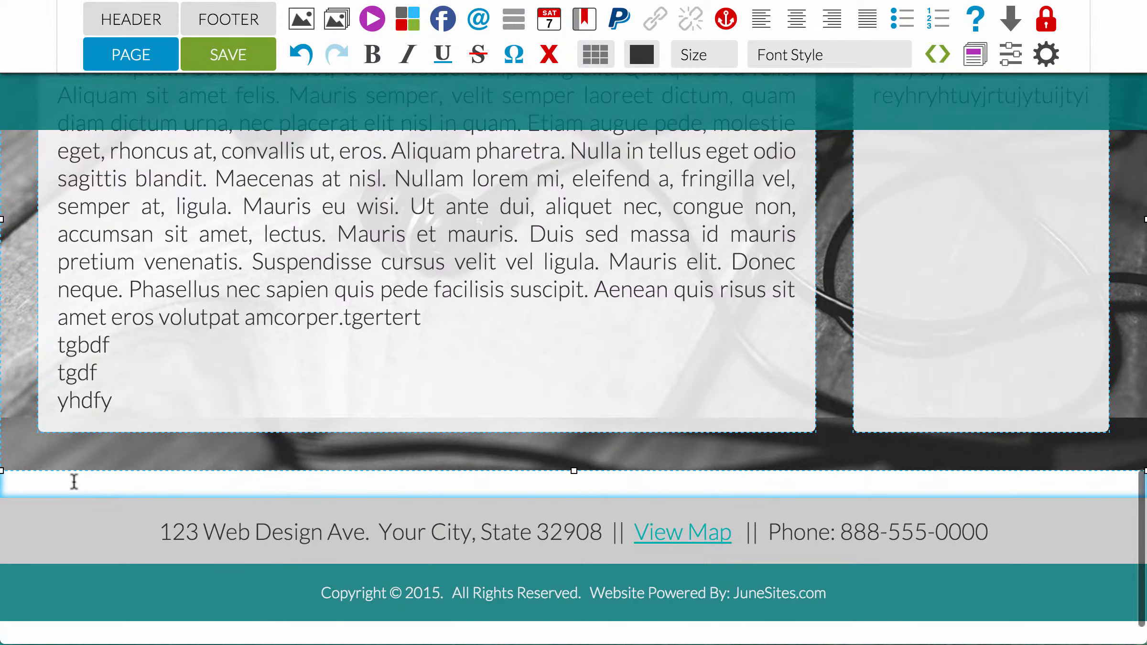
click(74, 480)
click(593, 56)
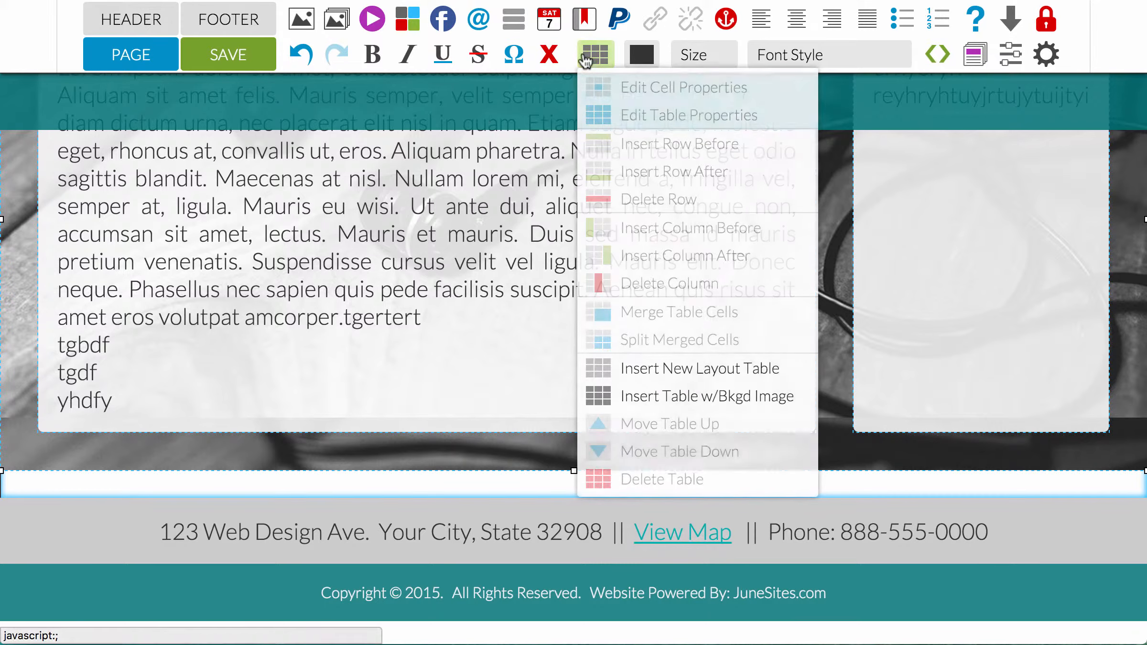
click(640, 364)
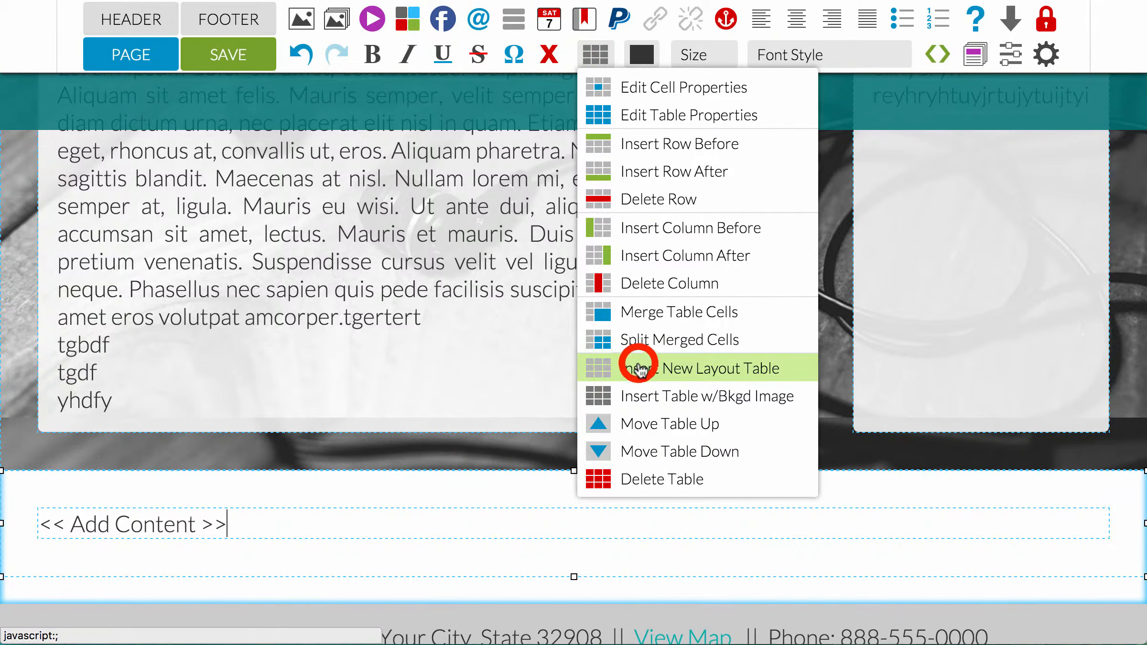
Give the new layout table below MY TOPIC 2 the pink background color rgb(255, 186, 186) and apply it
click(239, 523)
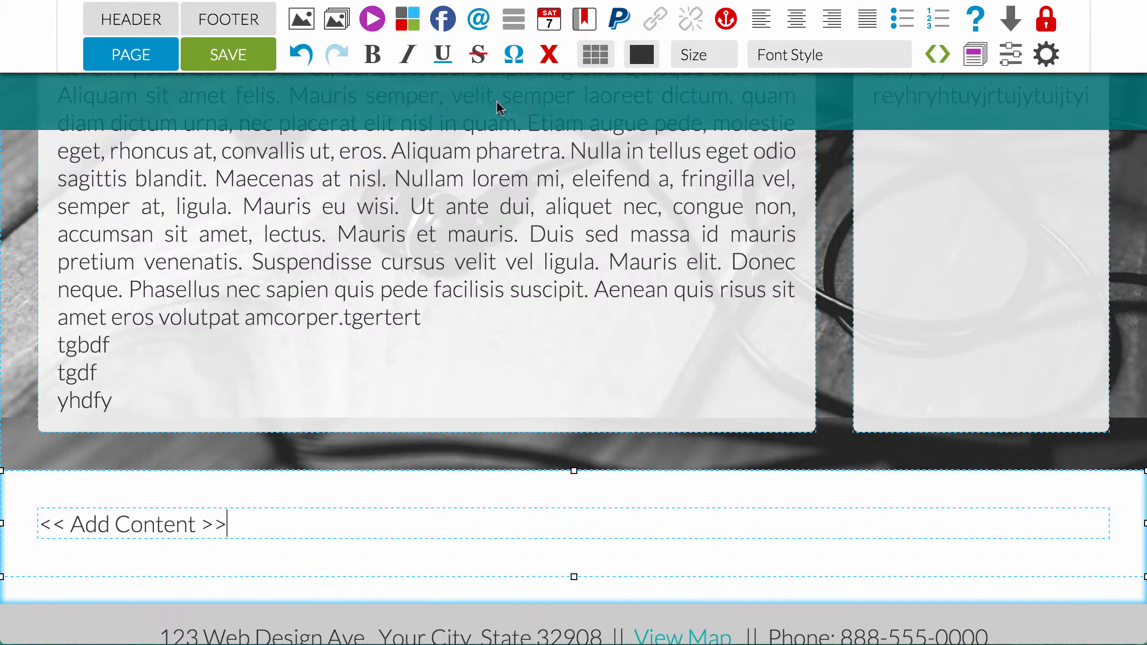
click(594, 55)
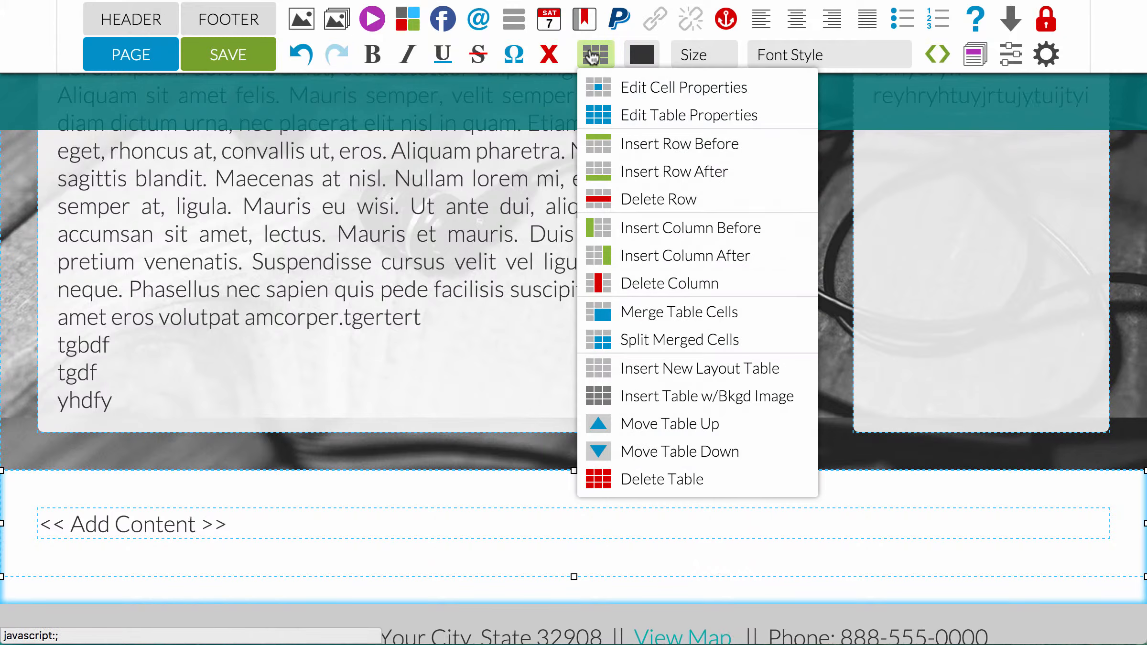
click(621, 110)
click(615, 316)
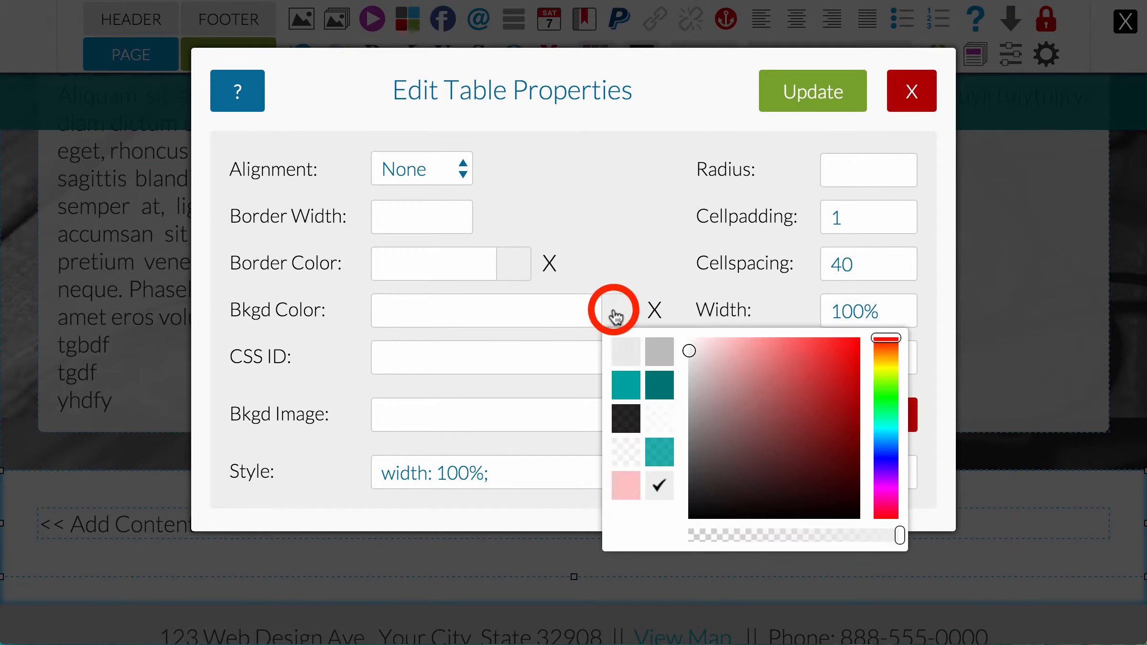
click(742, 343)
click(738, 335)
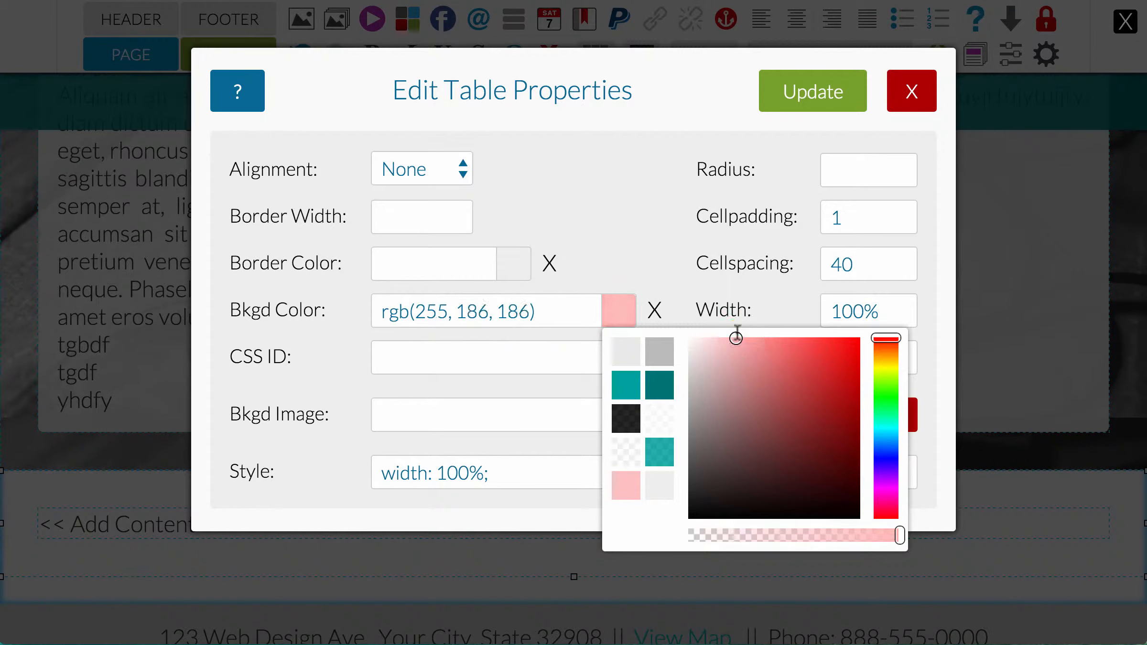
click(791, 109)
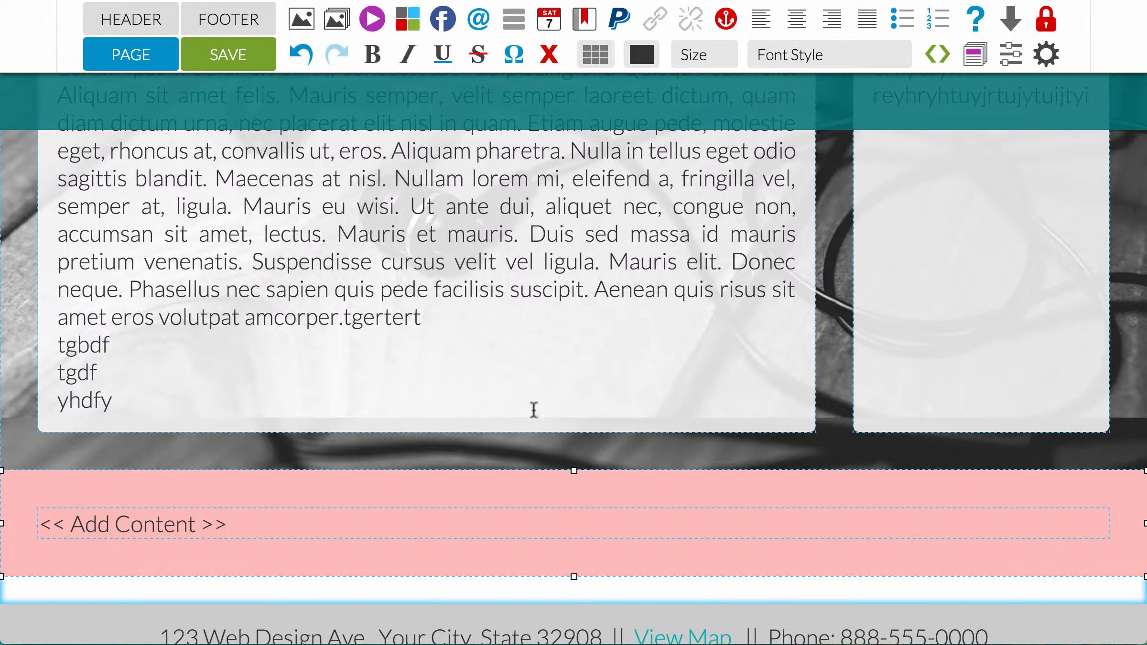
Delete the MY TOPIC 2 text that follows "Etiam augue pede, molestie", including the three lines of filler text
scroll(246, 390, up, 2)
drag(159, 463, 57, 223)
key(BackSpace)
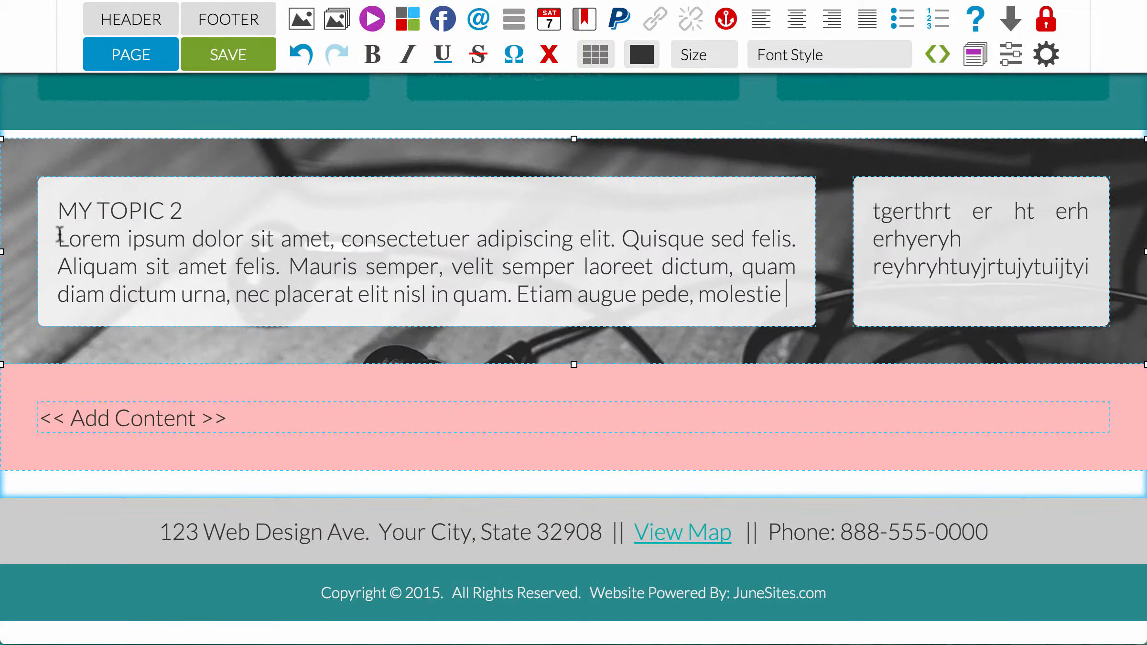
Insert a table with a background image in the empty space below the pink table
click(93, 480)
click(595, 54)
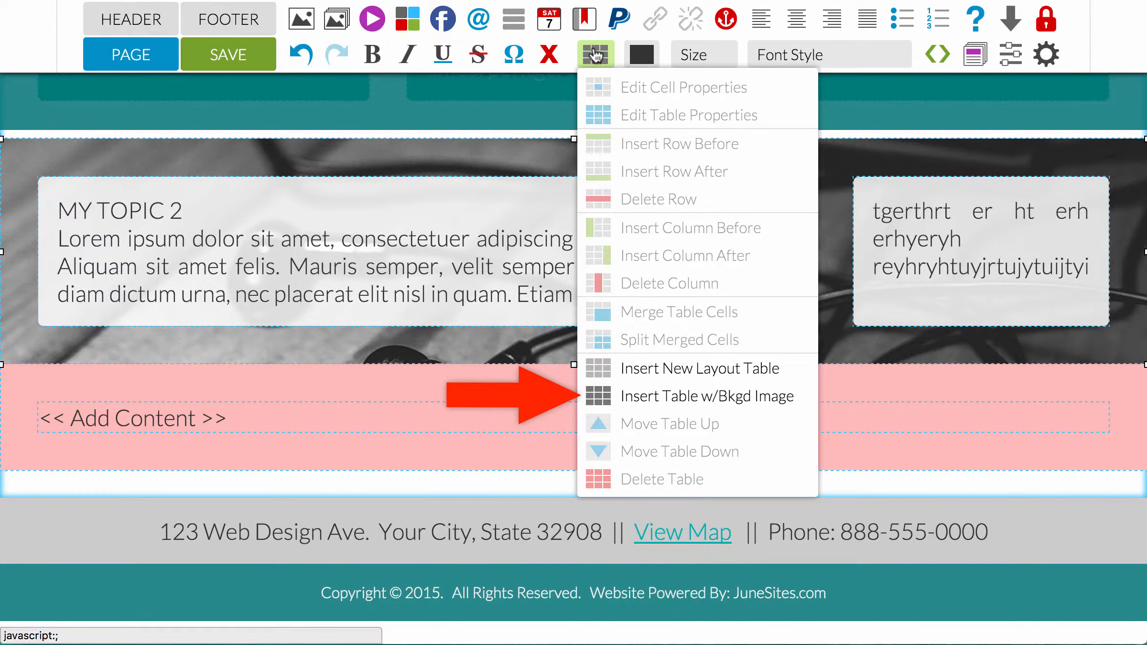
click(631, 402)
scroll(501, 356, down, 5)
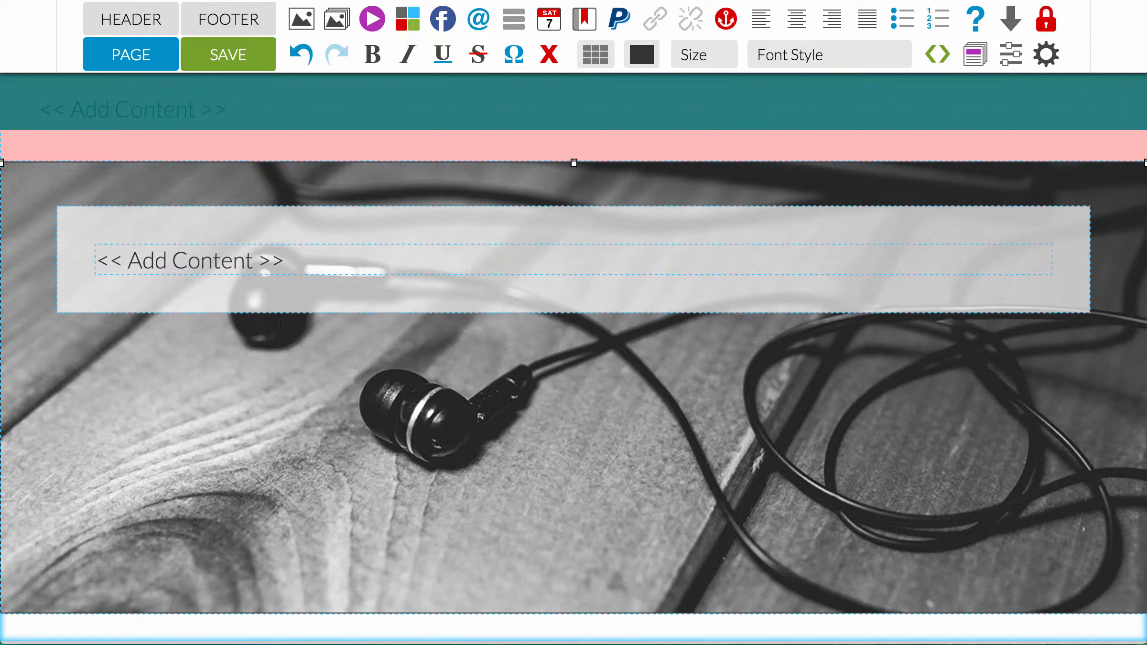
Append gs to the placeholder in the background-image table's inner cell and add the lines tges, tg, sdth and rety
click(295, 260)
text(gs)
key(Return)
text(tges)
key(Return)
text(tg)
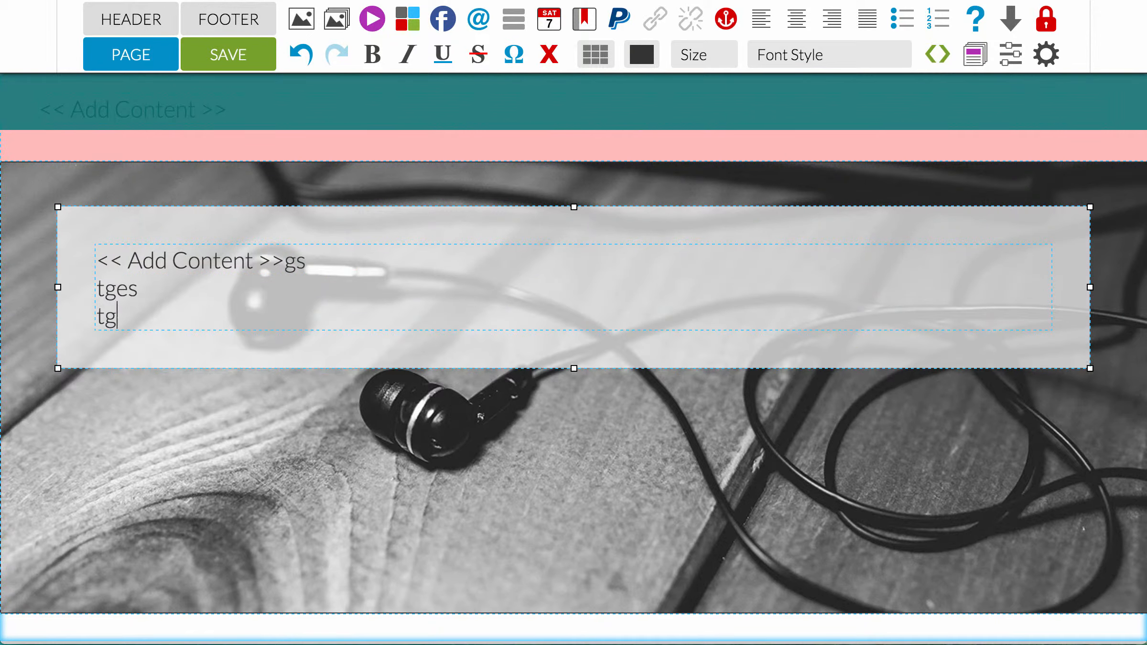
key(Return)
text(sdth)
key(Return)
text(rety)
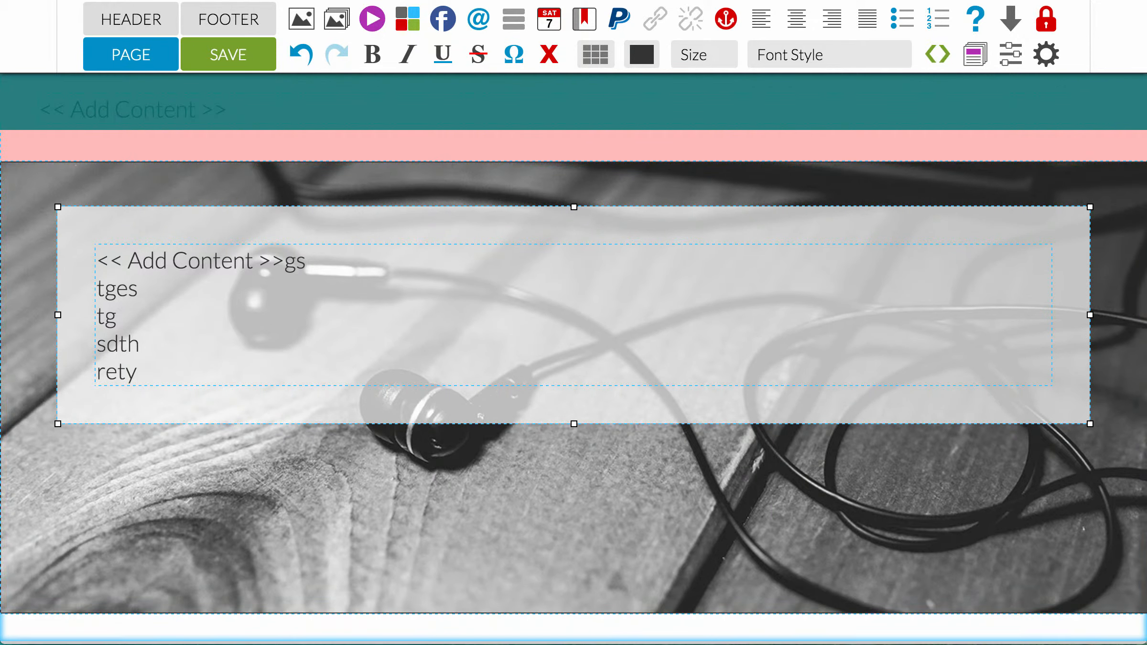
Set the top offset in the style of the background-image section's inner table to 30%
click(230, 315)
click(596, 56)
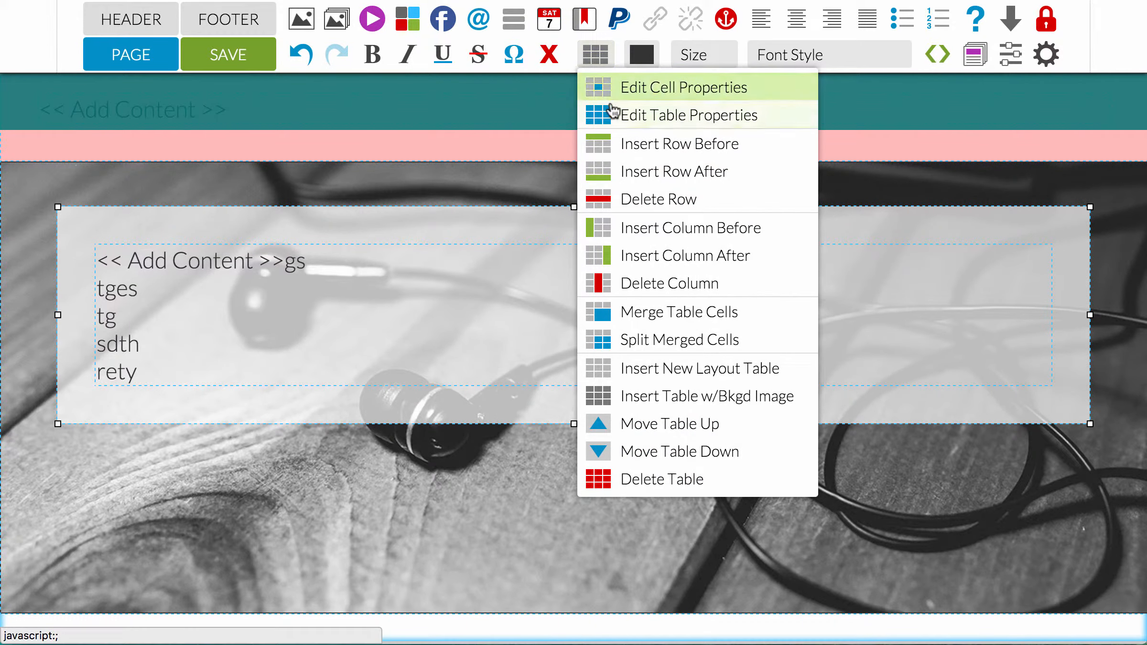
click(611, 113)
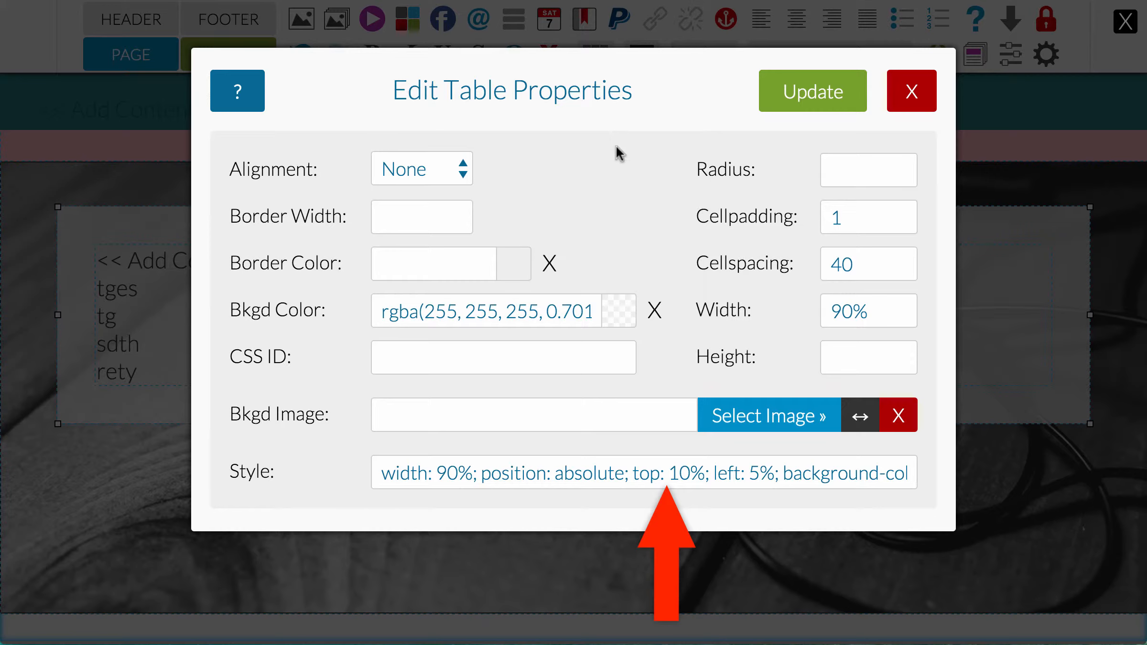
click(675, 474)
key(BackSpace)
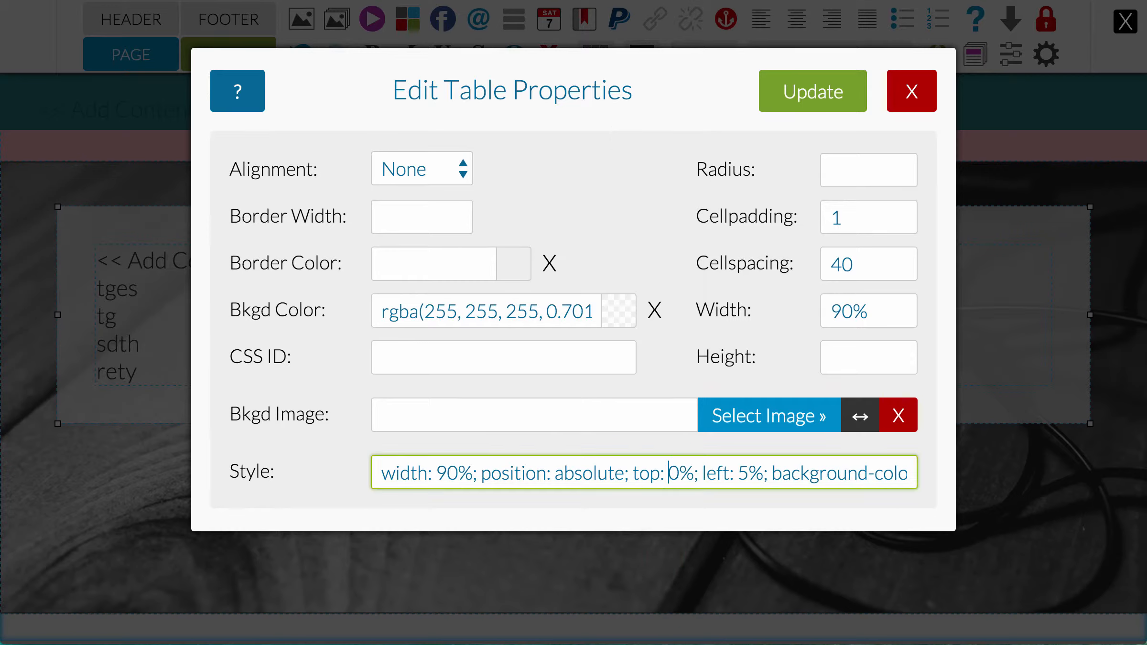
text(3)
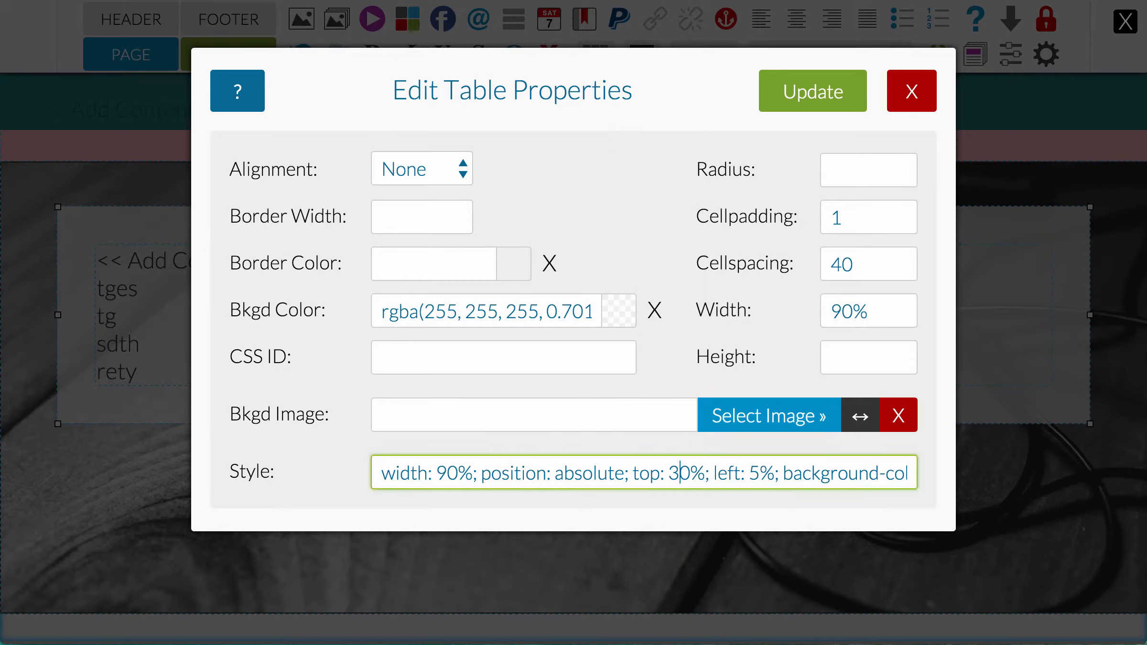
Give the inner table the semi-transparent teal background color rgba(0, 116, 116, 0.85) and apply the table properties
click(617, 311)
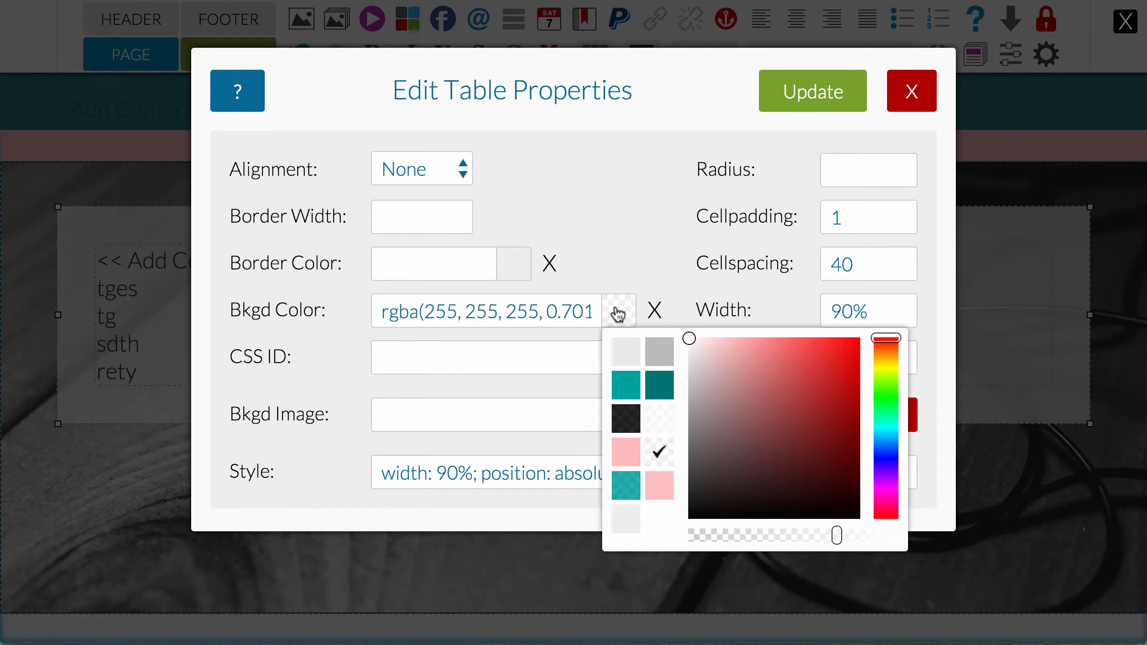
click(658, 386)
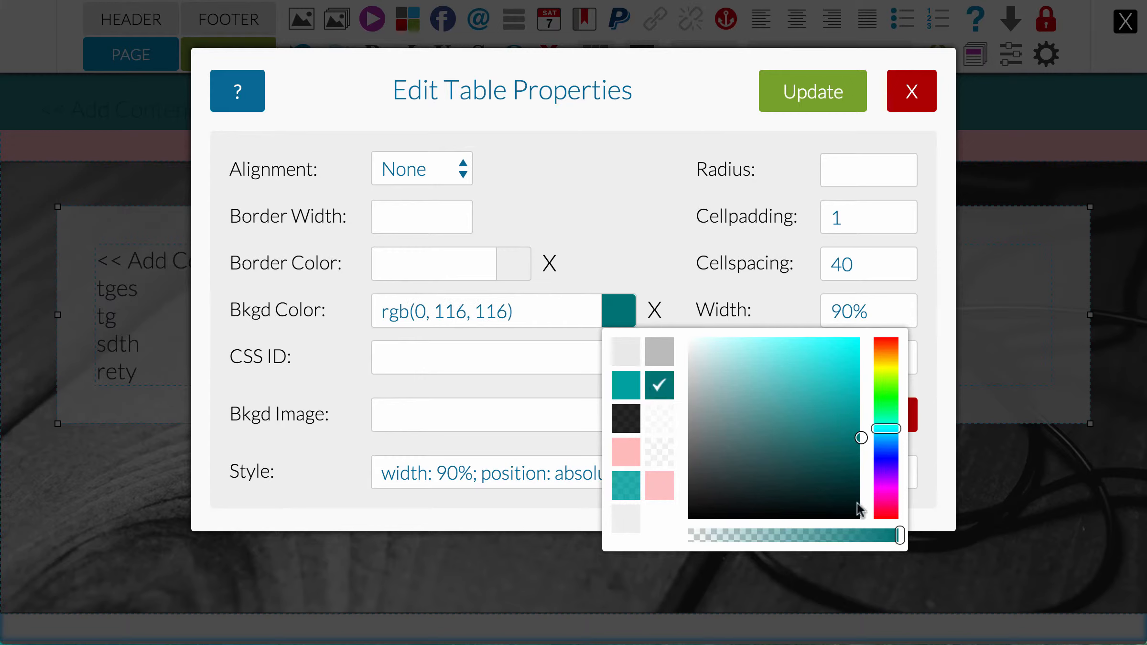
click(896, 536)
drag(896, 537, 869, 536)
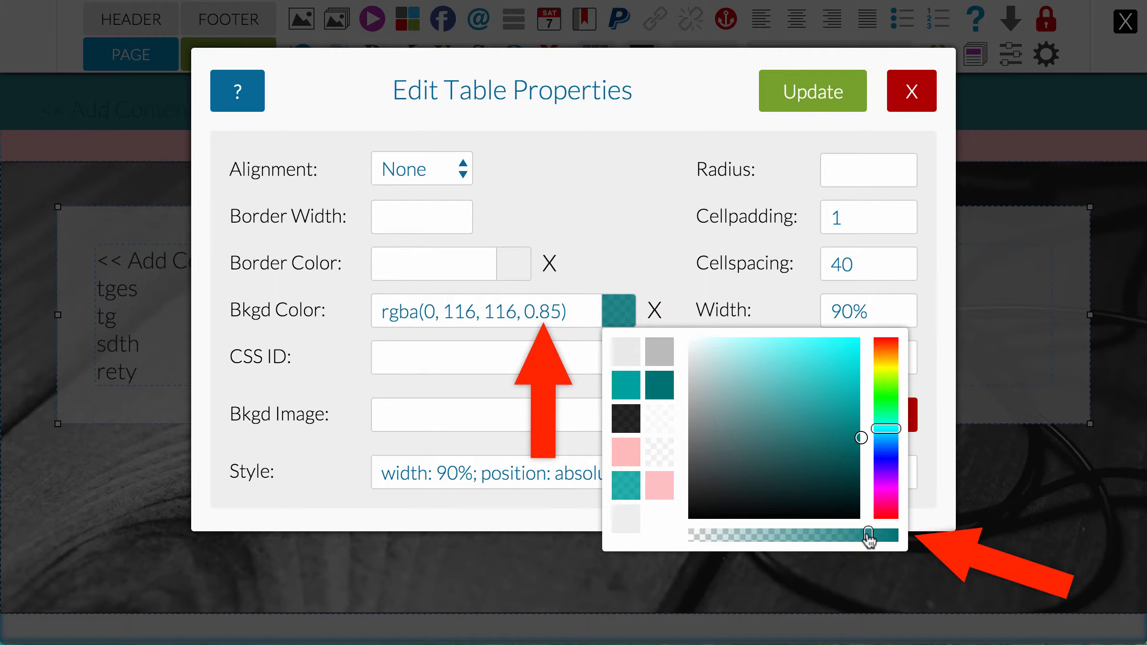
click(635, 200)
click(801, 94)
Color all the text in the teal inner table white
drag(138, 463, 96, 344)
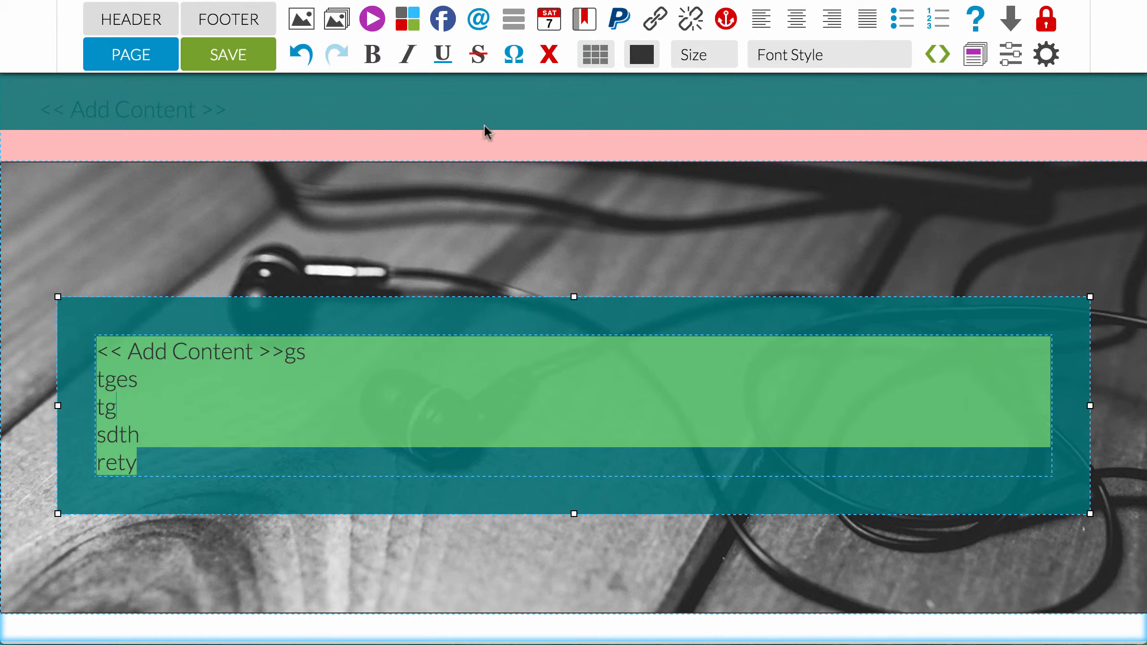
click(642, 54)
click(737, 89)
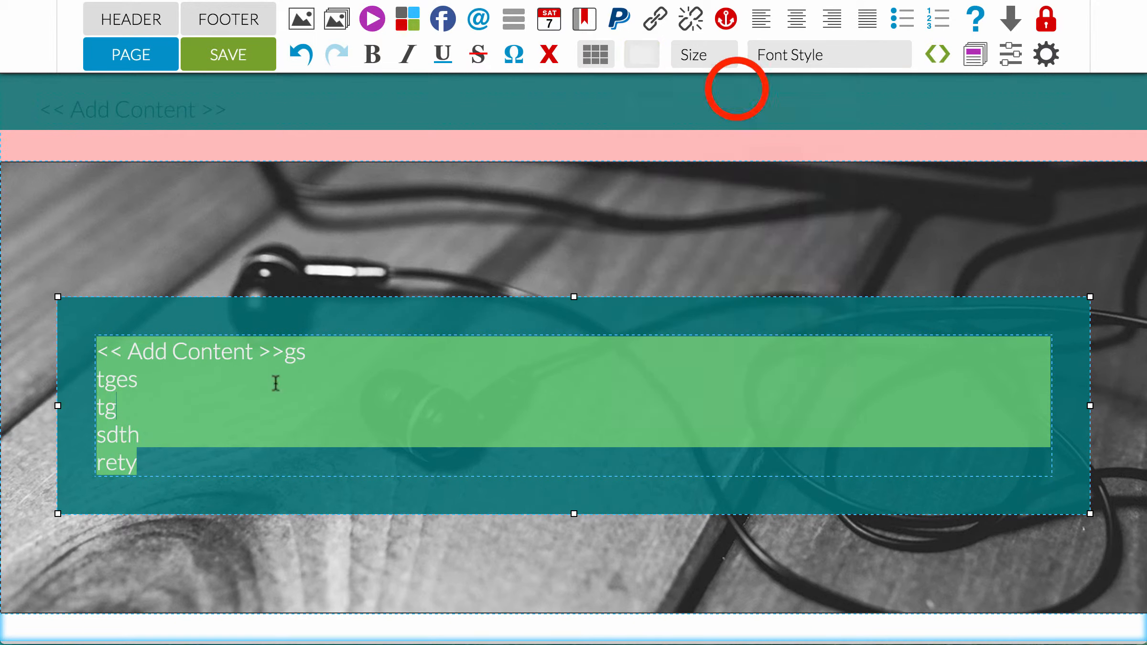
click(264, 379)
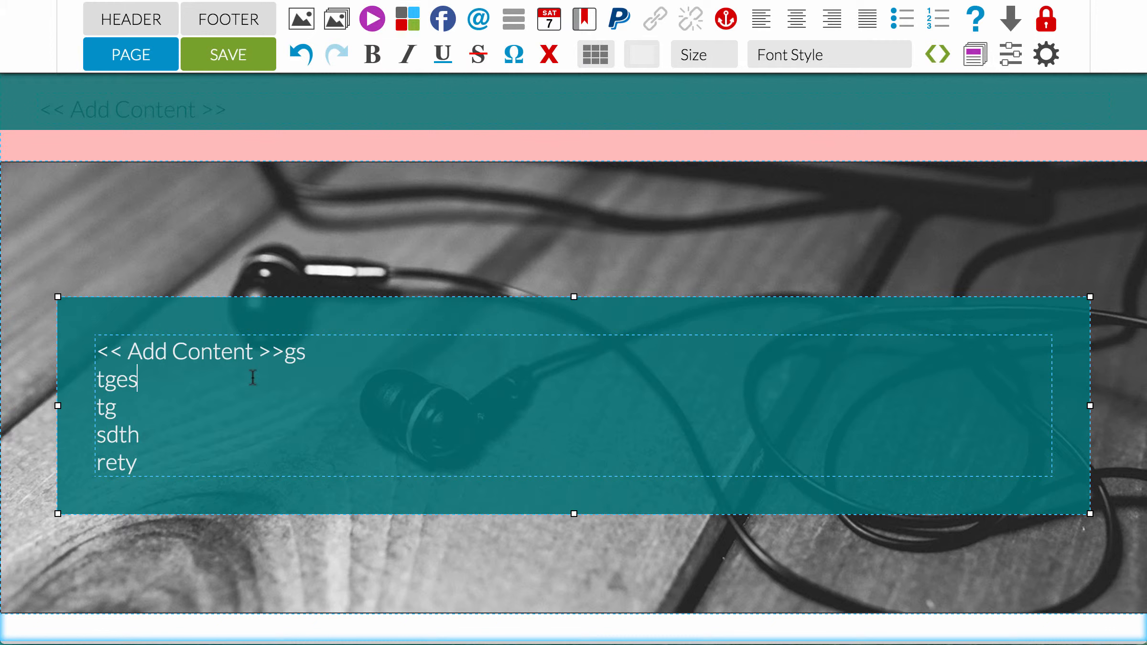
Insert a column after the inner table's existing cell and fill it with the text rtewyre rh er h5re rty
click(415, 376)
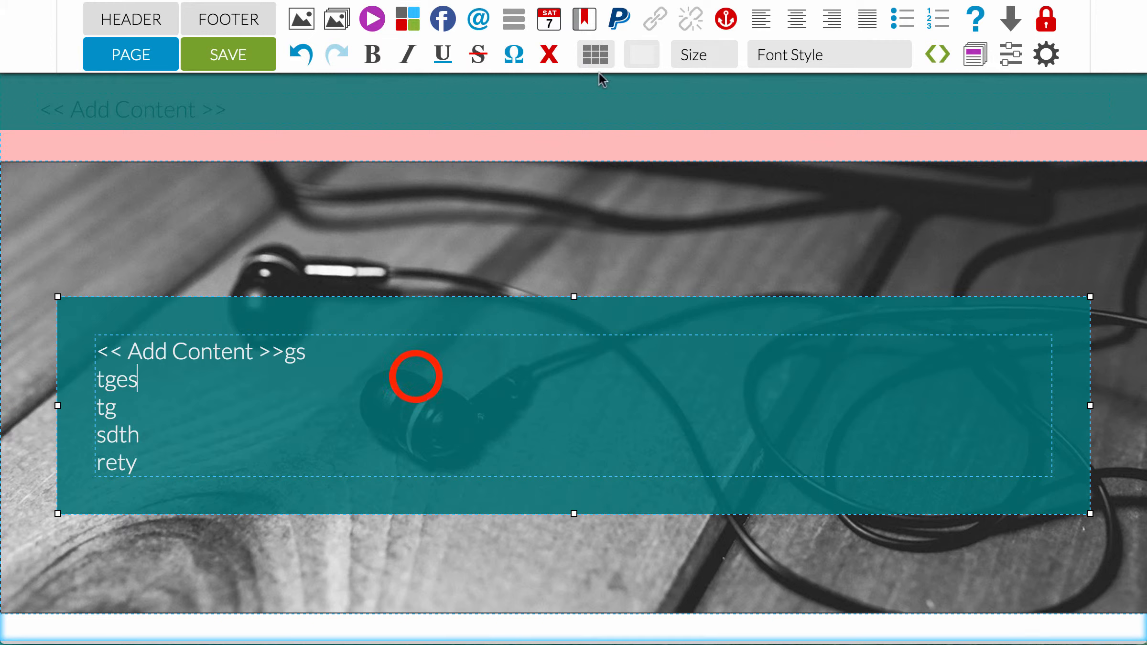
click(596, 54)
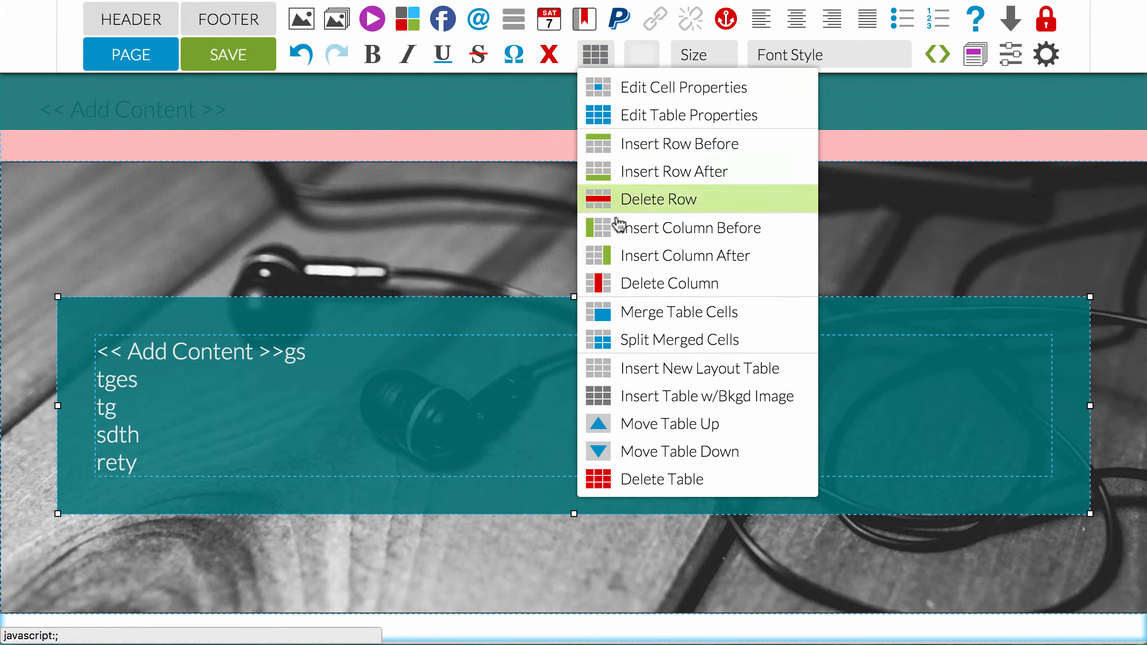
click(615, 257)
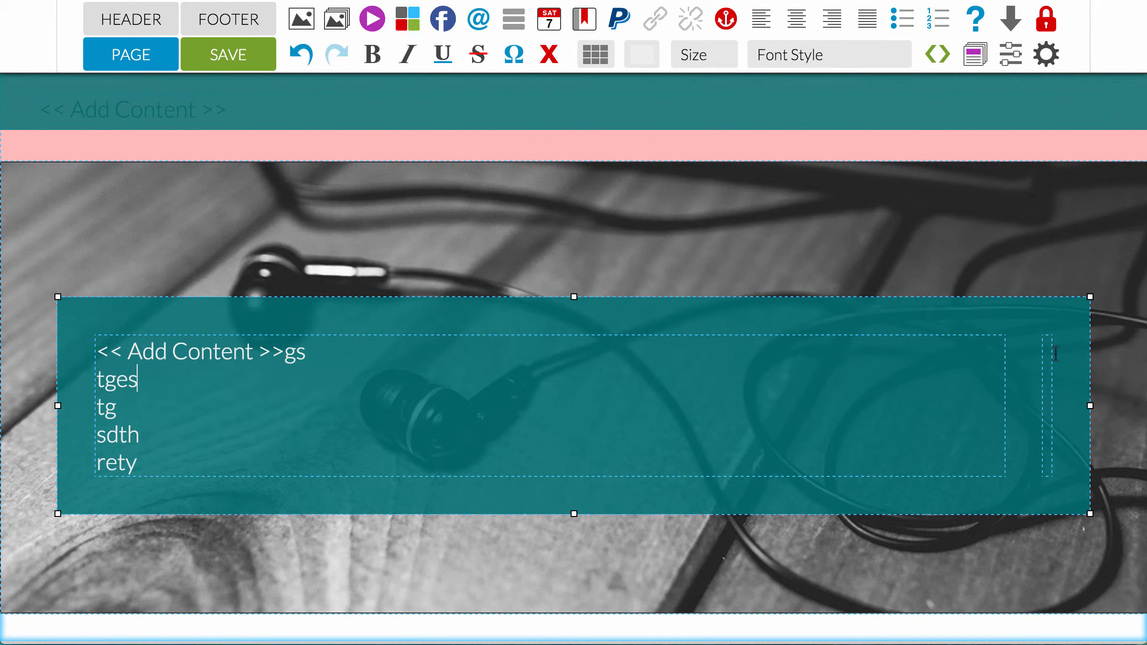
click(1052, 354)
text(rtewyre rh er h5re rty)
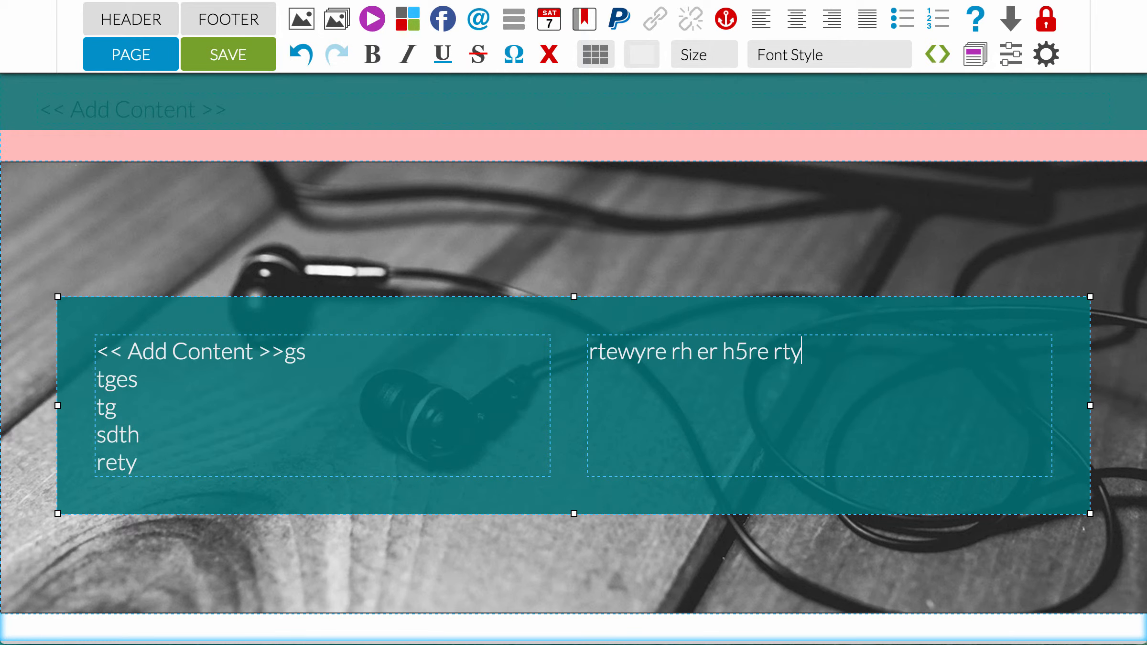
scroll(438, 237, up, 2)
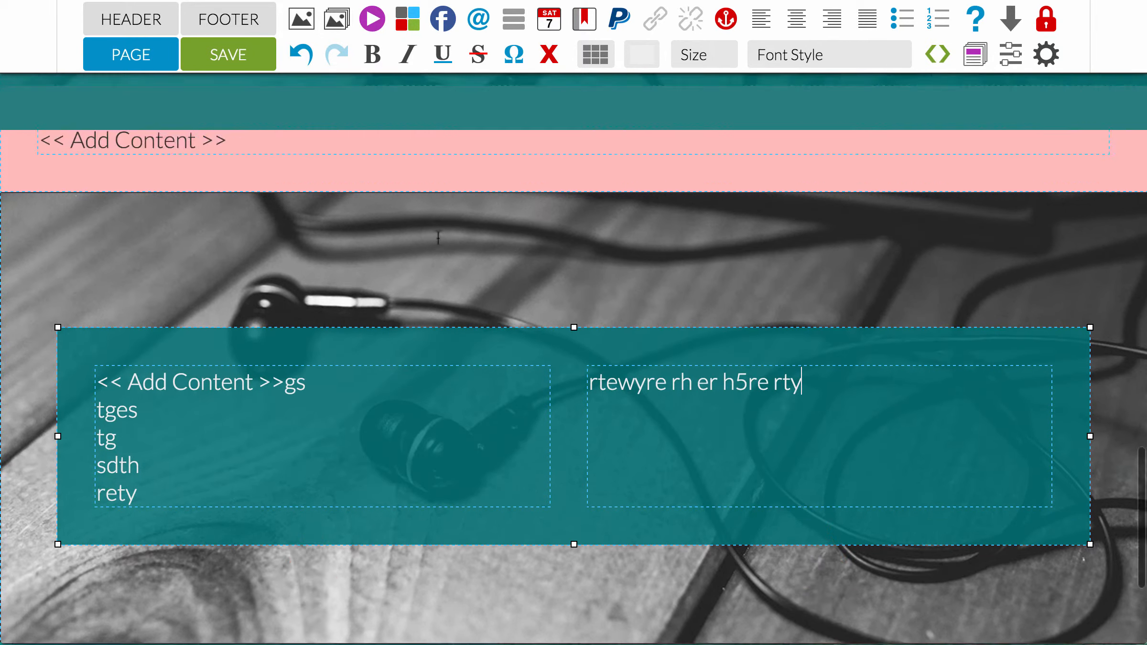
scroll(438, 238, up, 8)
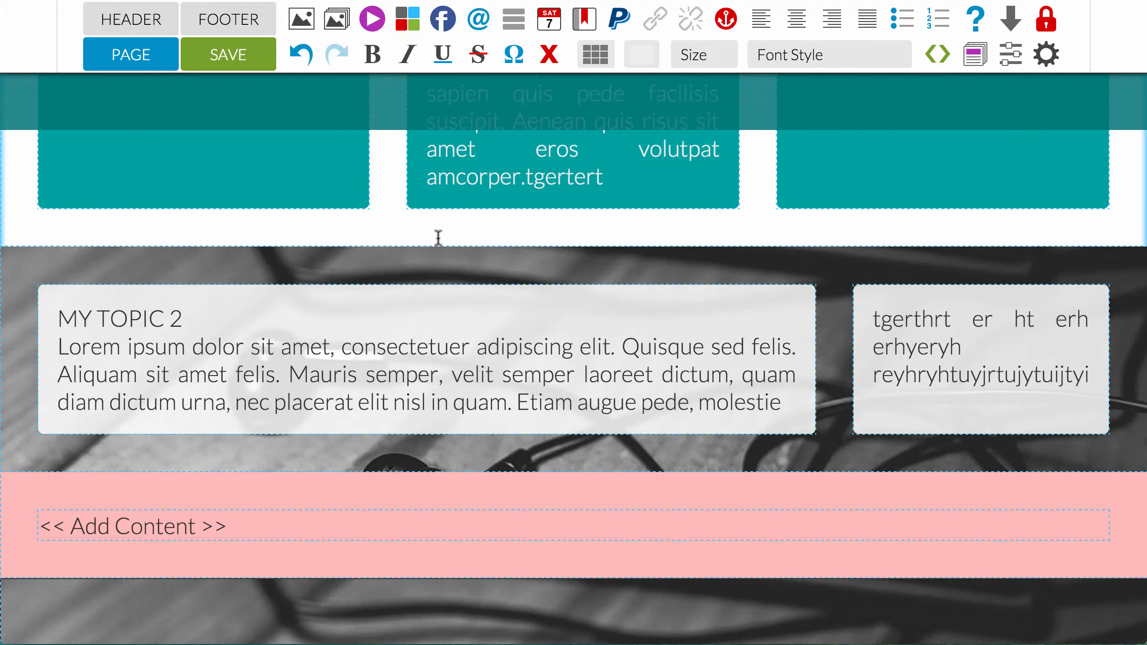
scroll(439, 238, down, 8)
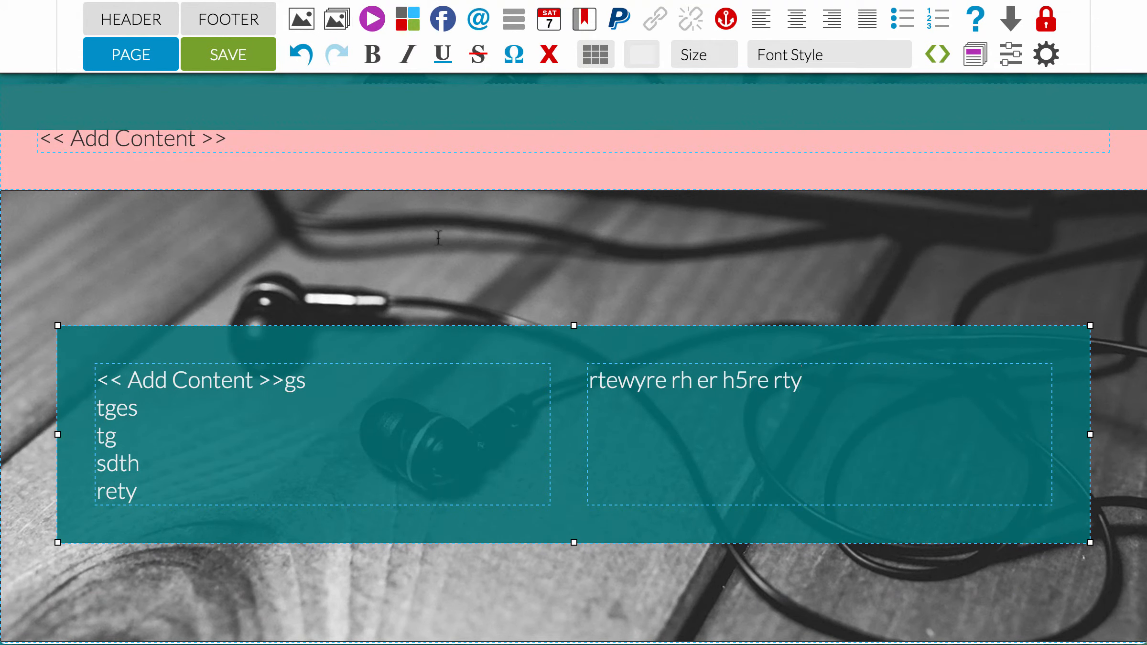
scroll(438, 238, up, 10)
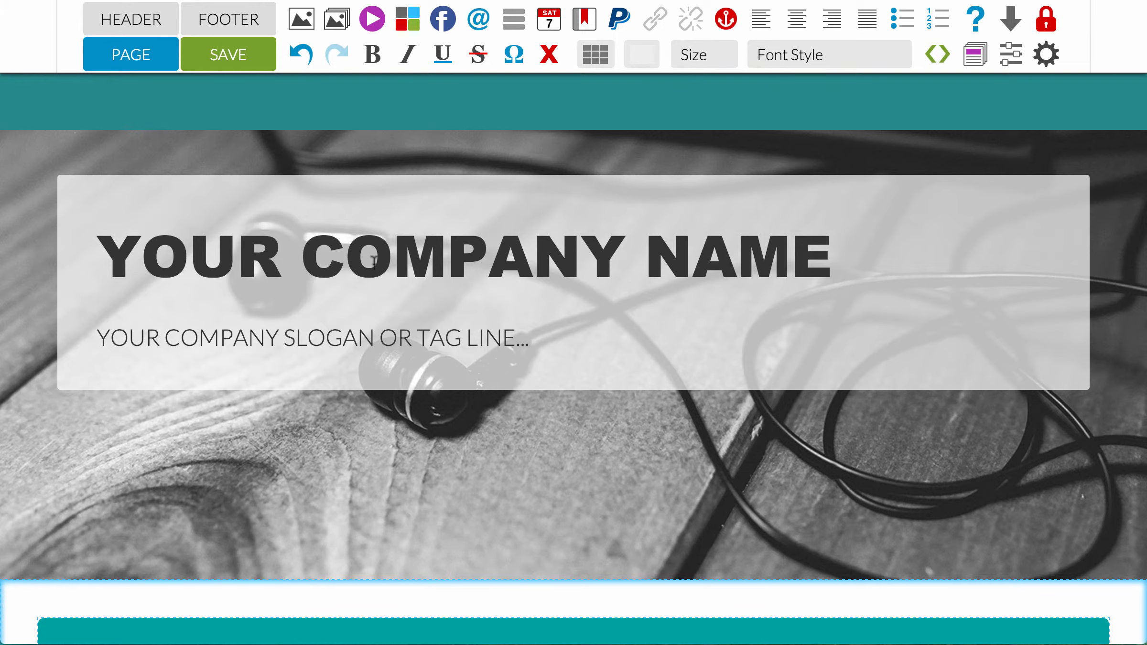
Move the pink table down below the second background-image table, and return it to its place under MY TOPIC 2
scroll(375, 262, down, 10)
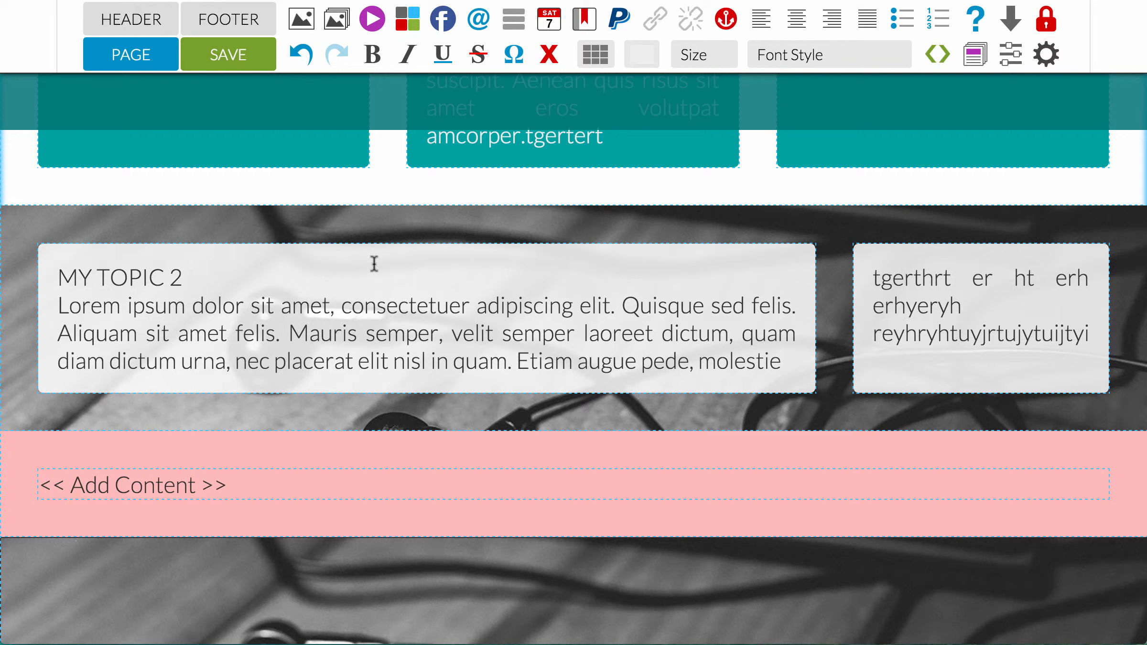
click(330, 483)
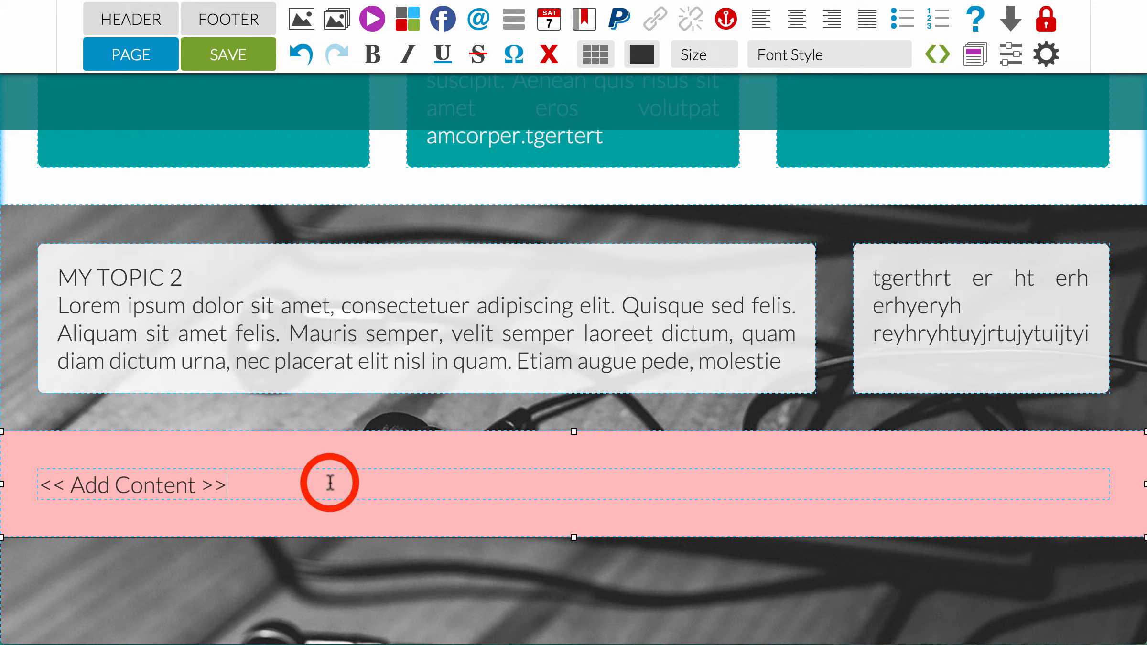
click(595, 50)
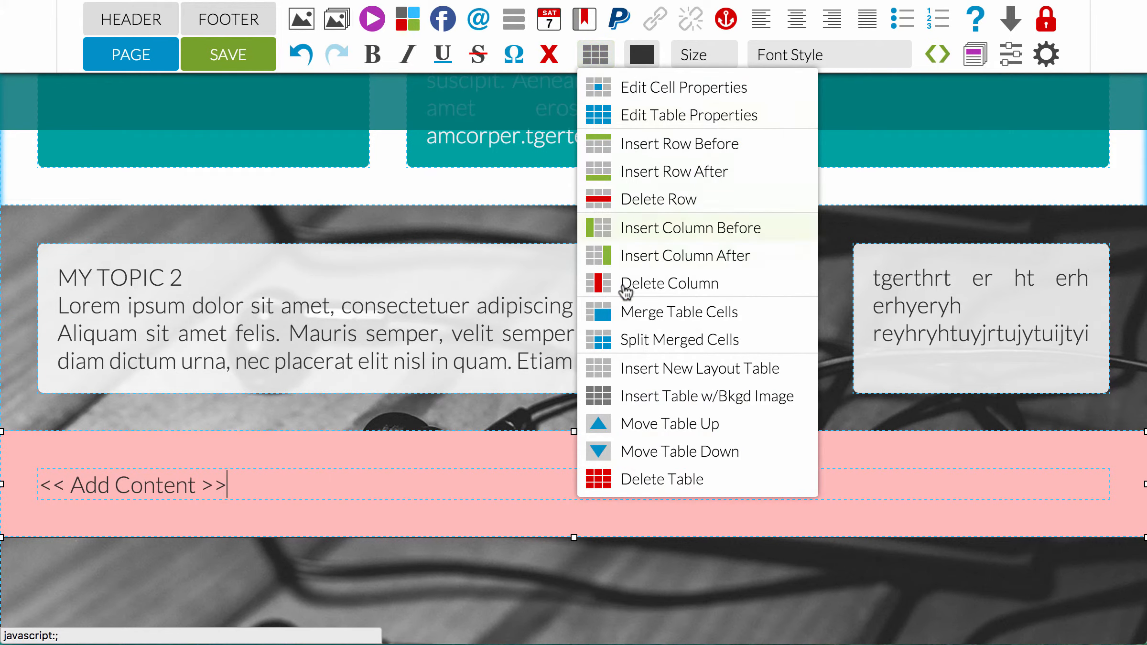
click(640, 453)
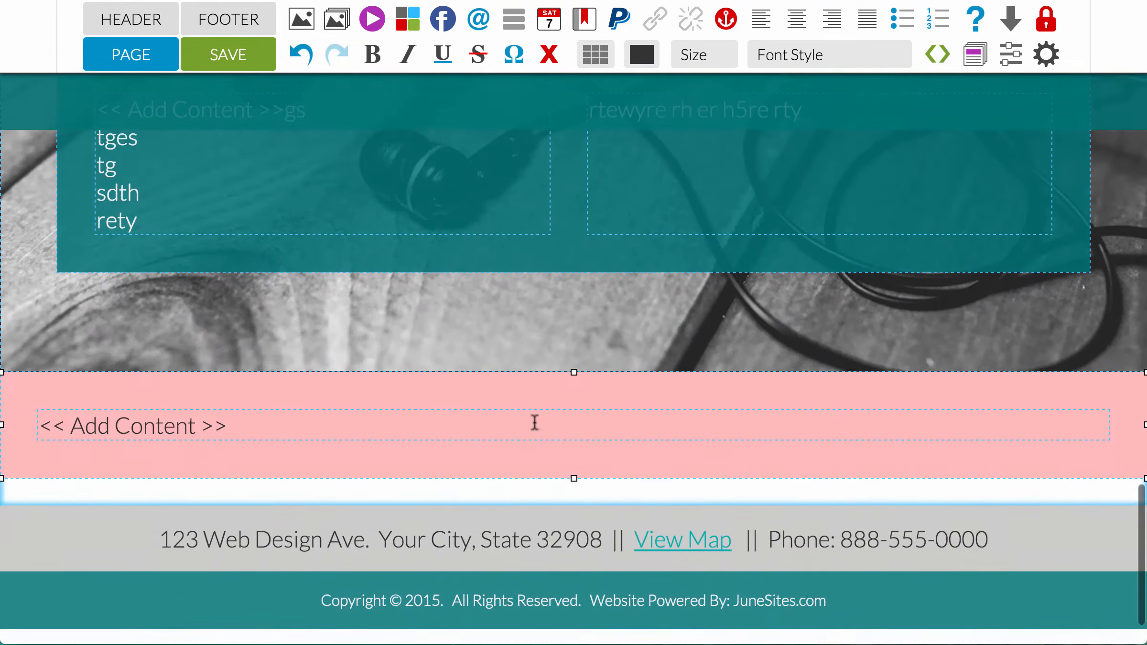
click(596, 54)
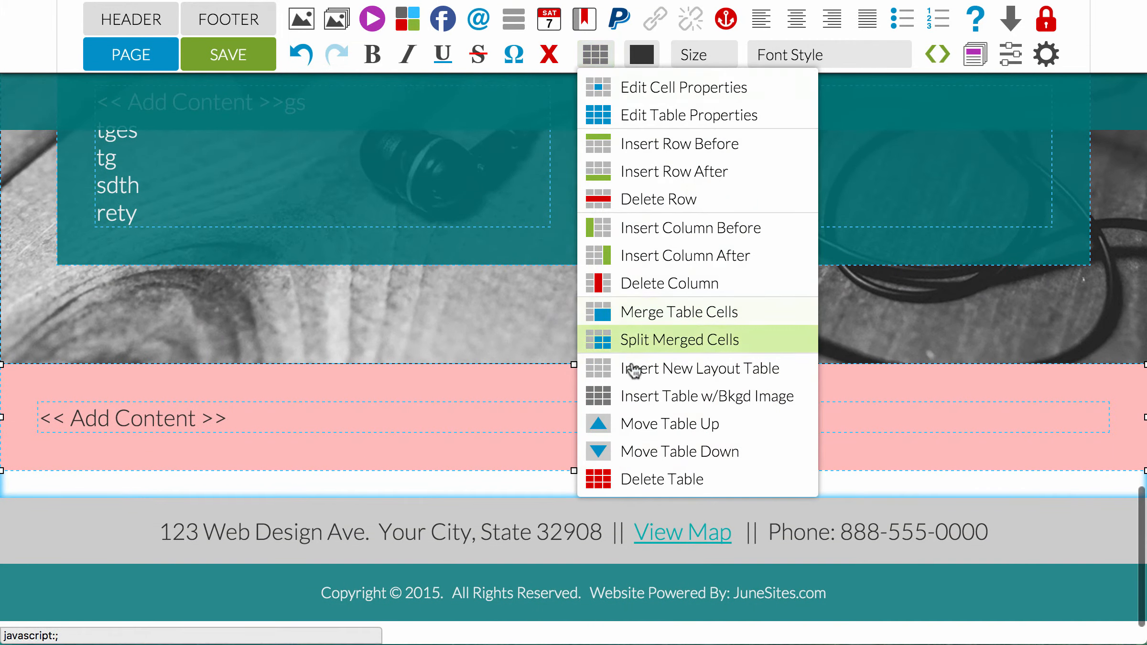
click(632, 426)
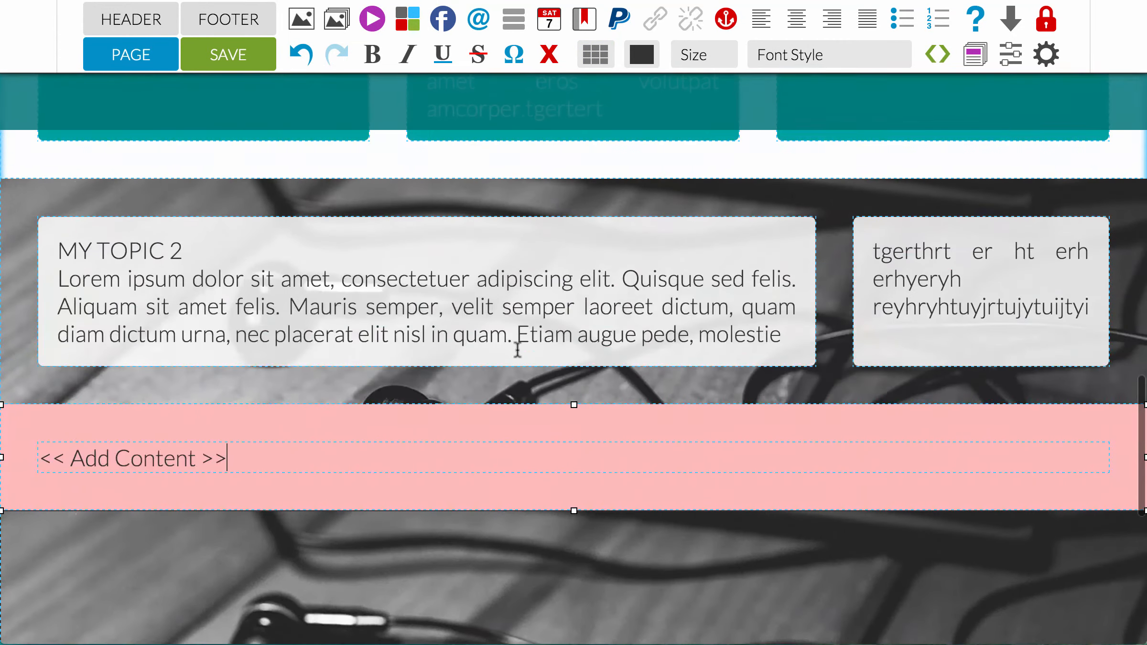
Move the pink table up above the MY TOPIC 2 table, and move it back down below it
click(603, 55)
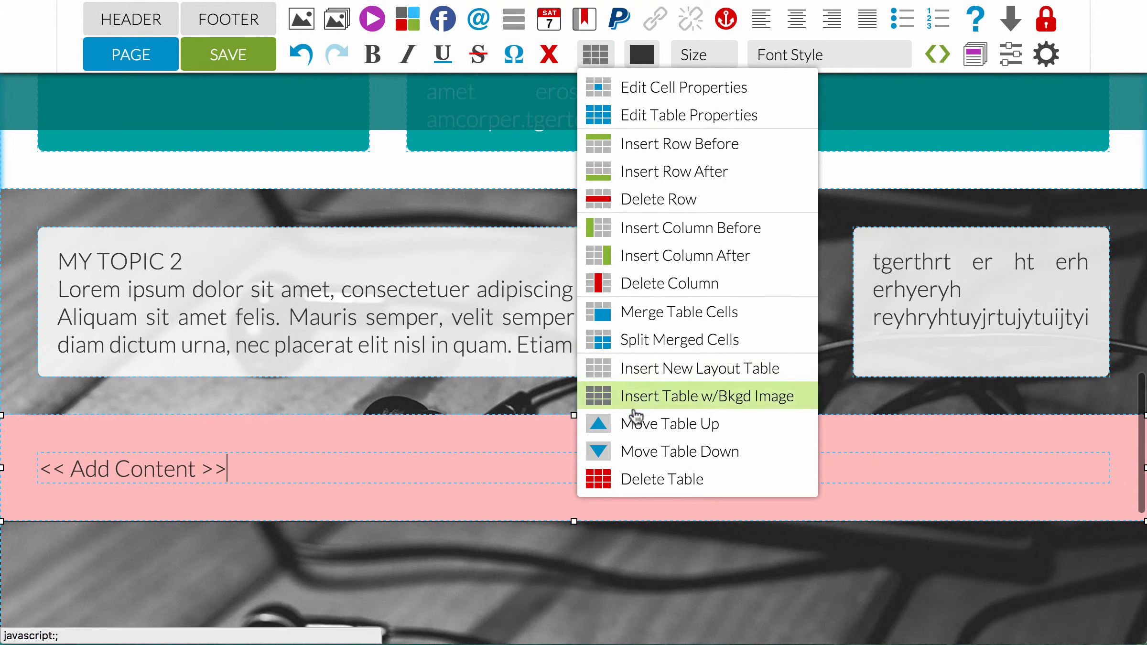
click(637, 423)
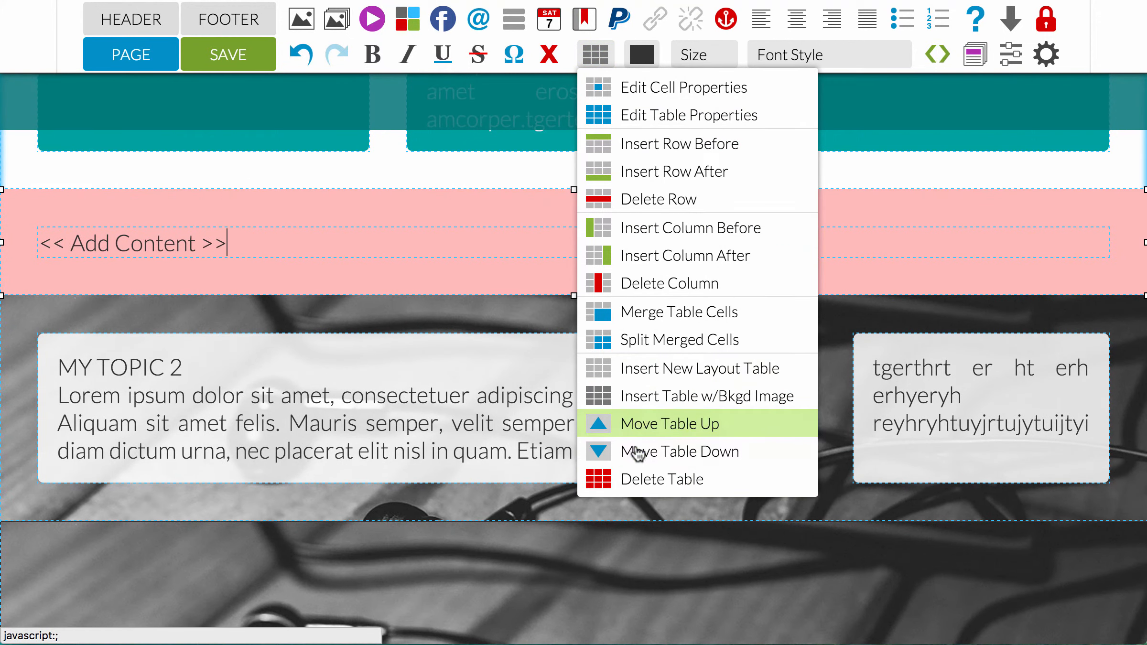
click(638, 452)
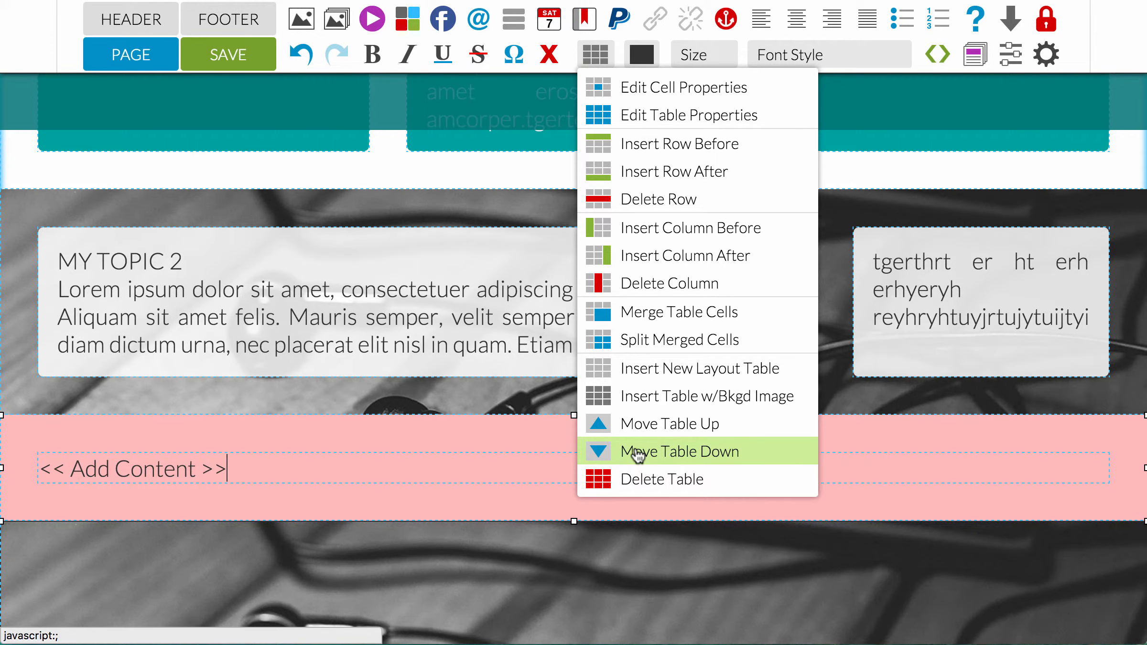
Select the whole background-image table below the pink table, move it up above the pink one, and move it back down
scroll(547, 364, down, 3)
scroll(546, 363, down, 3)
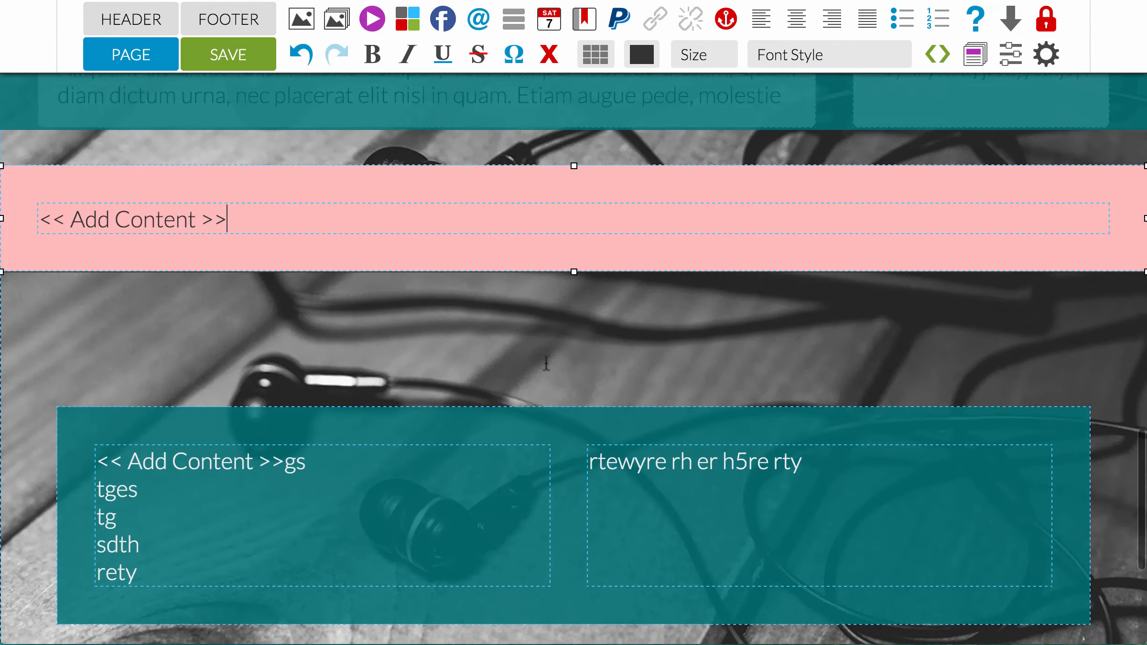
click(523, 313)
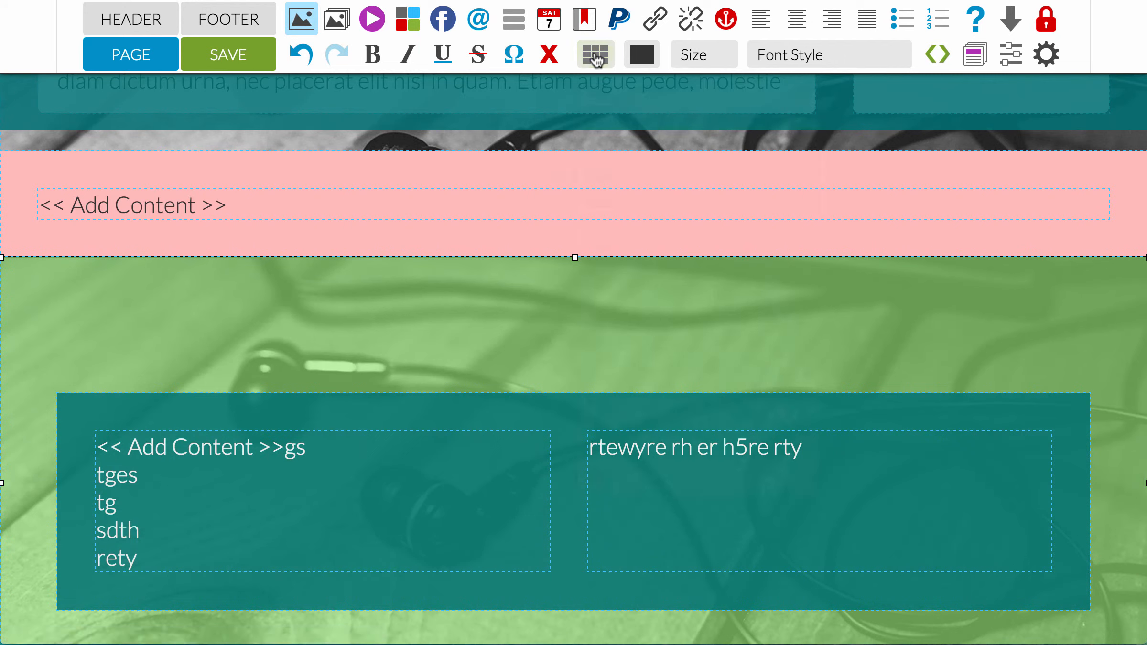
mouse_move(595, 54)
click(659, 423)
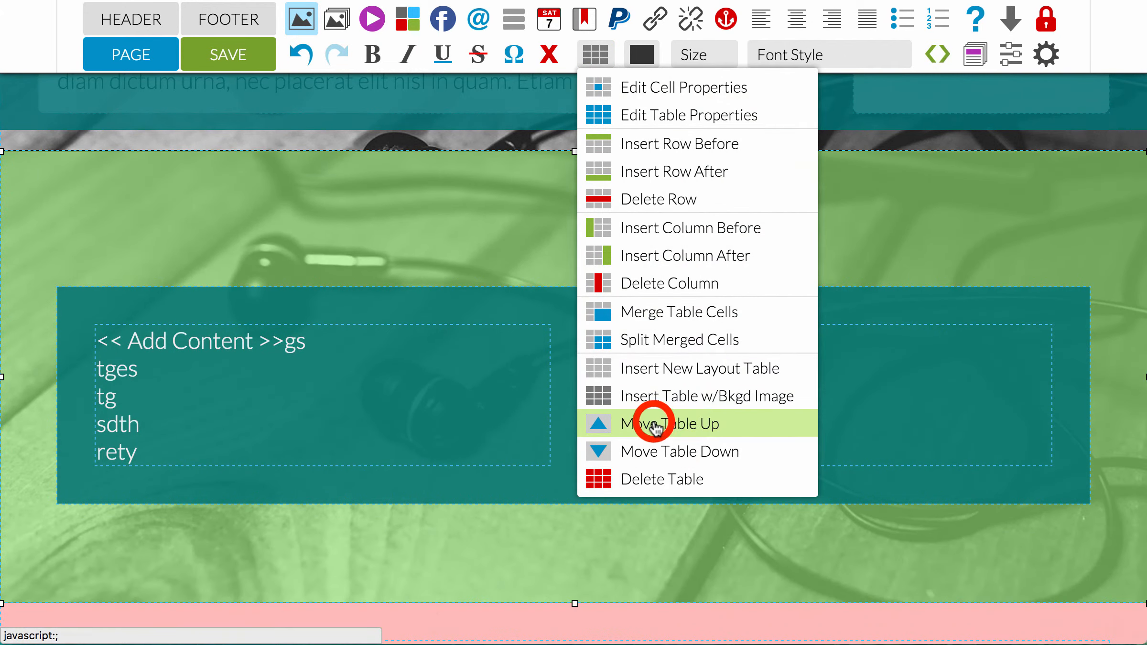
click(655, 451)
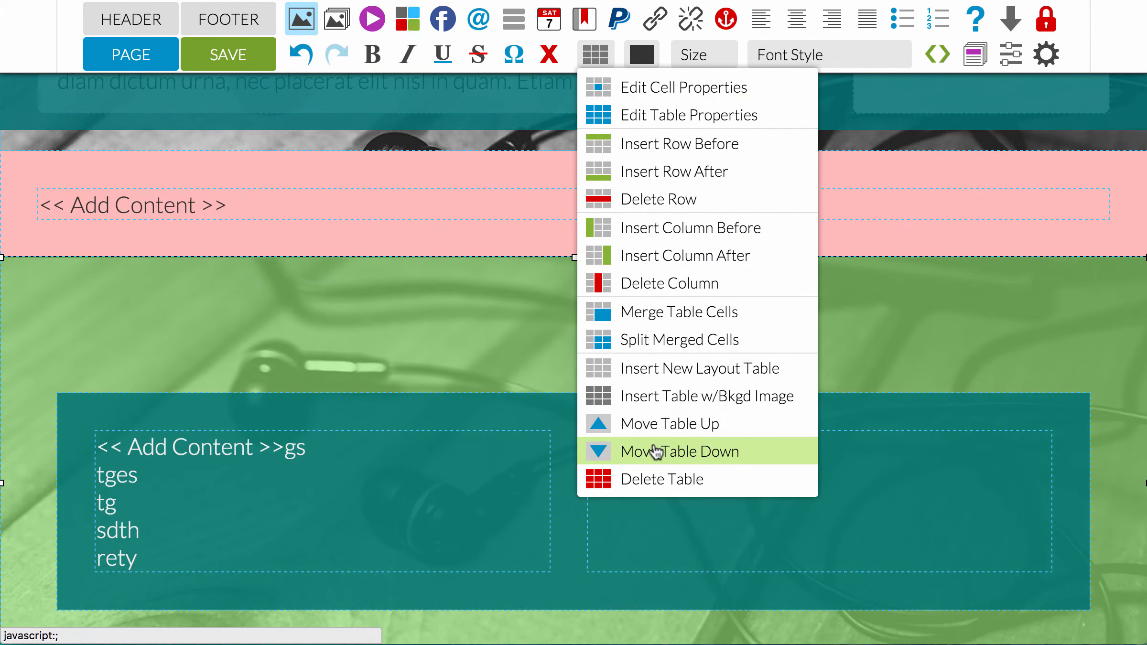
Try moving only the teal inner table up out of its background-image table, and move it back down inside
click(363, 488)
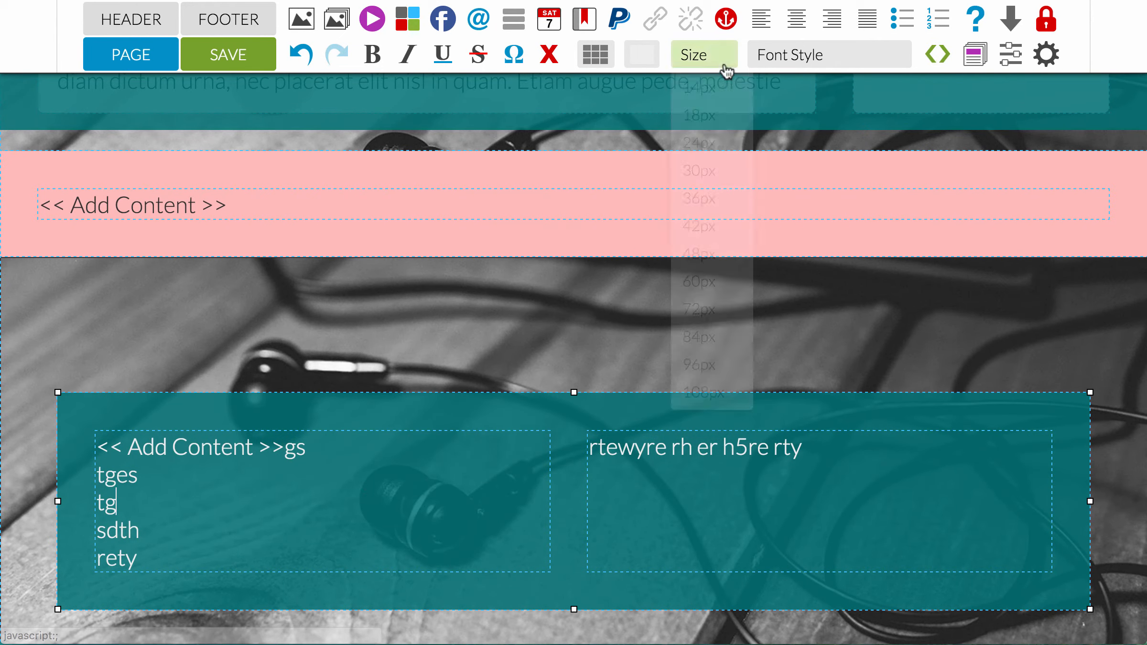
mouse_move(595, 54)
click(635, 425)
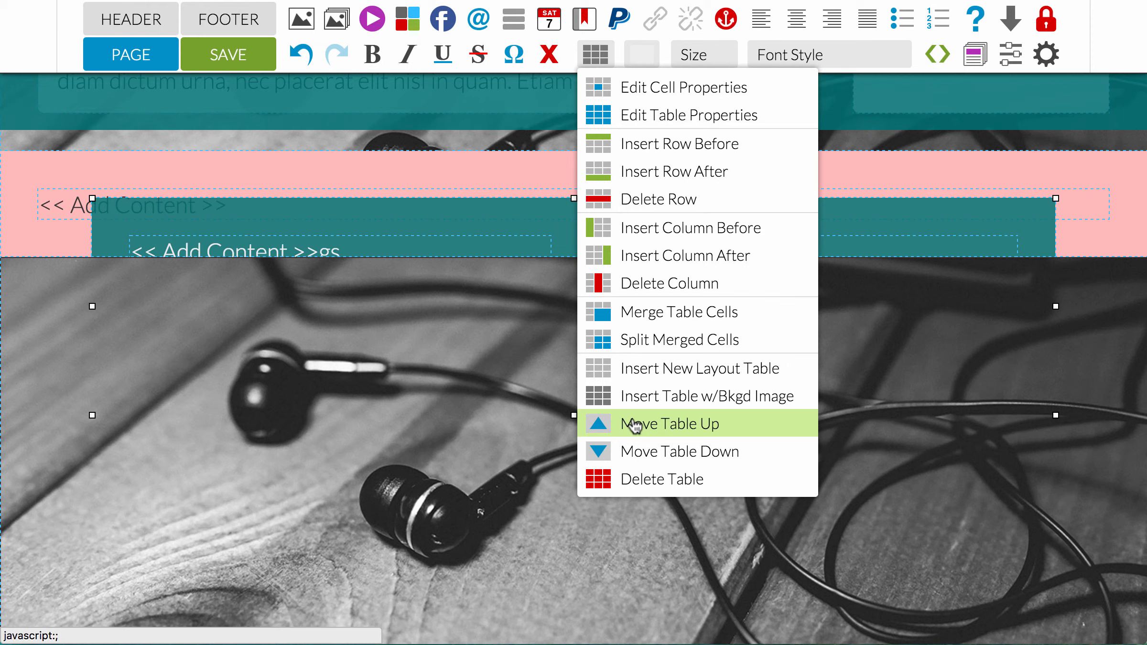
click(641, 455)
click(420, 431)
scroll(419, 435, down, 3)
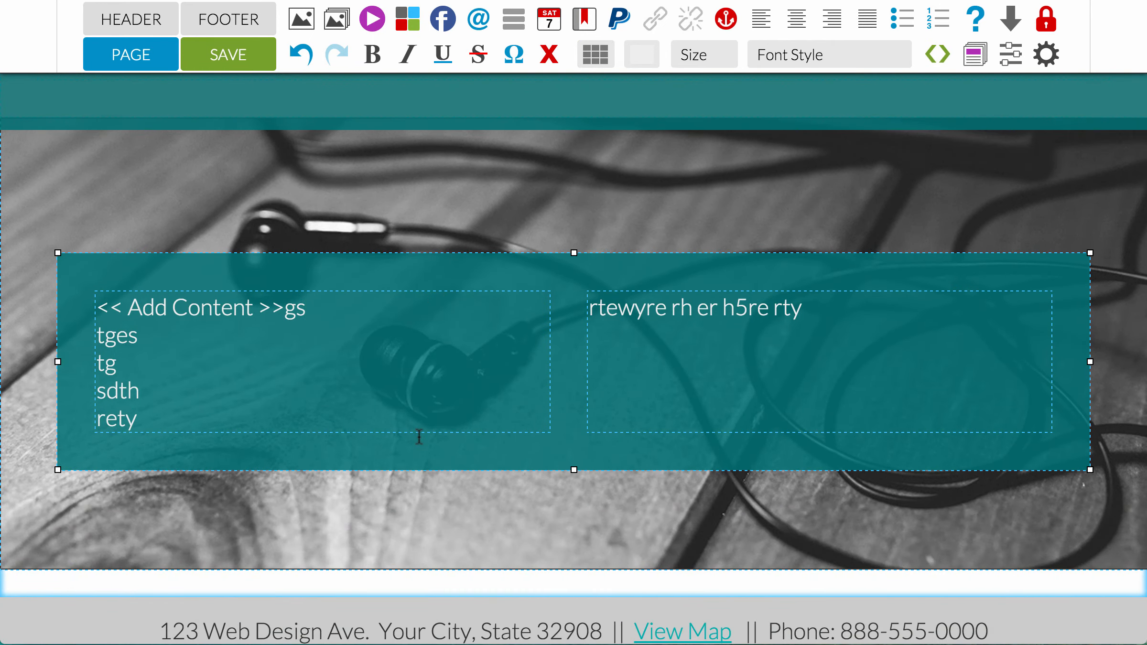